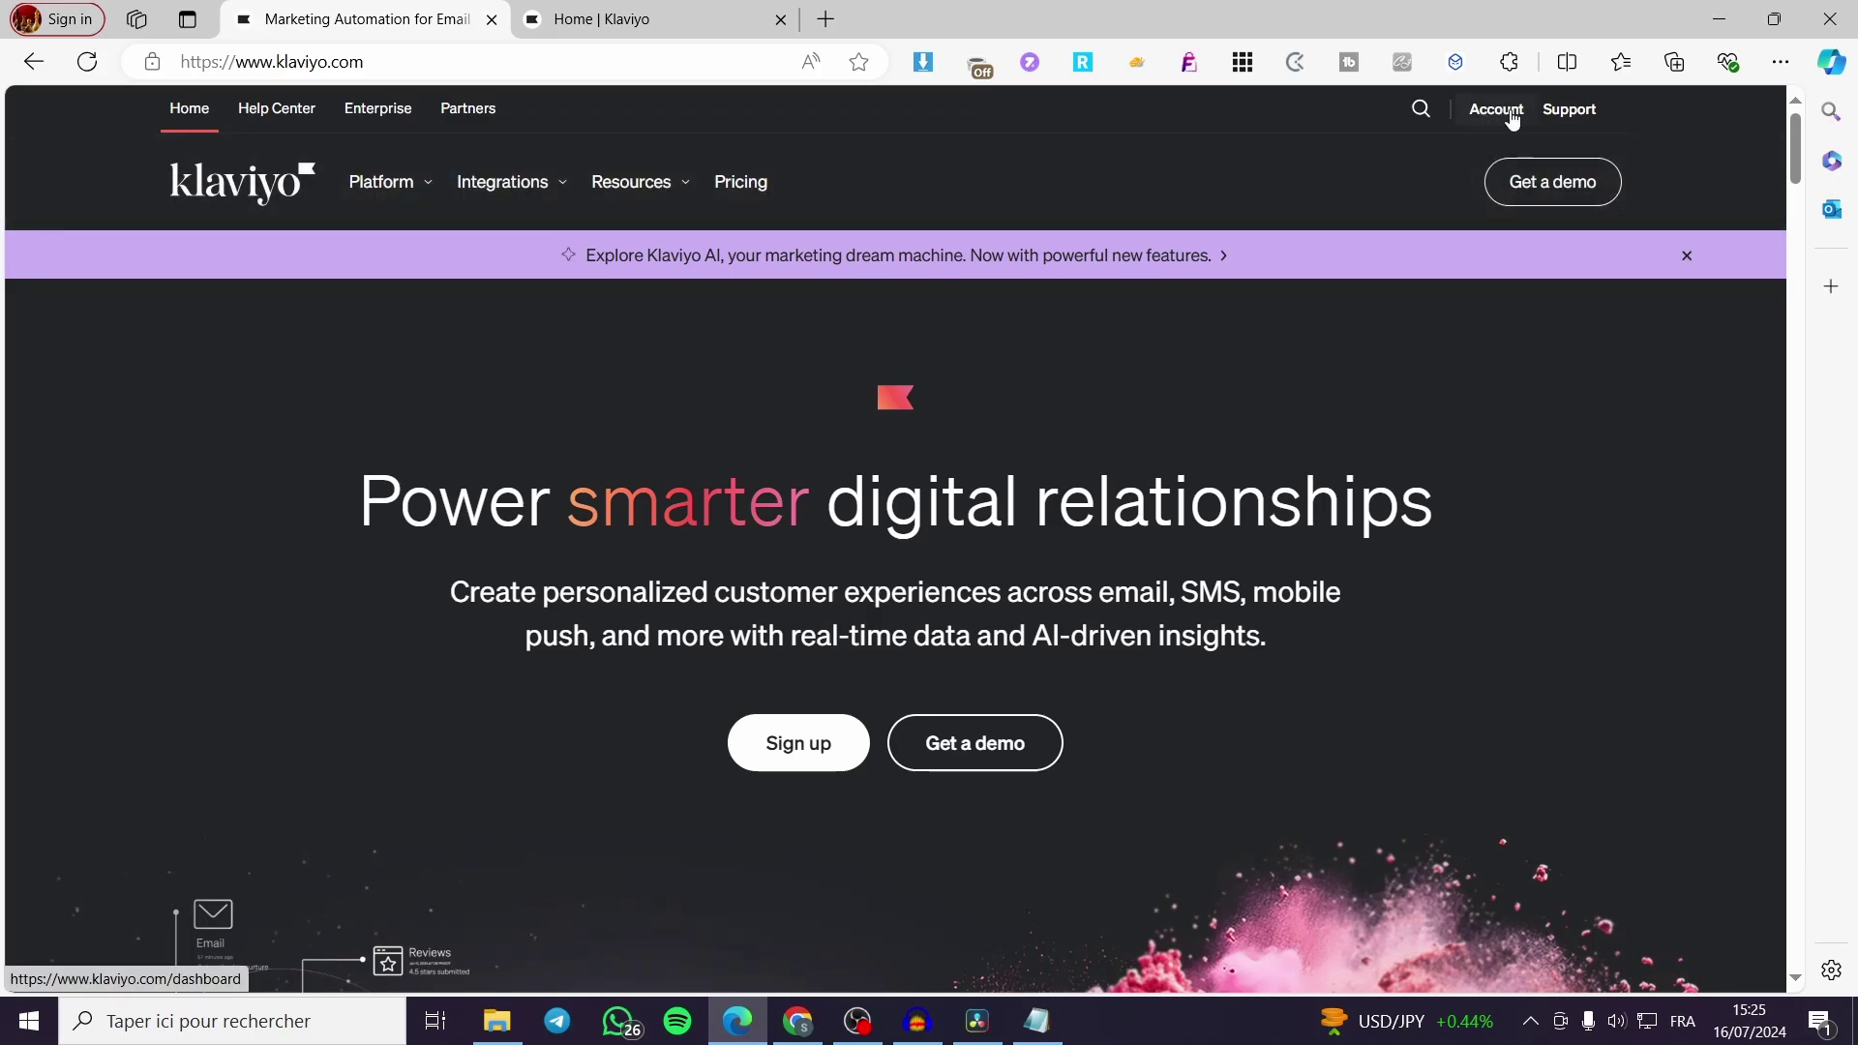
Switch to the Klaviyo Home dashboard and review its performance summary
{"action": "left_click", "coordinate": [678, 13]}
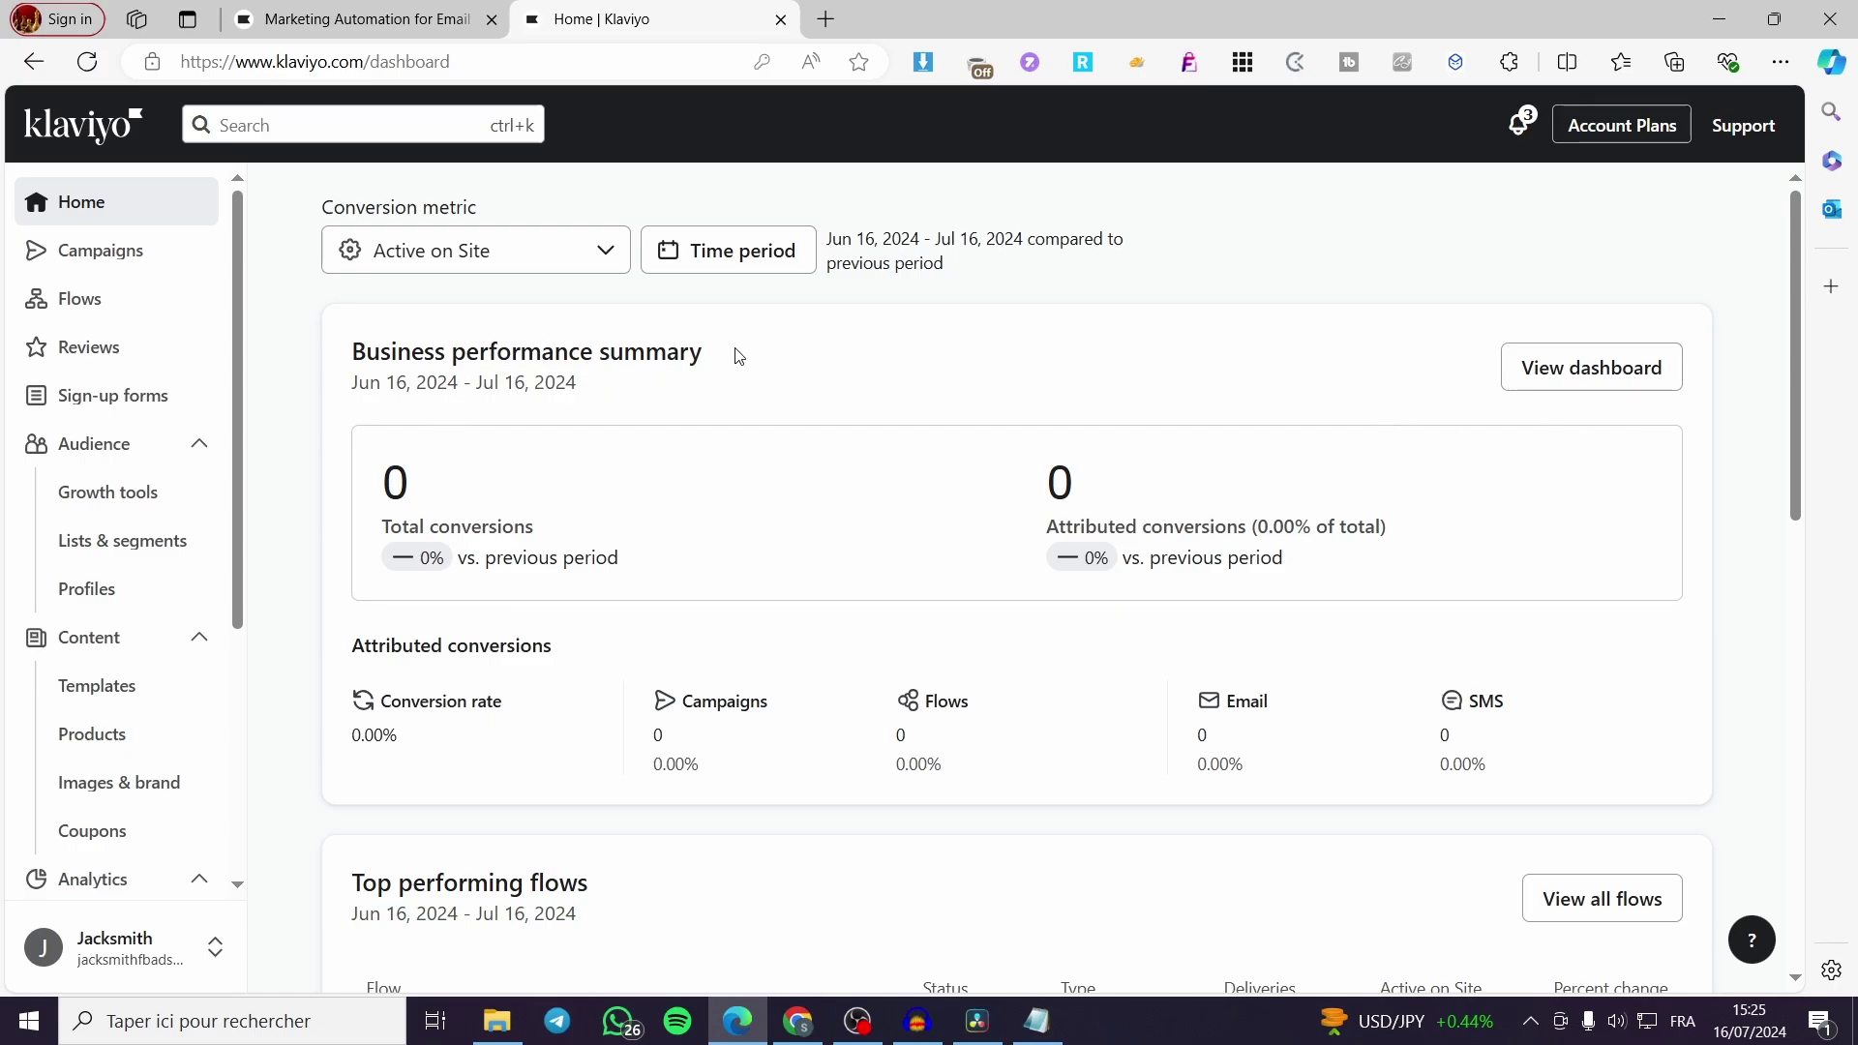
{"action": "scroll", "coordinate": [850, 356], "scroll_direction": "down", "scroll_amount": 2}
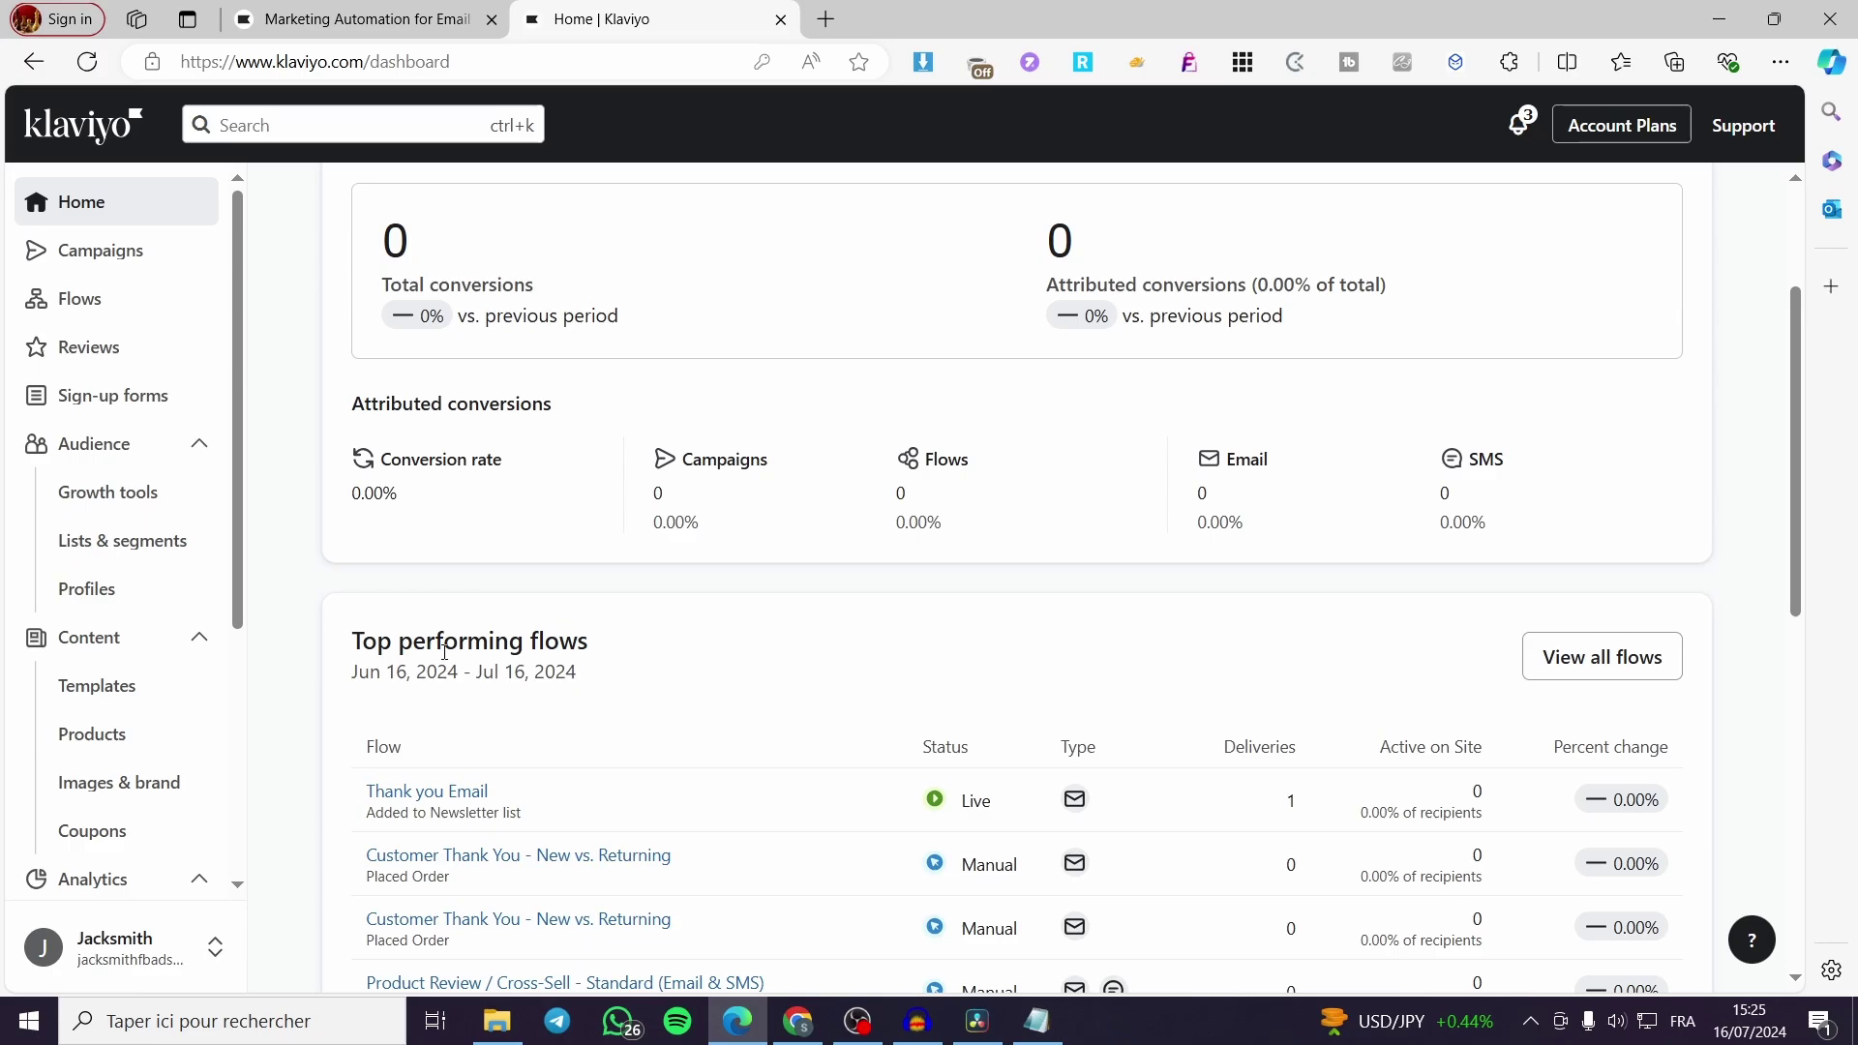
{"action": "scroll", "coordinate": [539, 651], "scroll_direction": "down", "scroll_amount": 3}
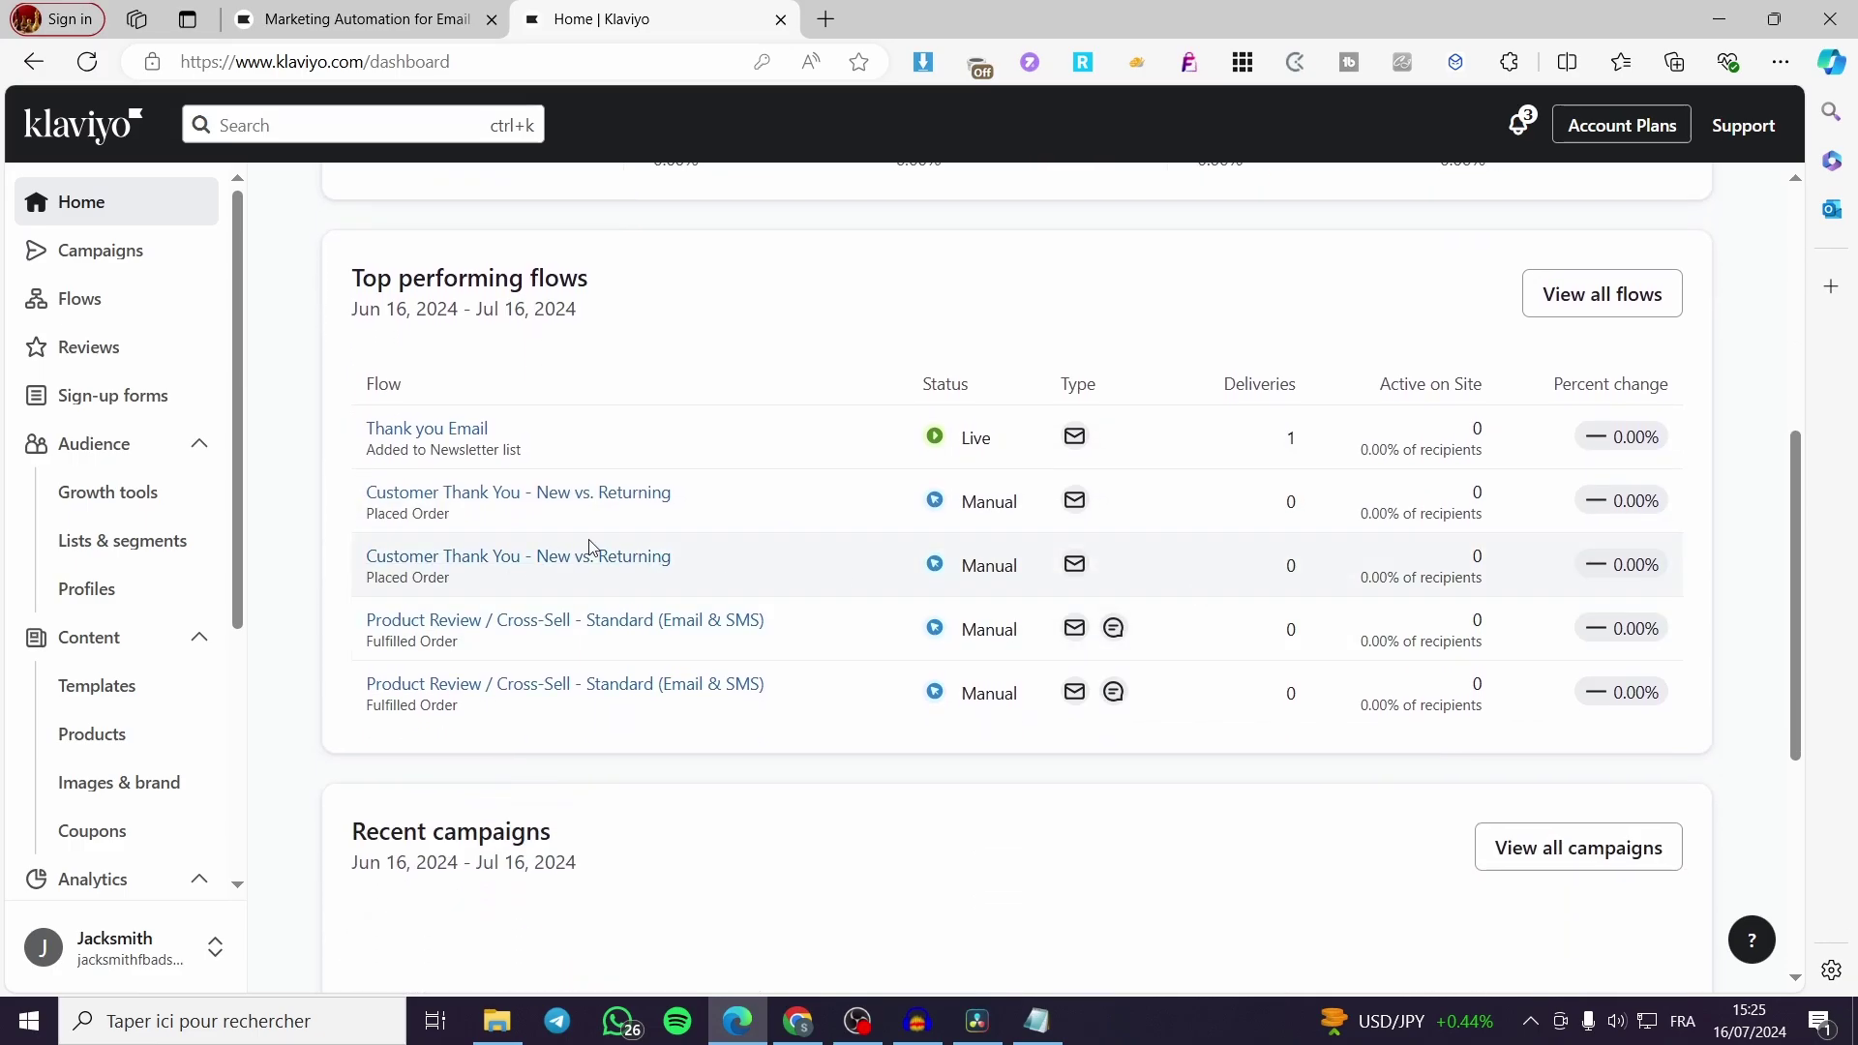
{"action": "scroll", "coordinate": [996, 543], "scroll_direction": "down", "scroll_amount": 3}
{"action": "scroll", "coordinate": [751, 570], "scroll_direction": "down", "scroll_amount": 2}
{"action": "scroll", "coordinate": [696, 575], "scroll_direction": "up", "scroll_amount": 8}
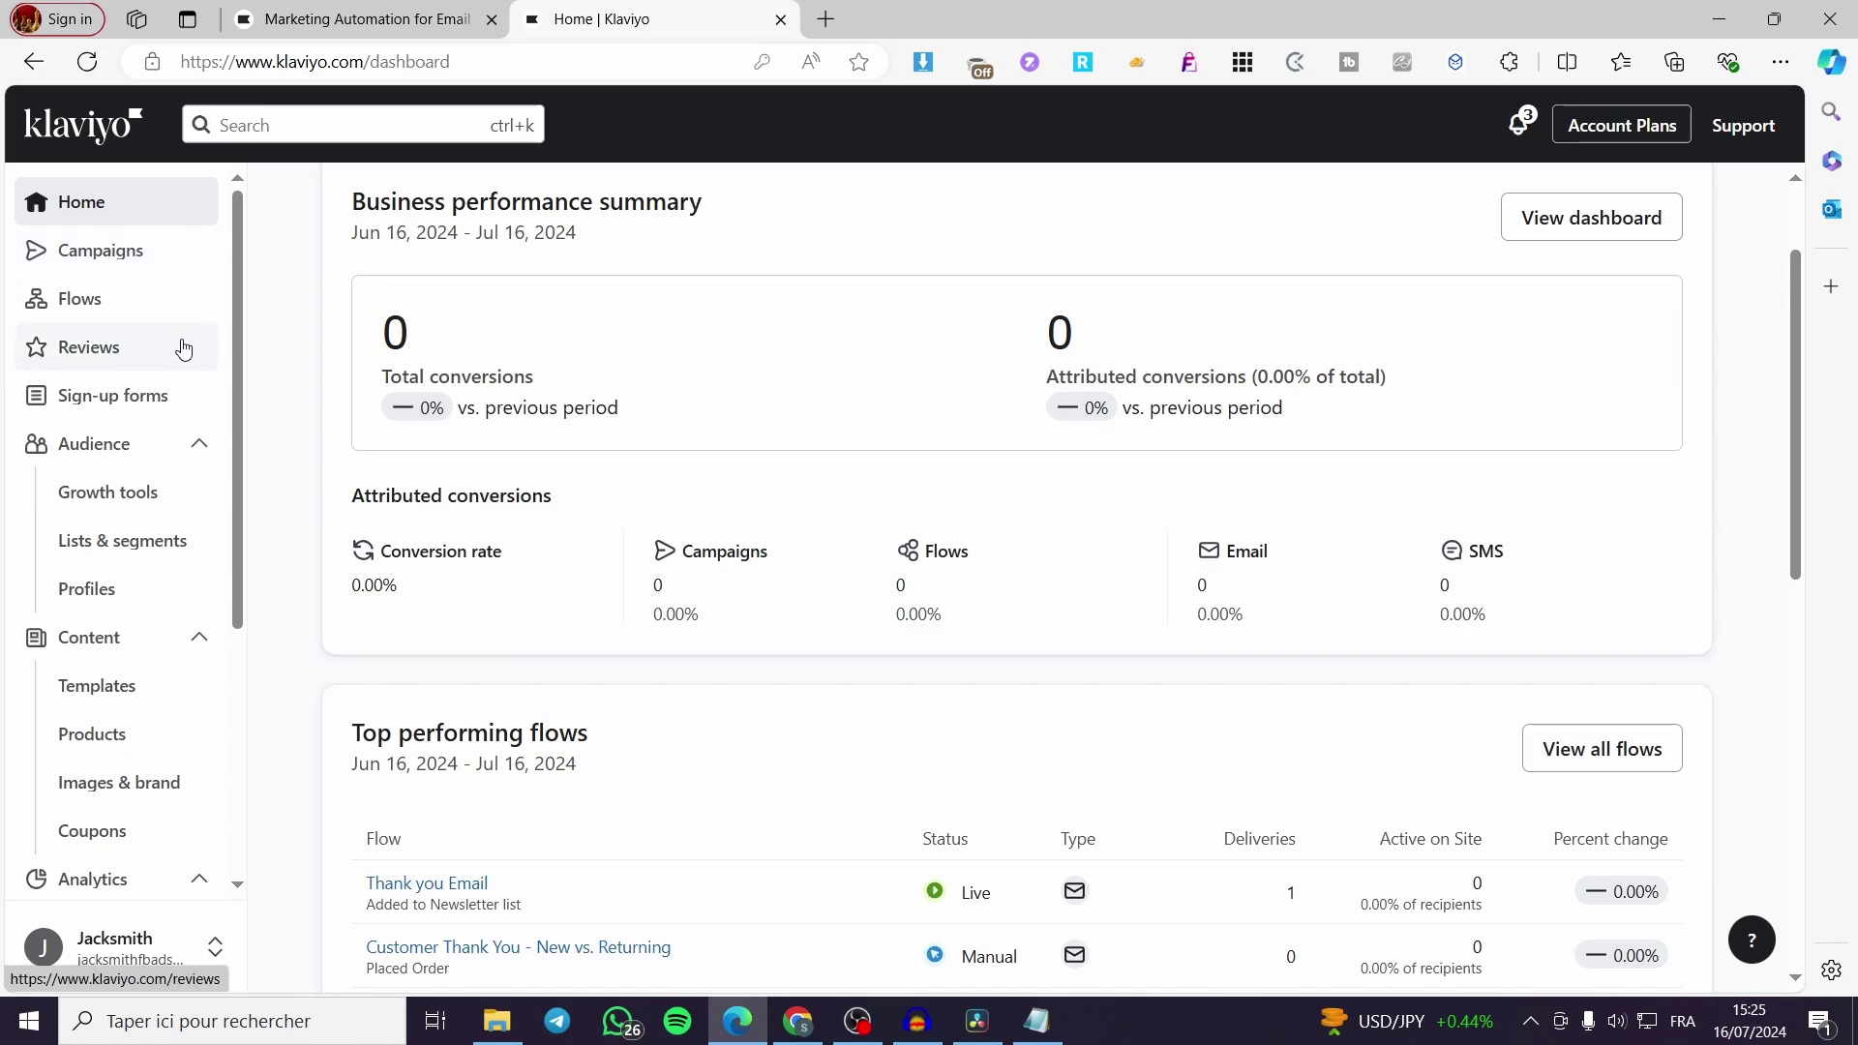
{"action": "scroll", "coordinate": [184, 348], "scroll_direction": "down", "scroll_amount": 2}
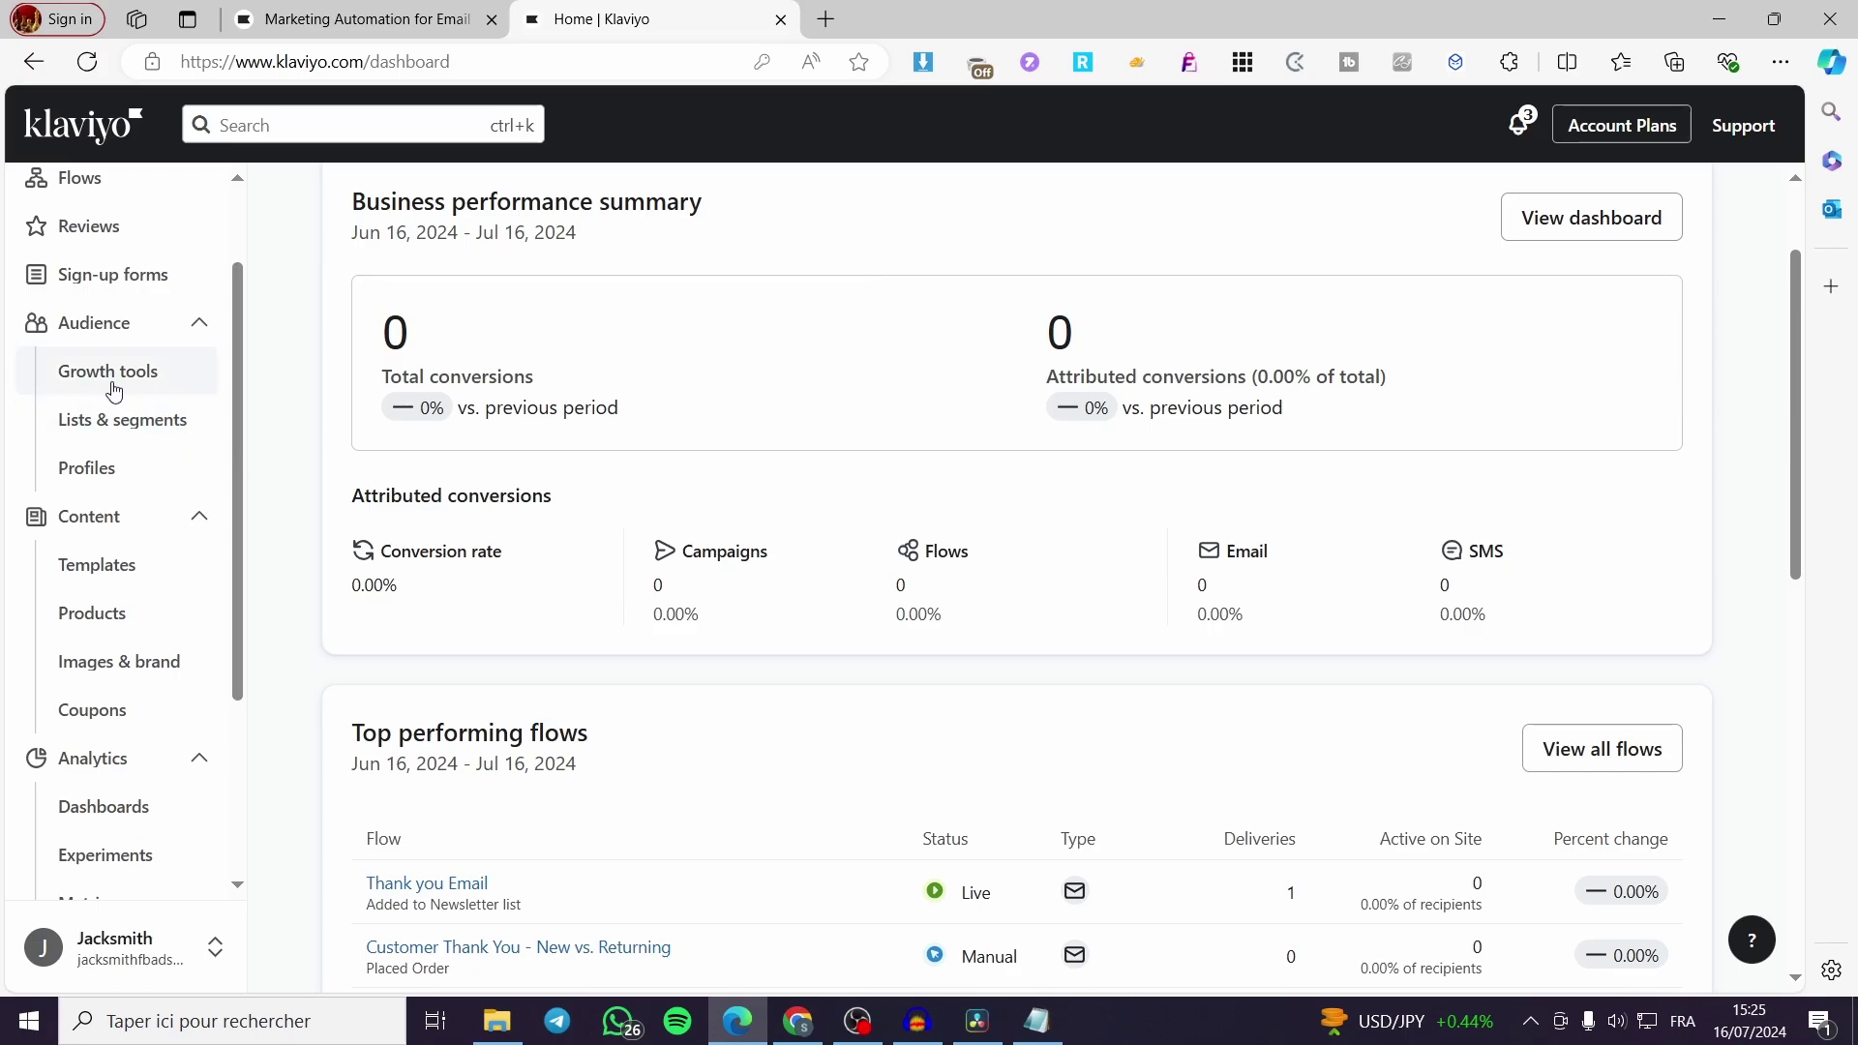
Go to the List growth tools page under the Audience section
{"action": "left_click", "coordinate": [199, 325]}
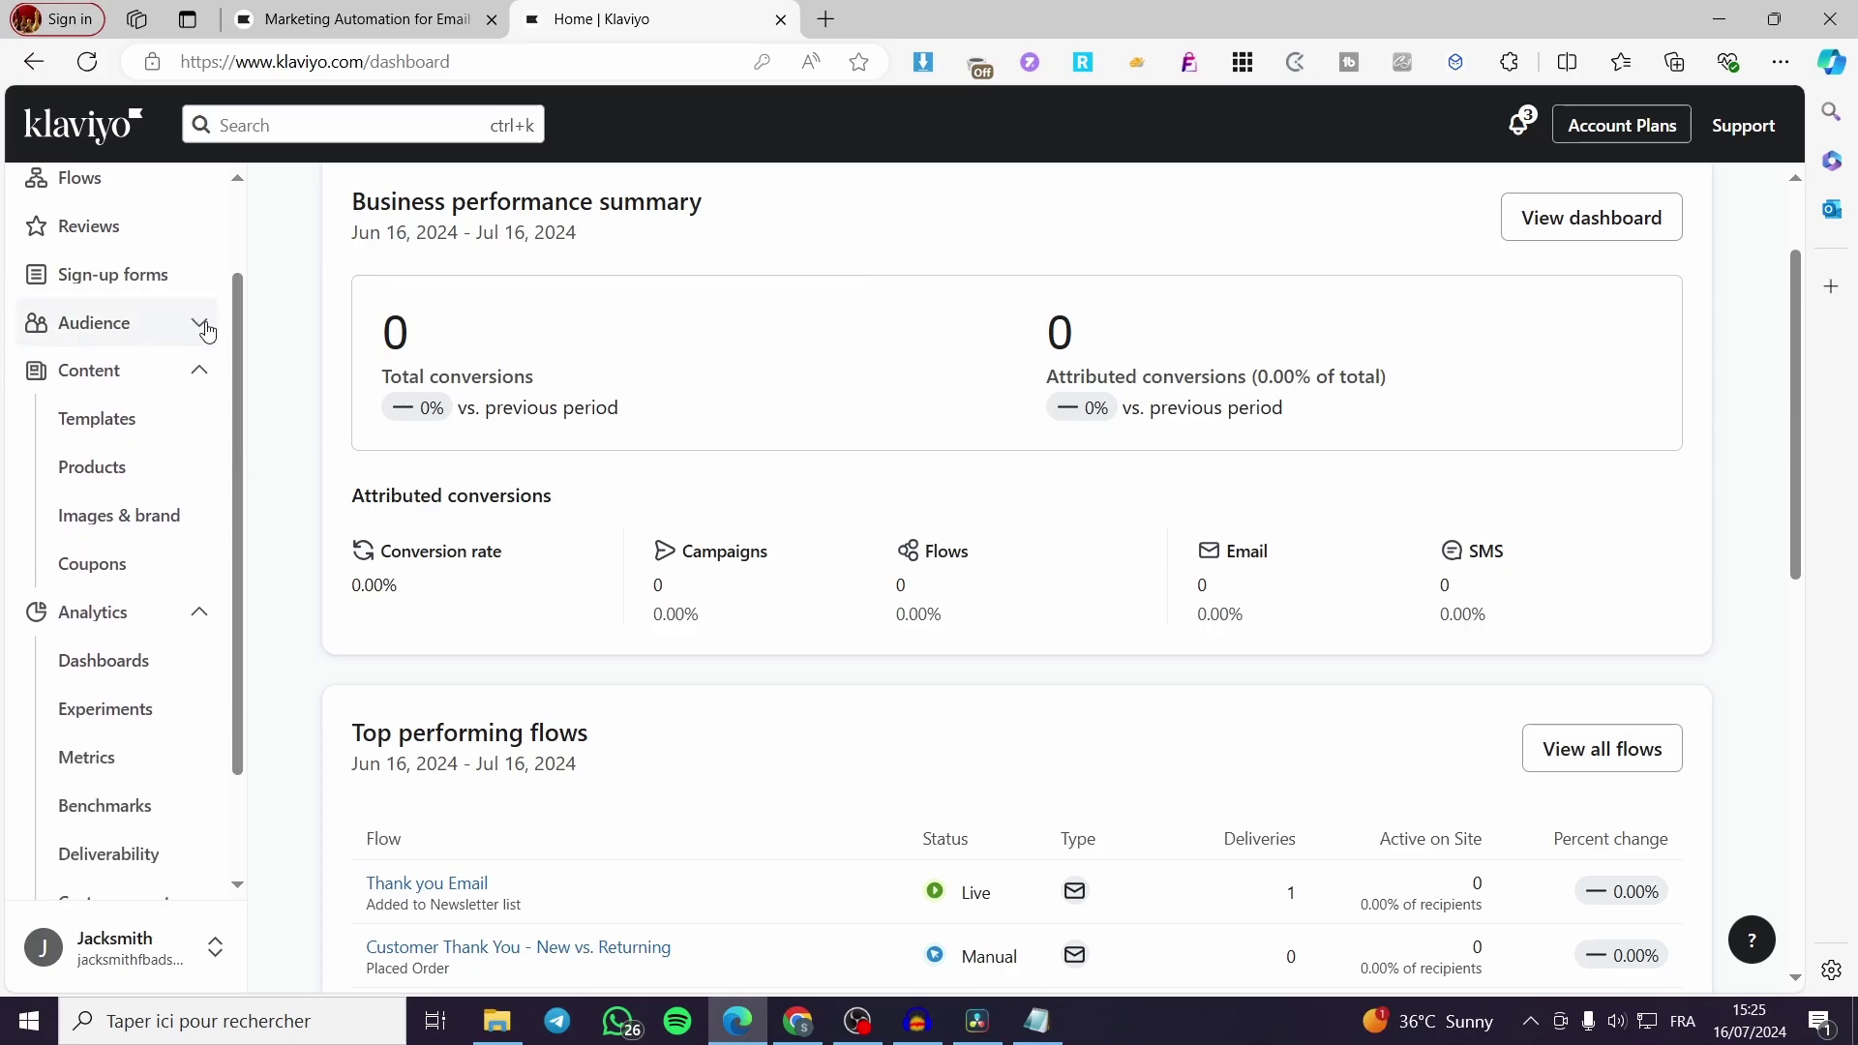
{"action": "left_click", "coordinate": [97, 345]}
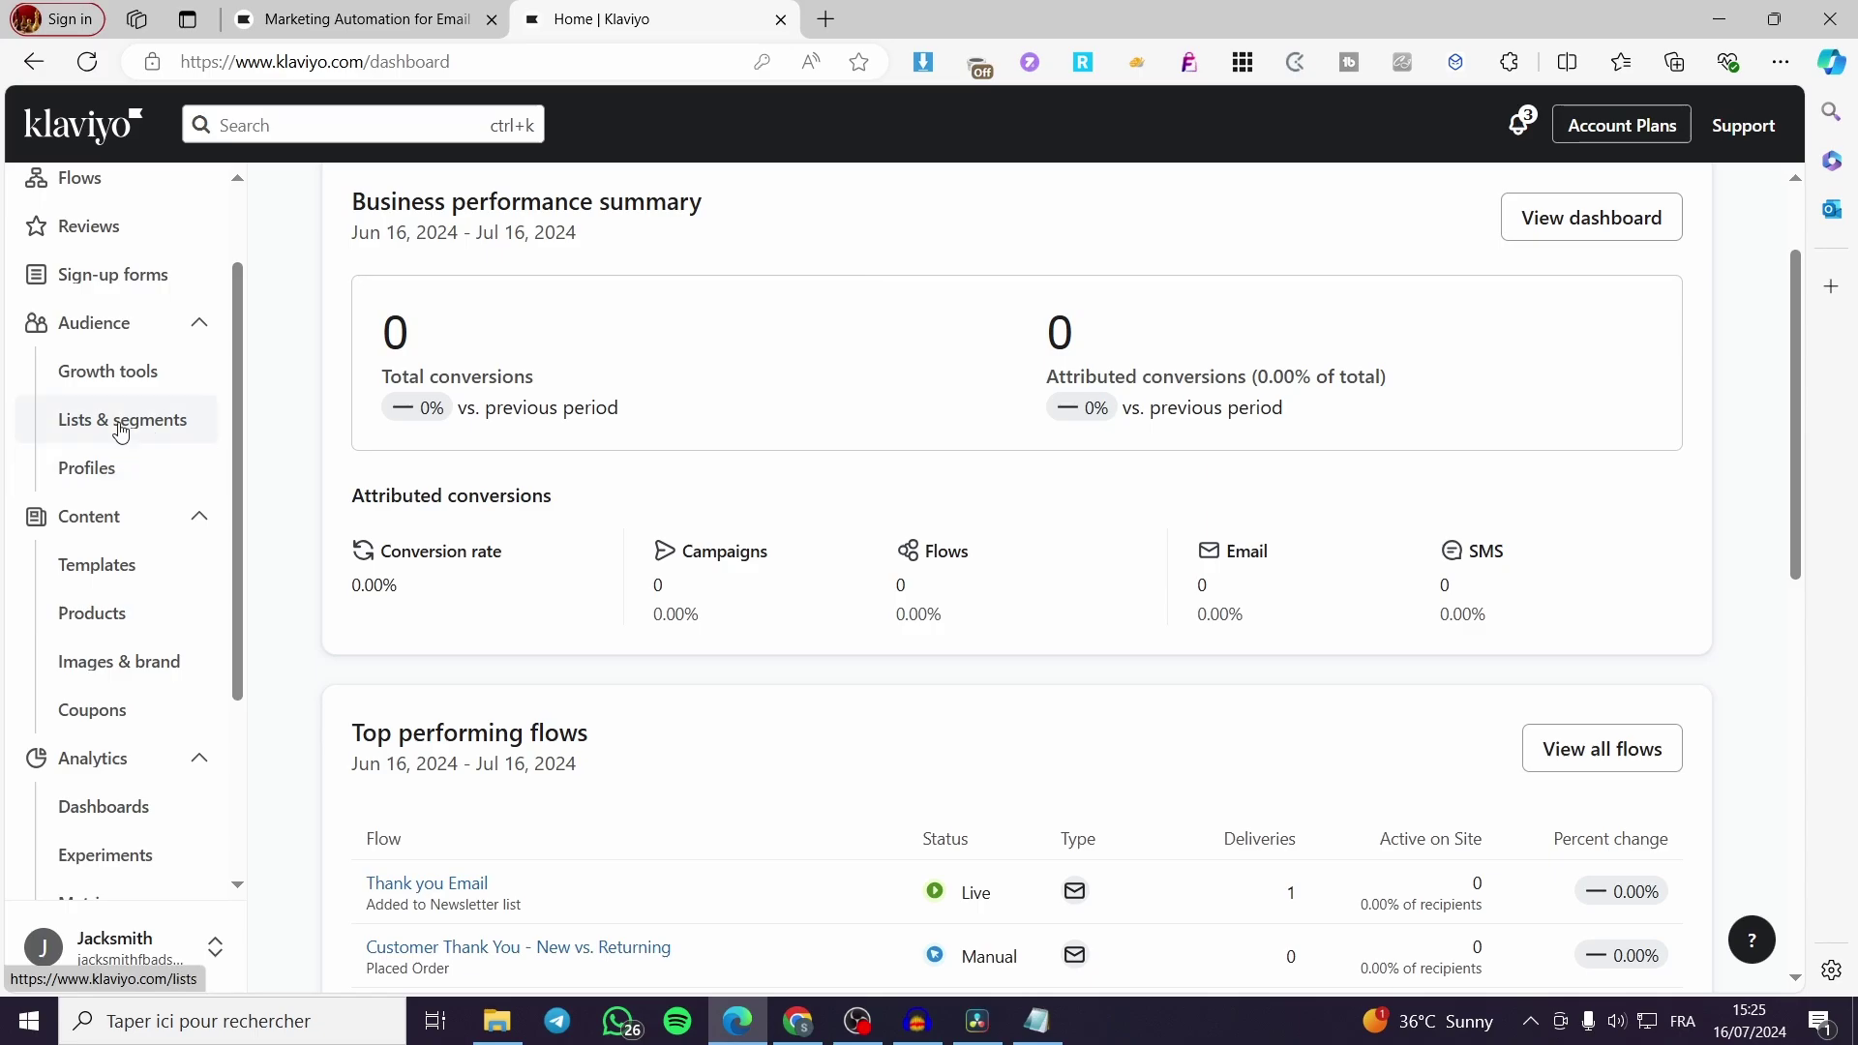
{"action": "left_click", "coordinate": [140, 383]}
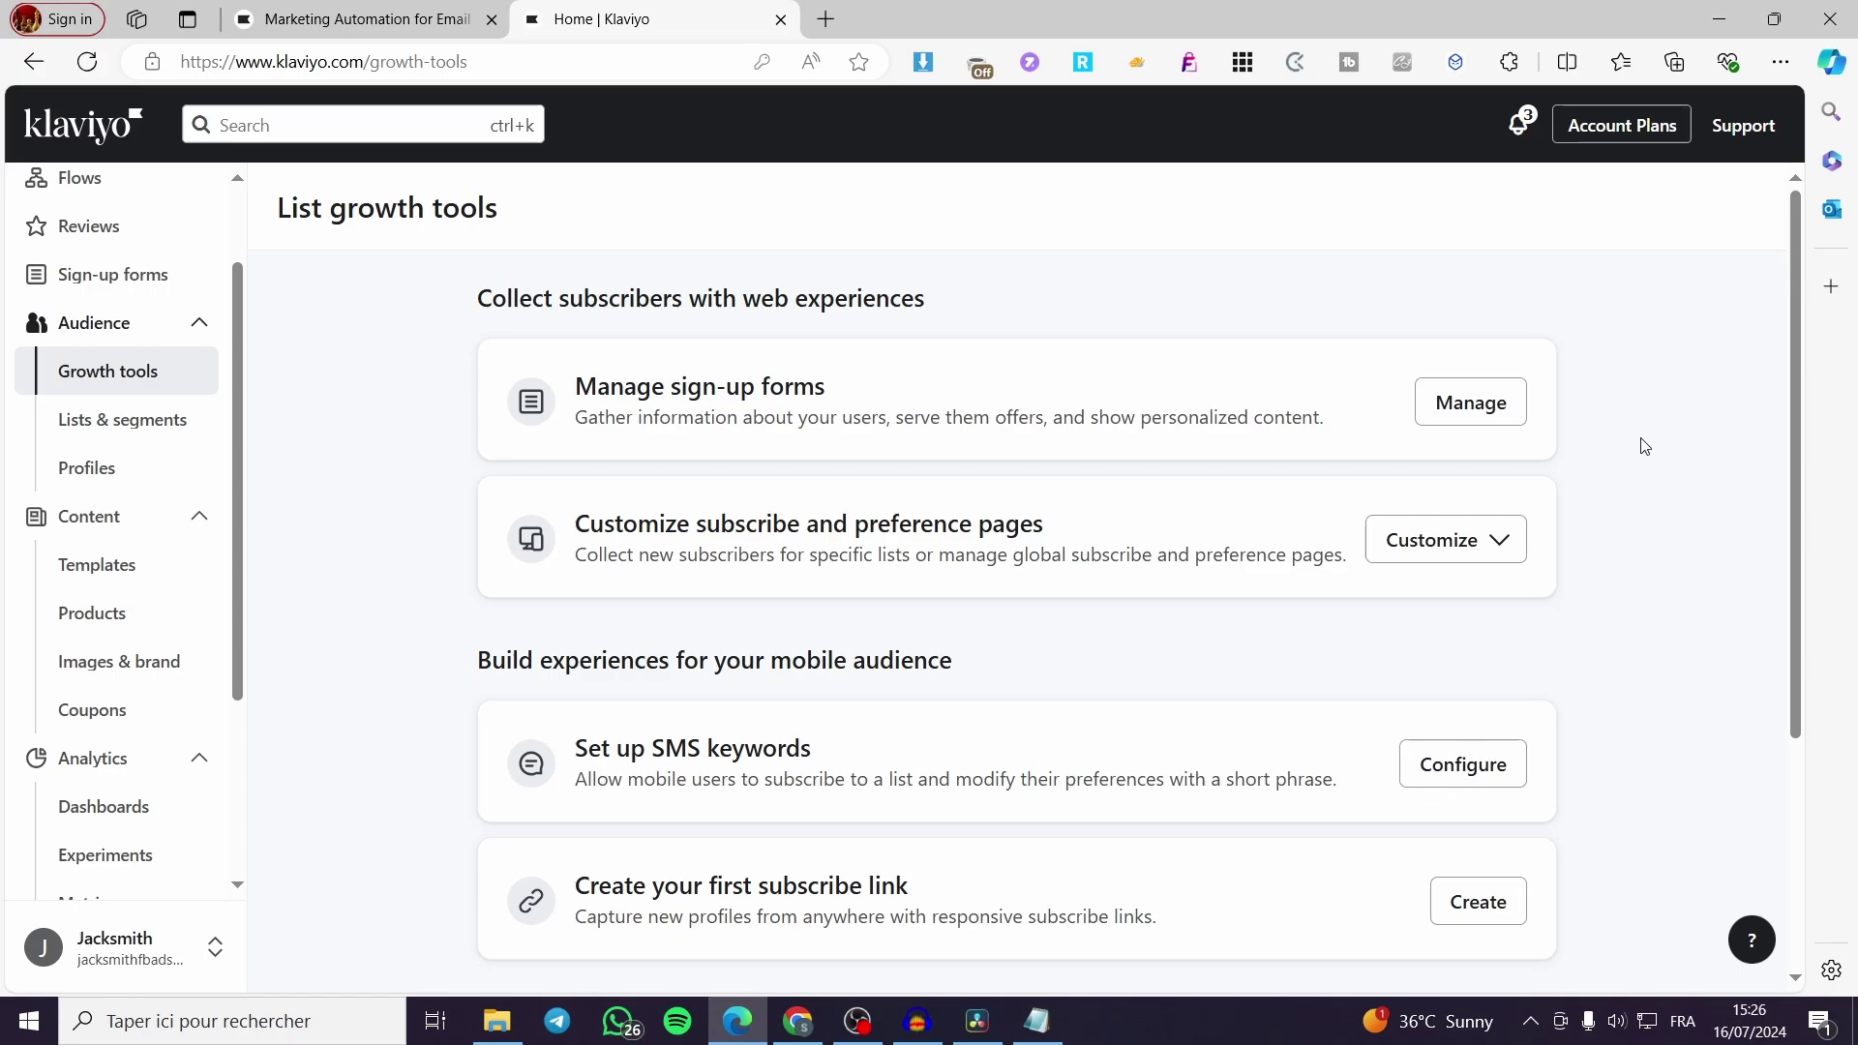
Go to Lists & segments and bring up the Create New options
{"action": "left_click", "coordinate": [135, 431]}
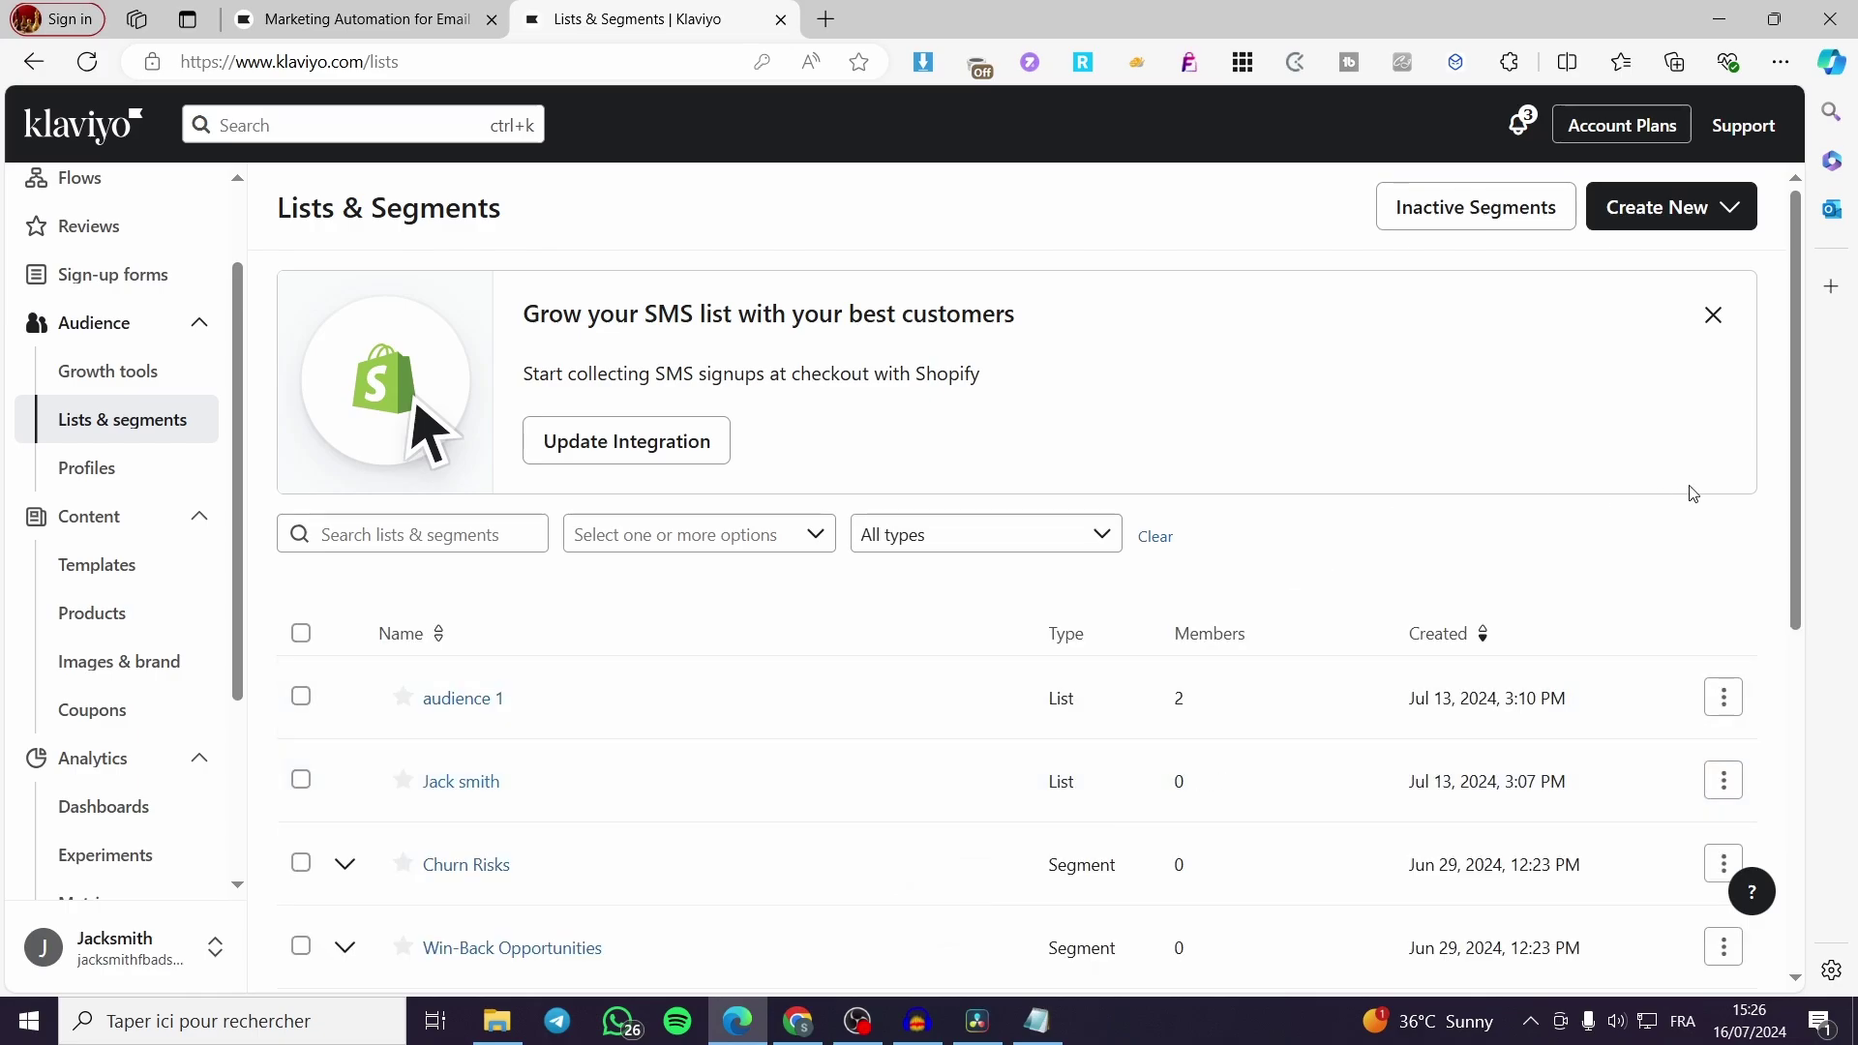
{"action": "left_click", "coordinate": [1746, 219]}
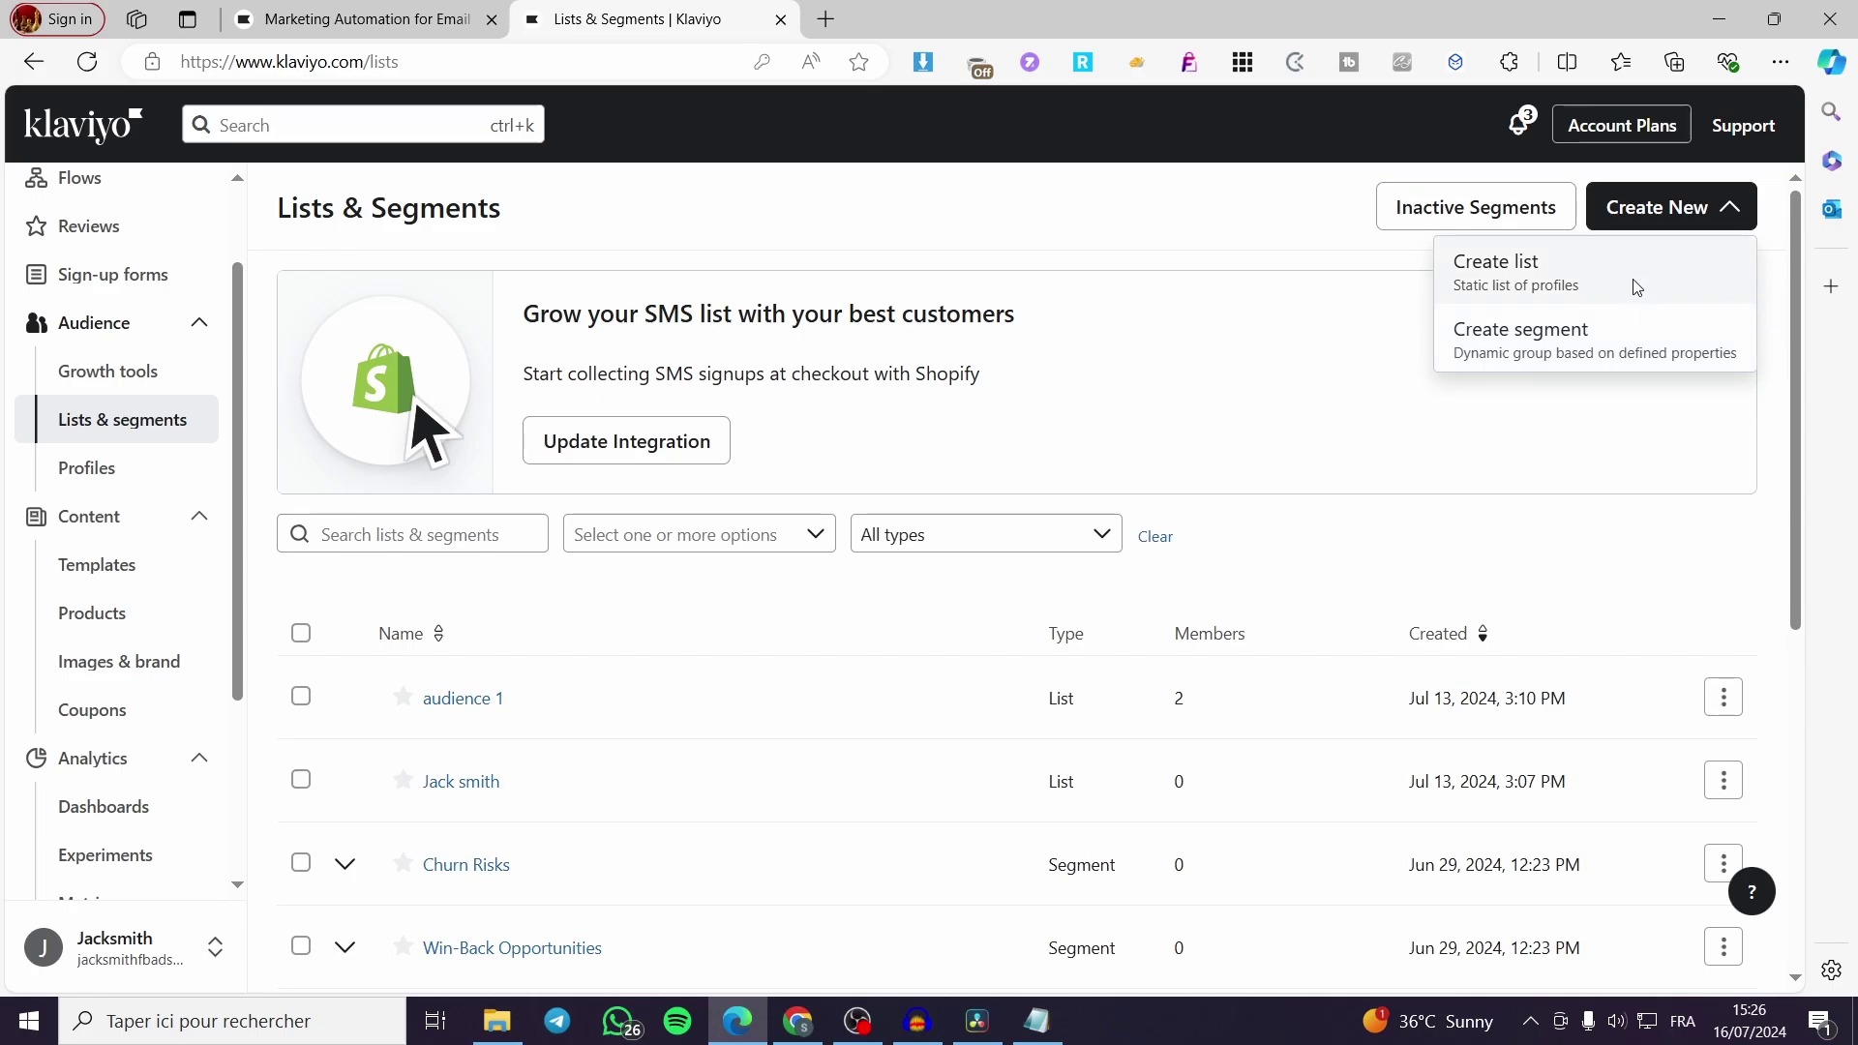
Create a new list named 'Test contacts' with the Email tag
{"action": "left_click", "coordinate": [1633, 290]}
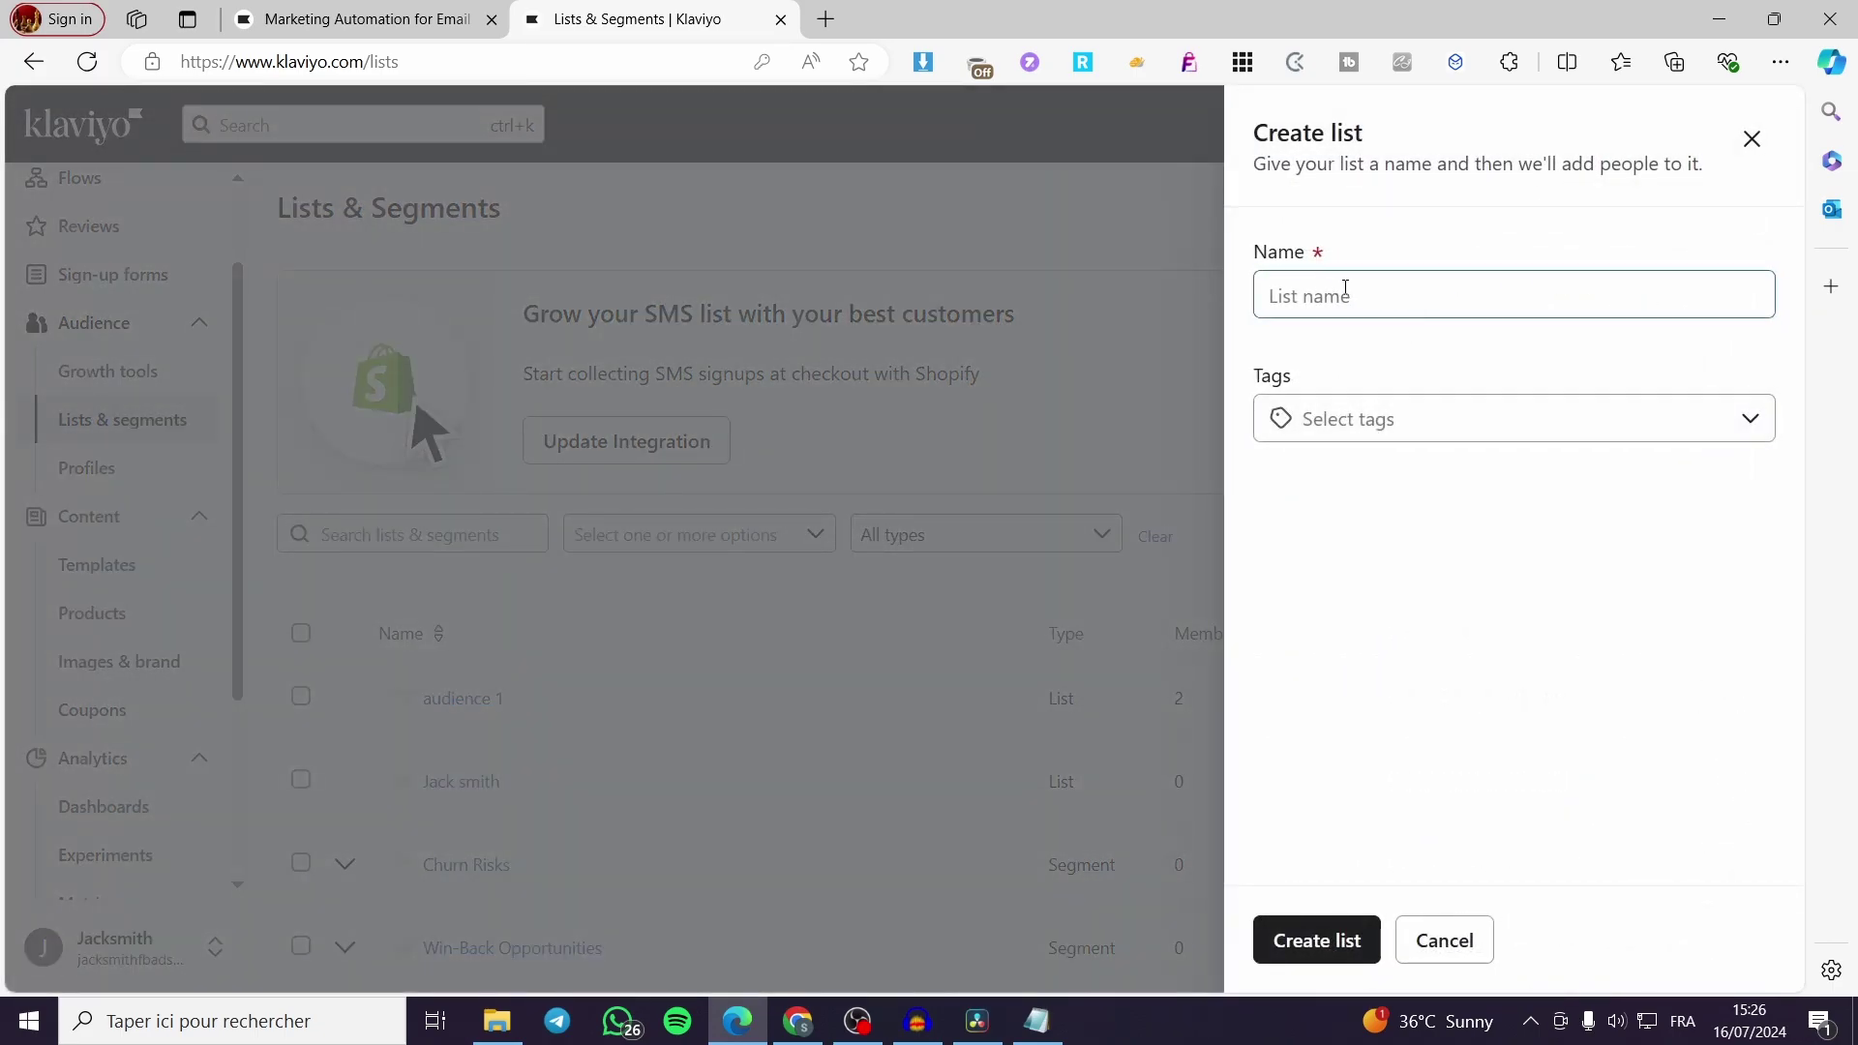
{"action": "left_click", "coordinate": [1406, 295]}
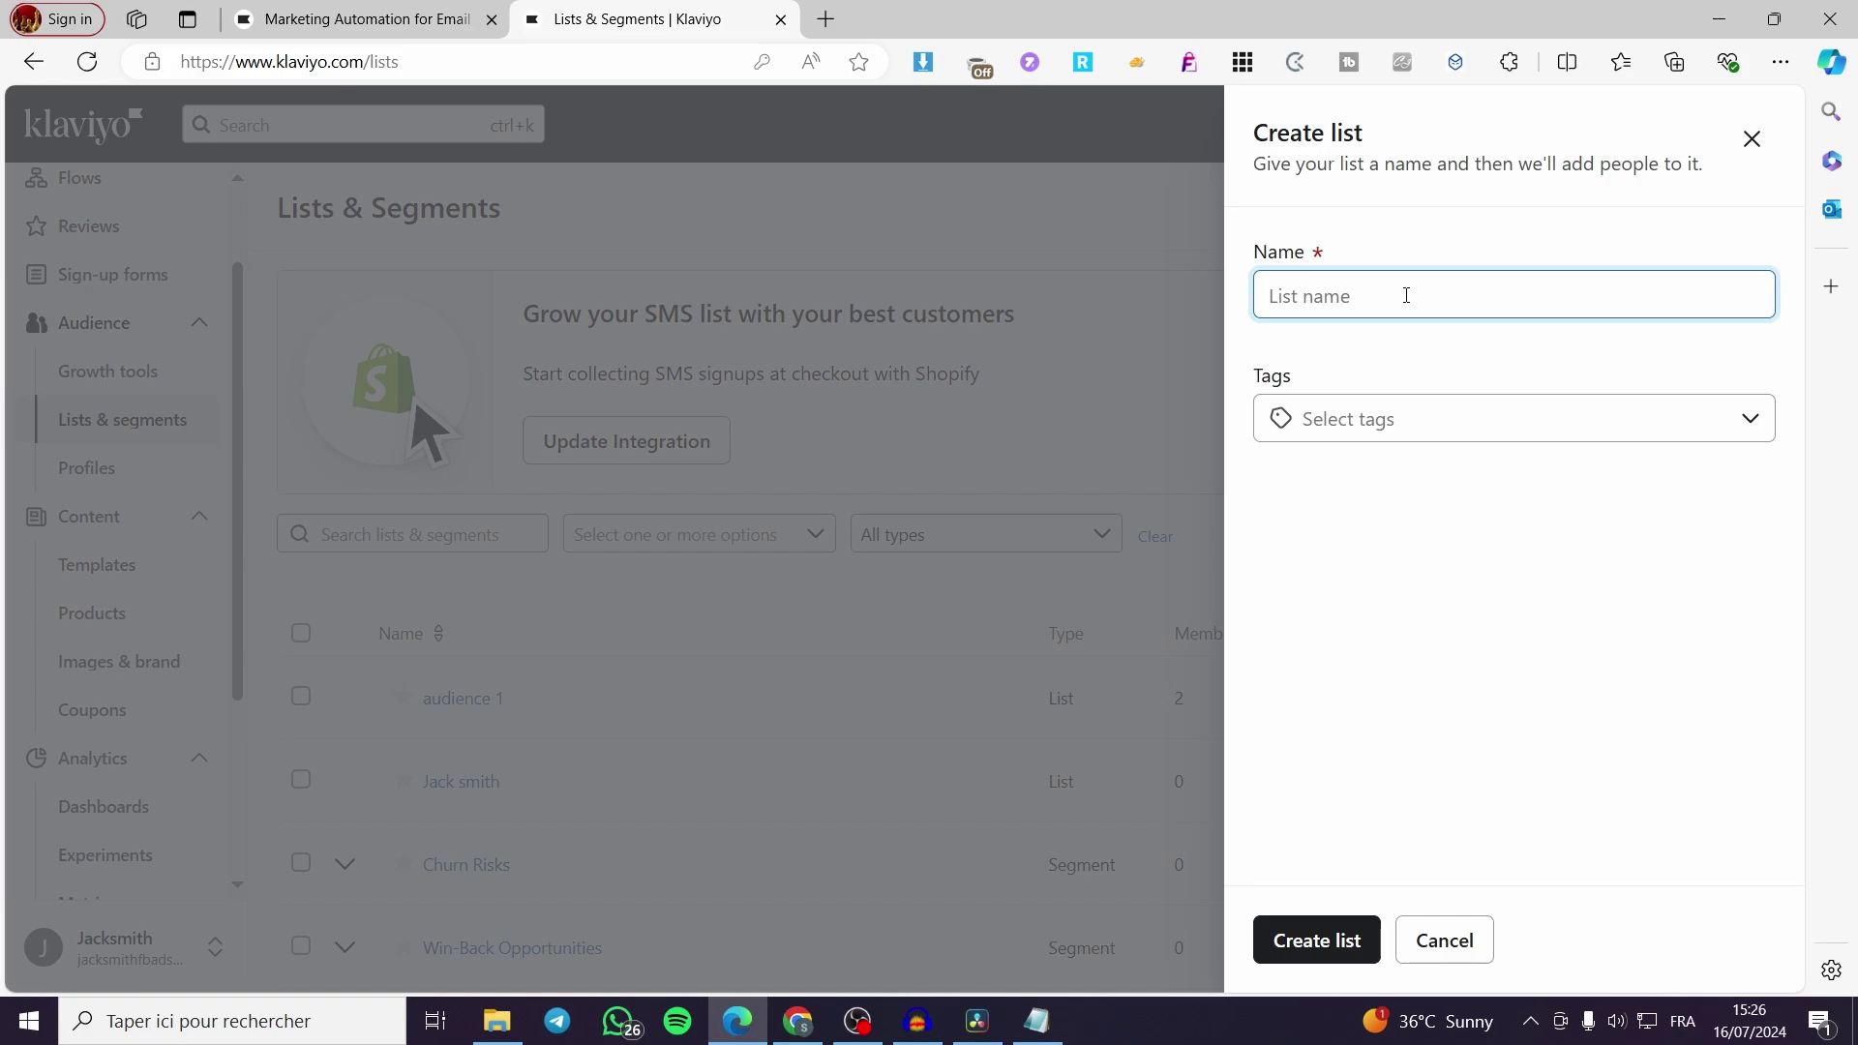
{"action": "type", "text": "Test contacts"}
{"action": "left_click", "coordinate": [1574, 423]}
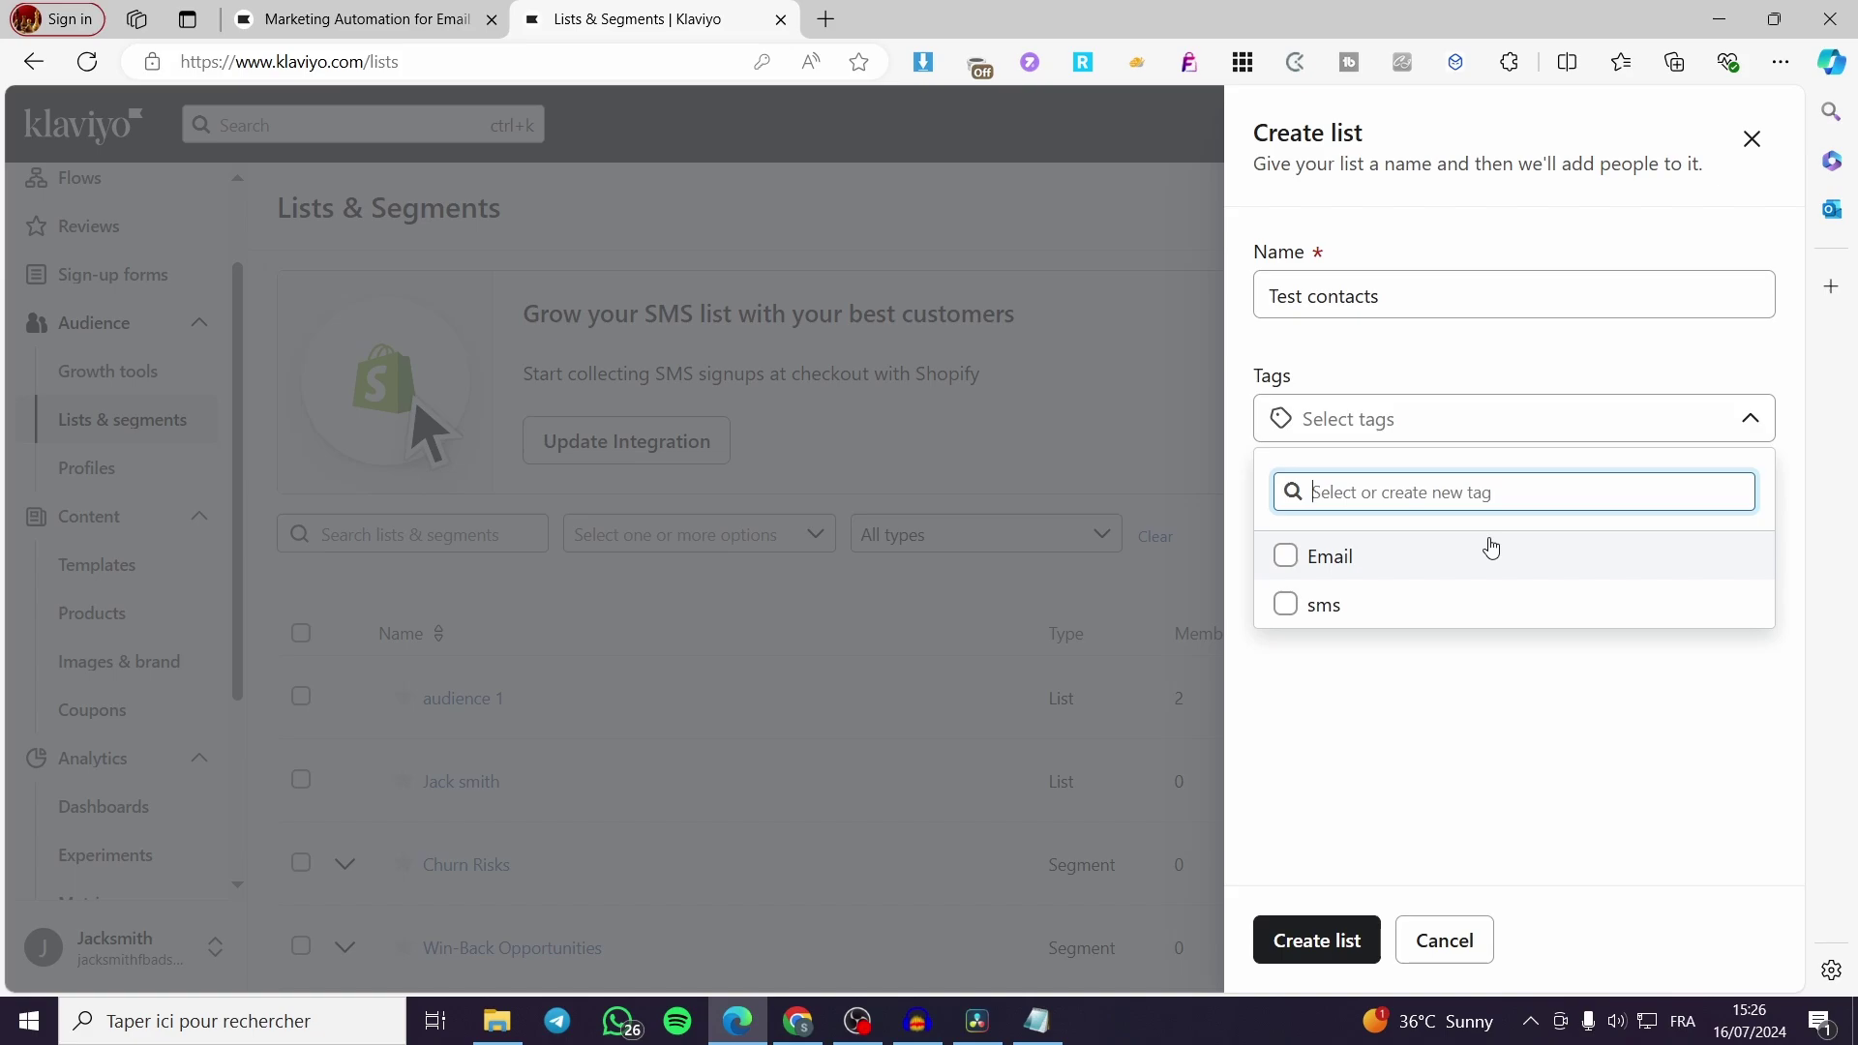
{"action": "left_click", "coordinate": [1284, 563]}
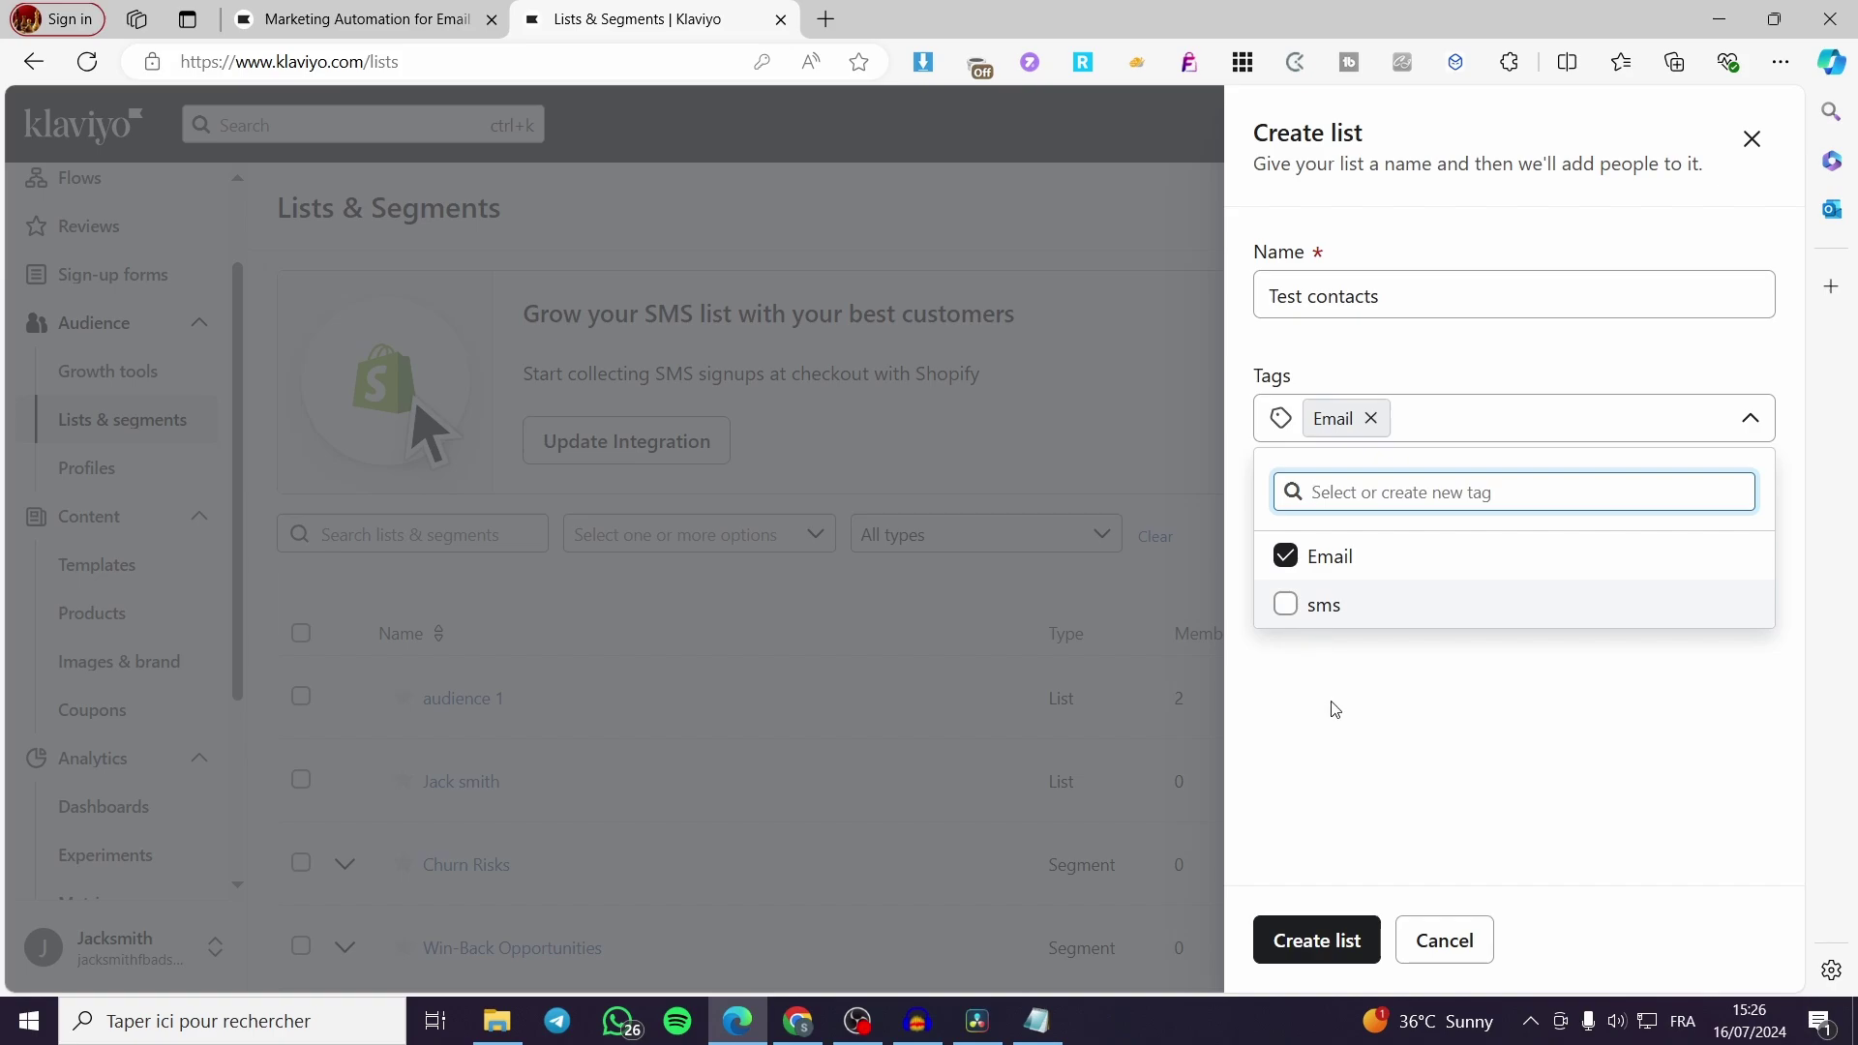
{"action": "left_click", "coordinate": [1324, 970]}
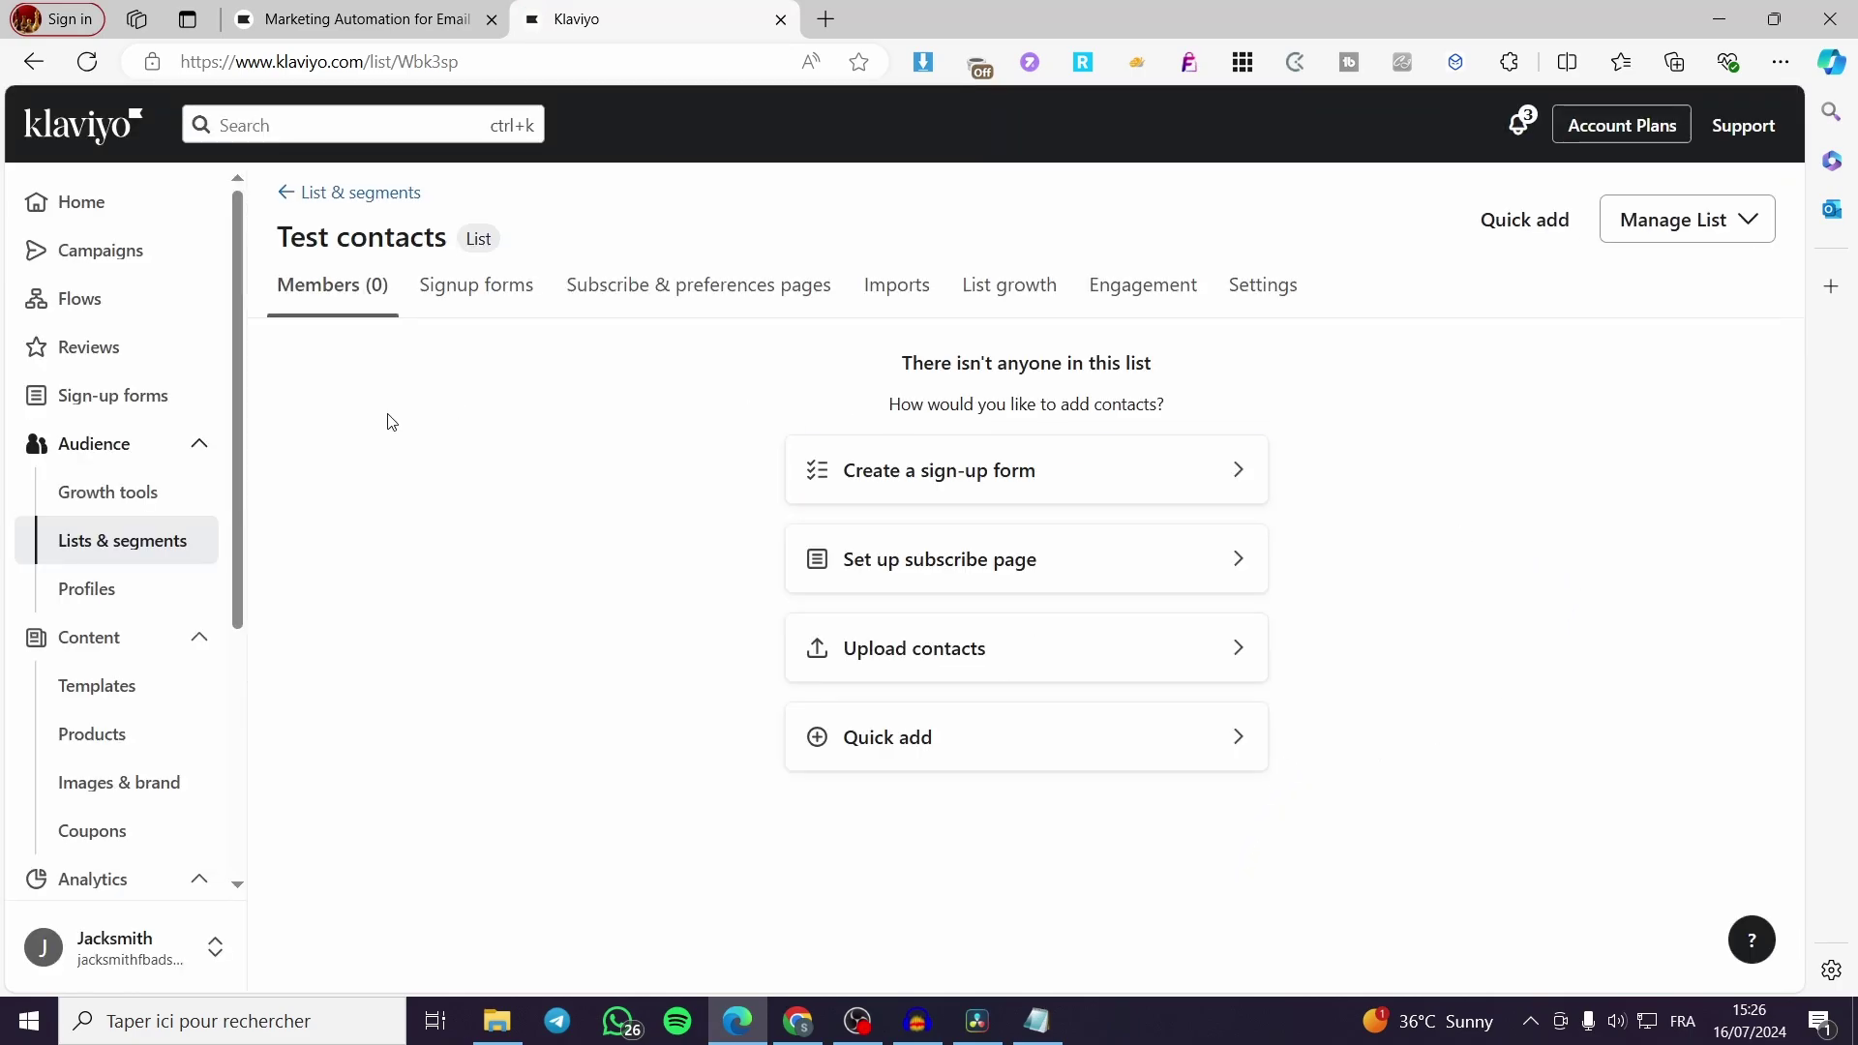
{"action": "left_click", "coordinate": [458, 296]}
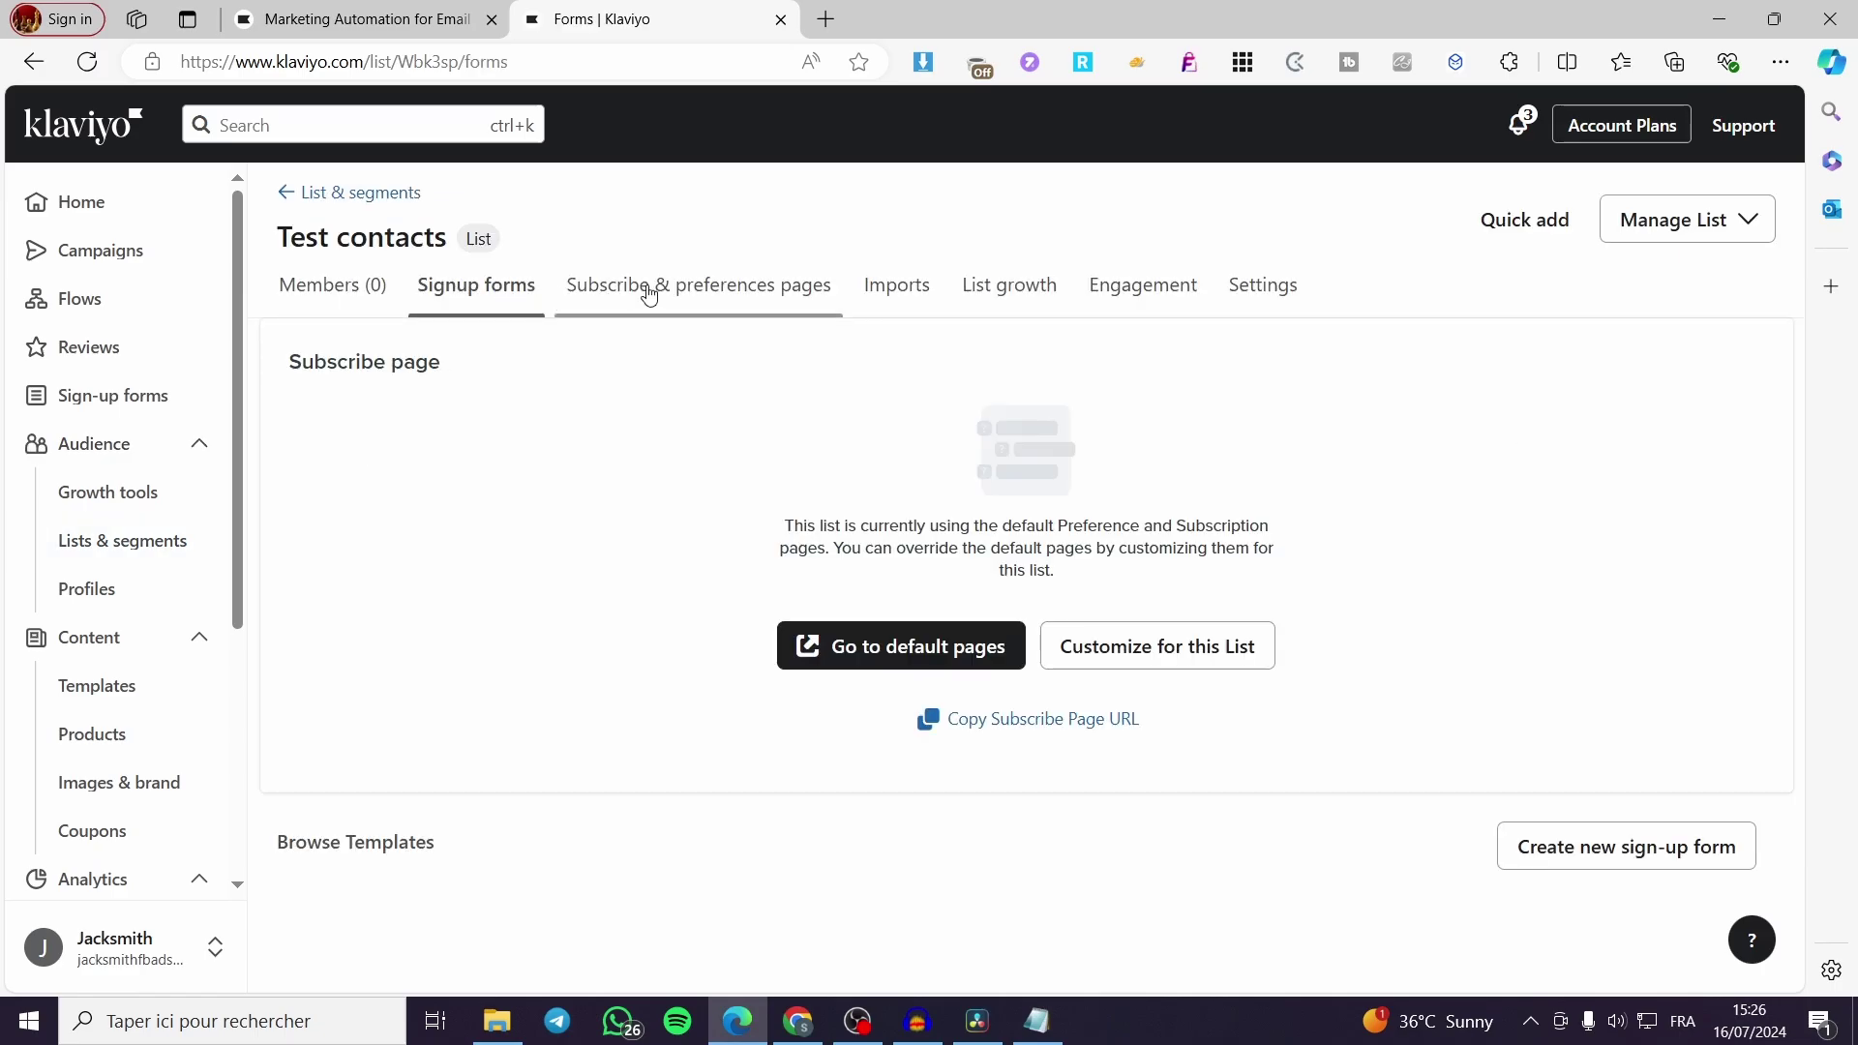
{"action": "left_click", "coordinate": [682, 289]}
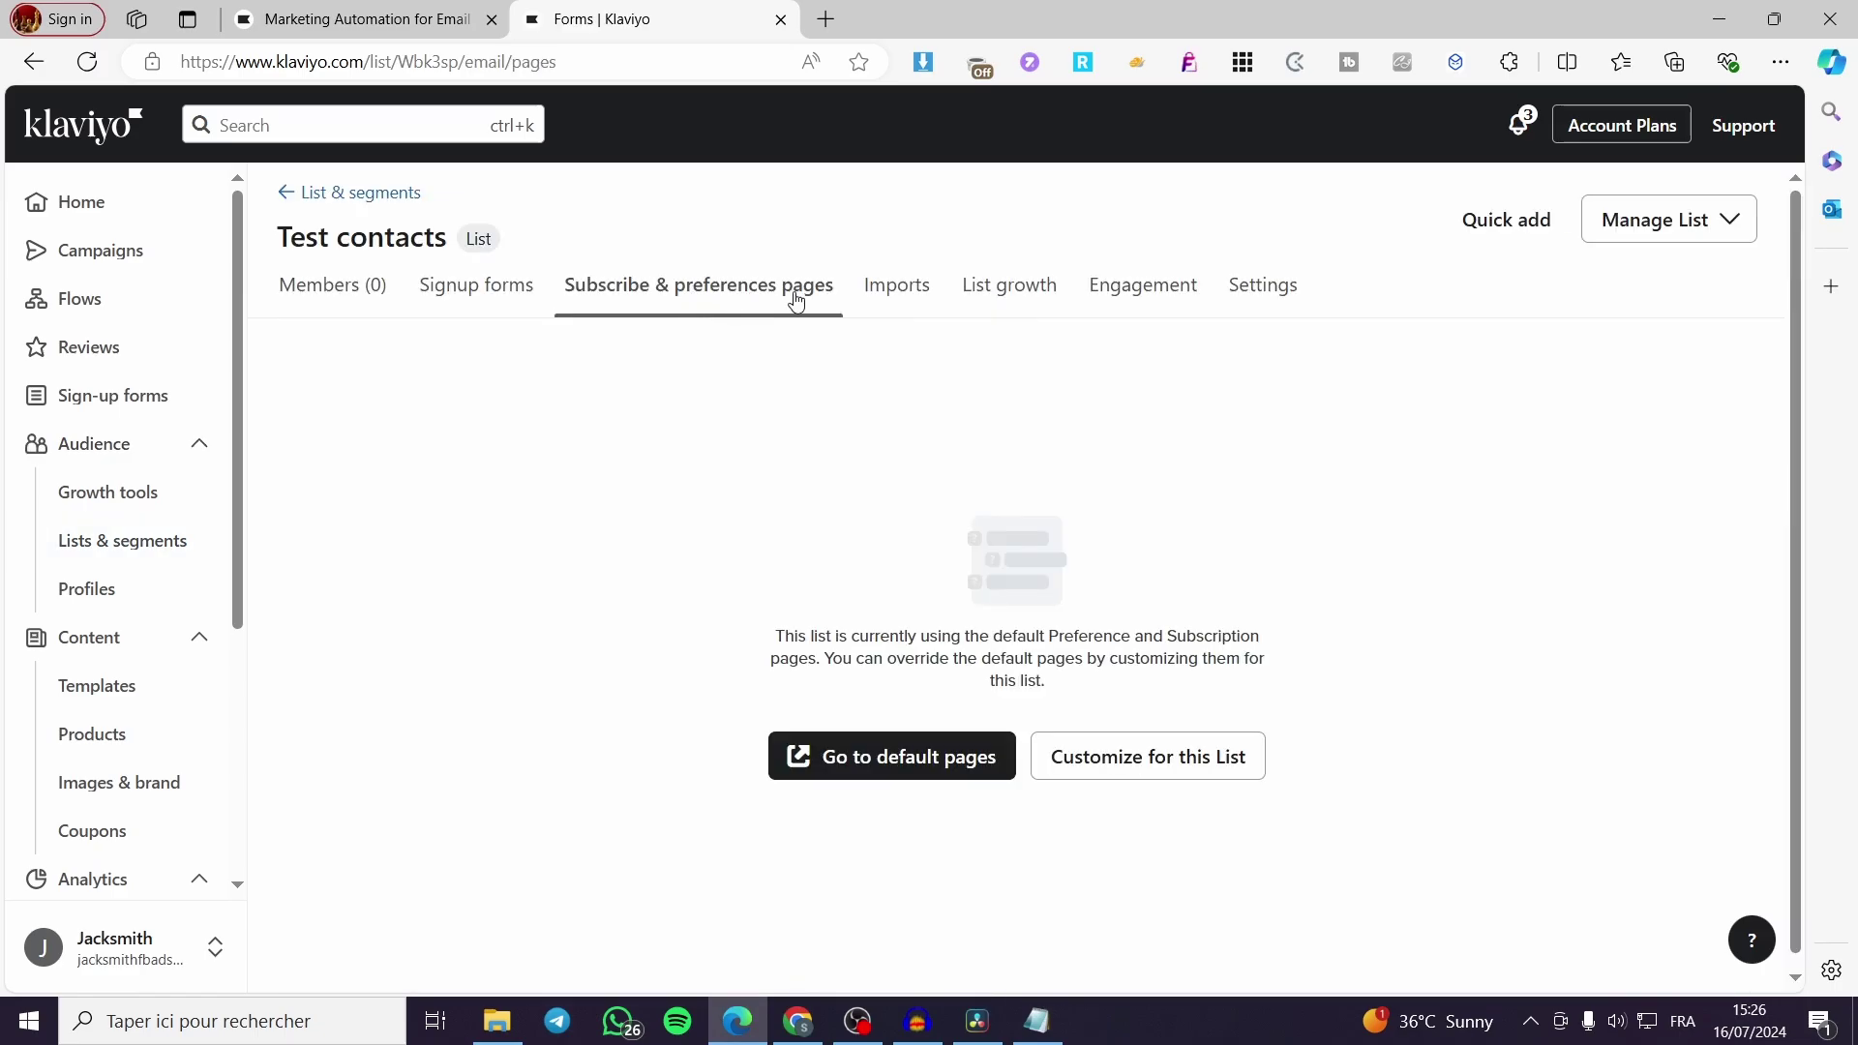
{"action": "left_click", "coordinate": [900, 303]}
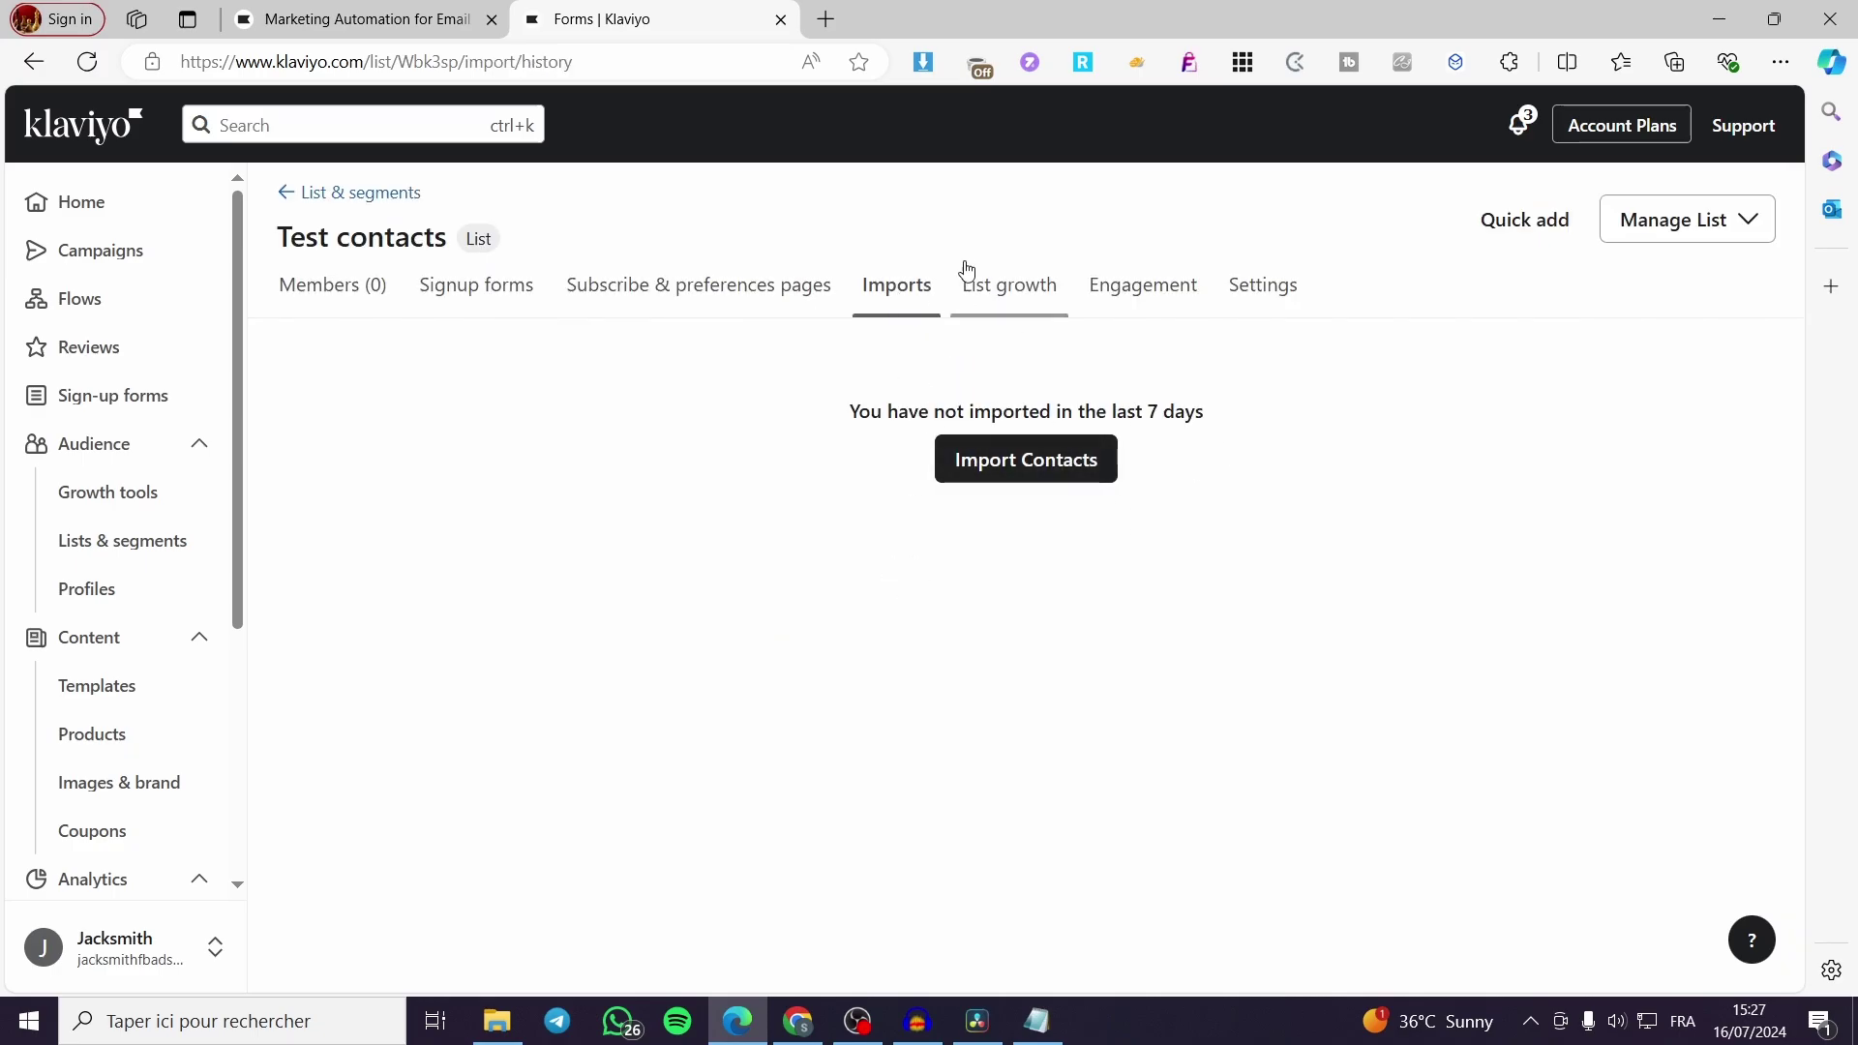
{"action": "left_click", "coordinate": [1016, 308]}
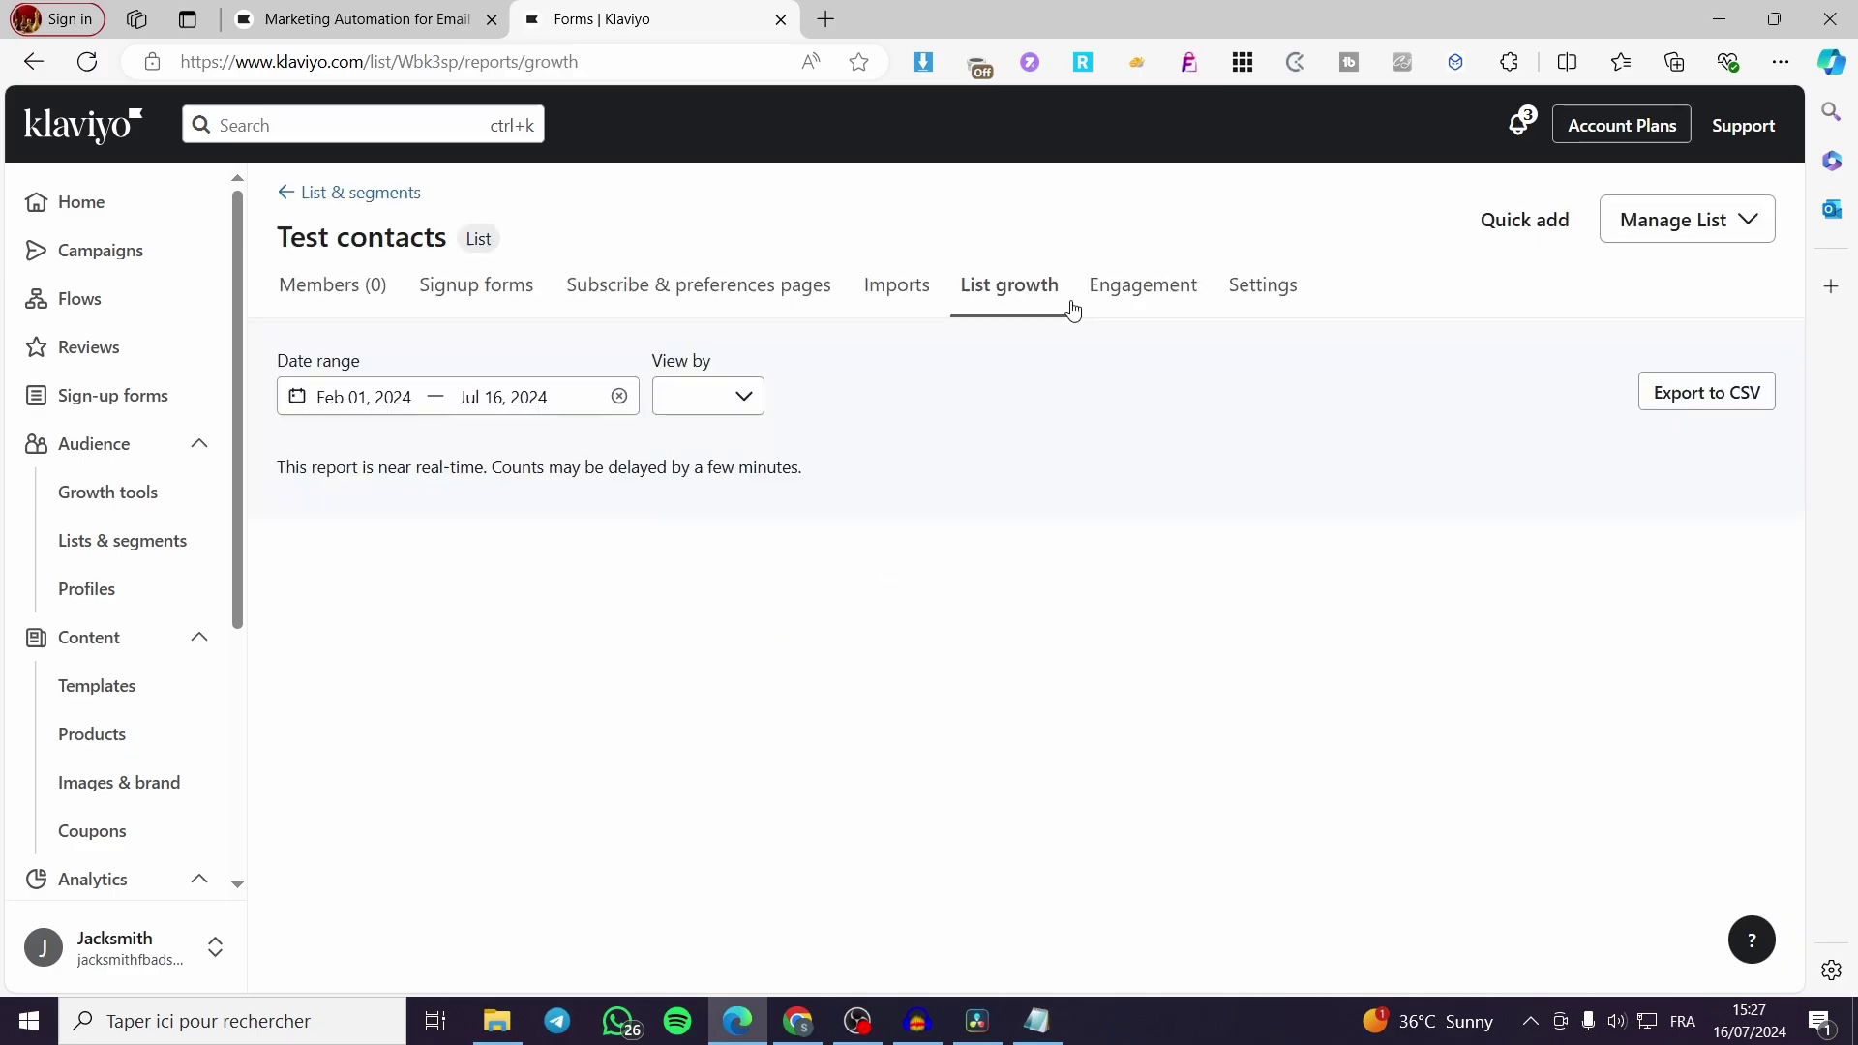
{"action": "left_click", "coordinate": [1124, 298]}
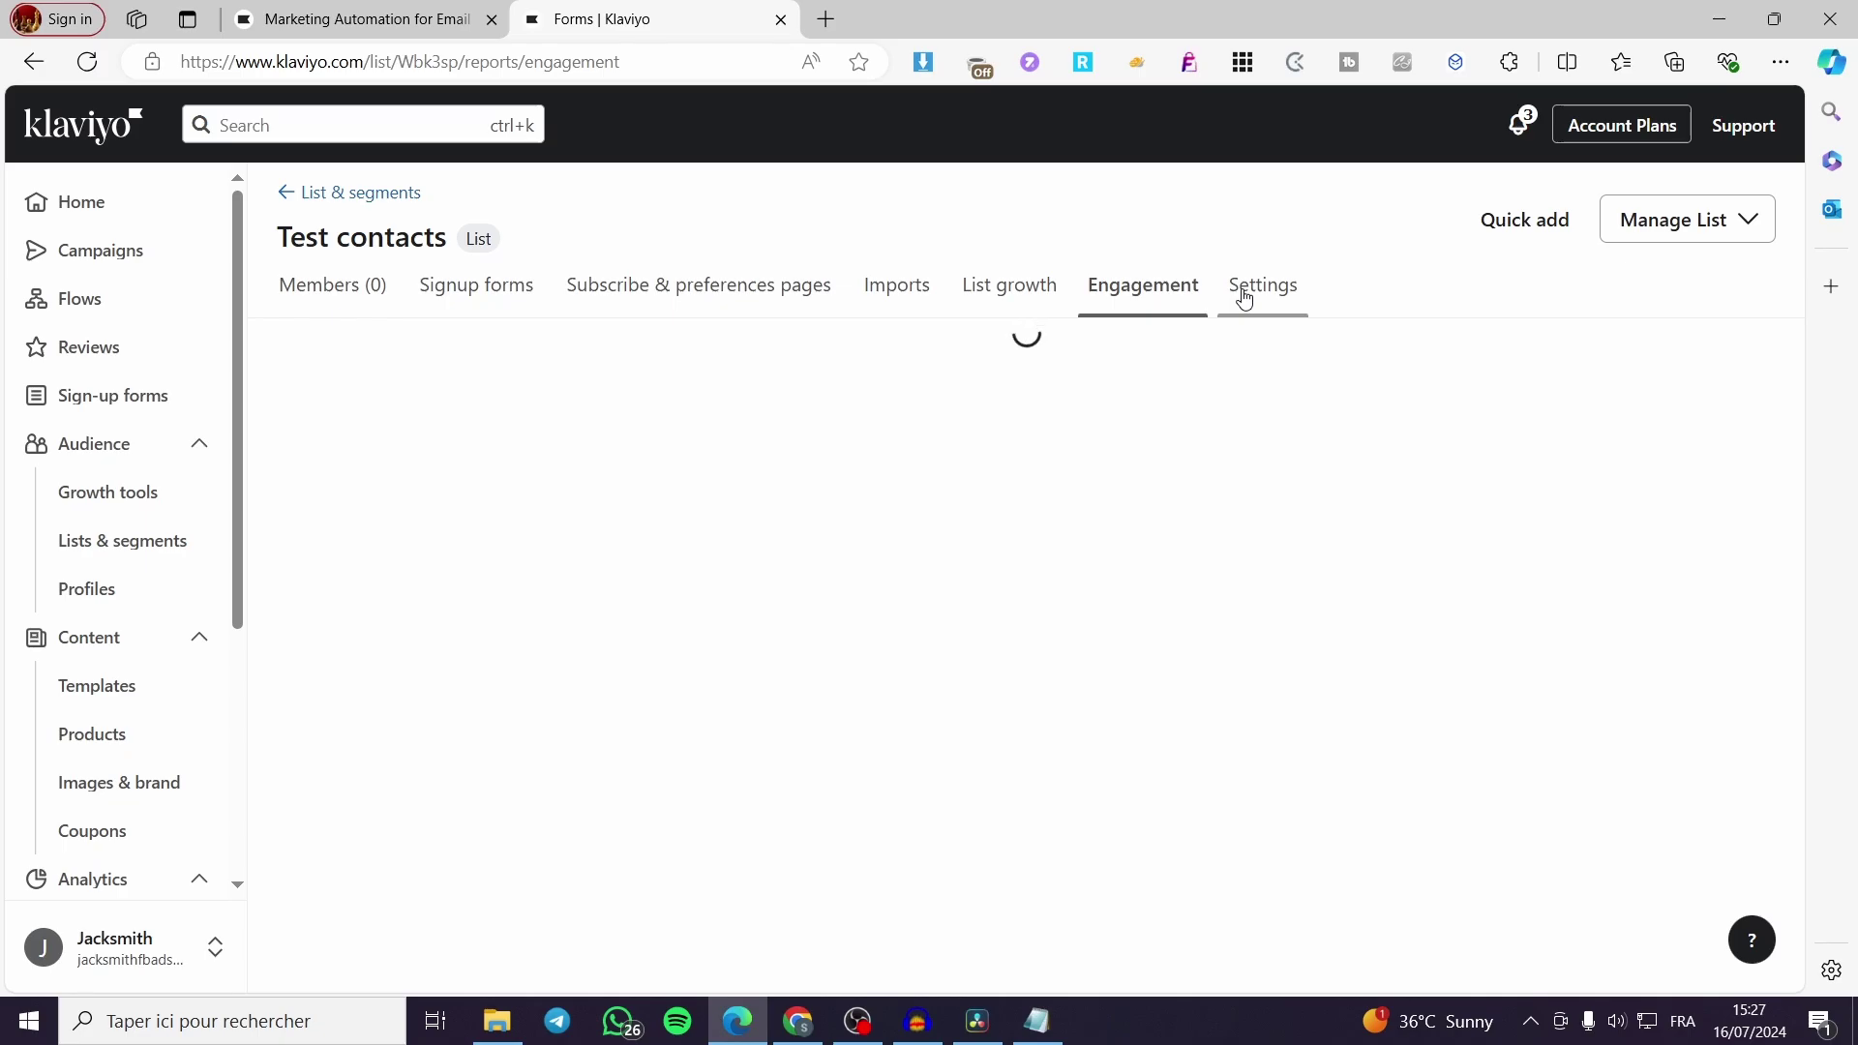
{"action": "left_click", "coordinate": [1245, 296]}
{"action": "left_click", "coordinate": [347, 288]}
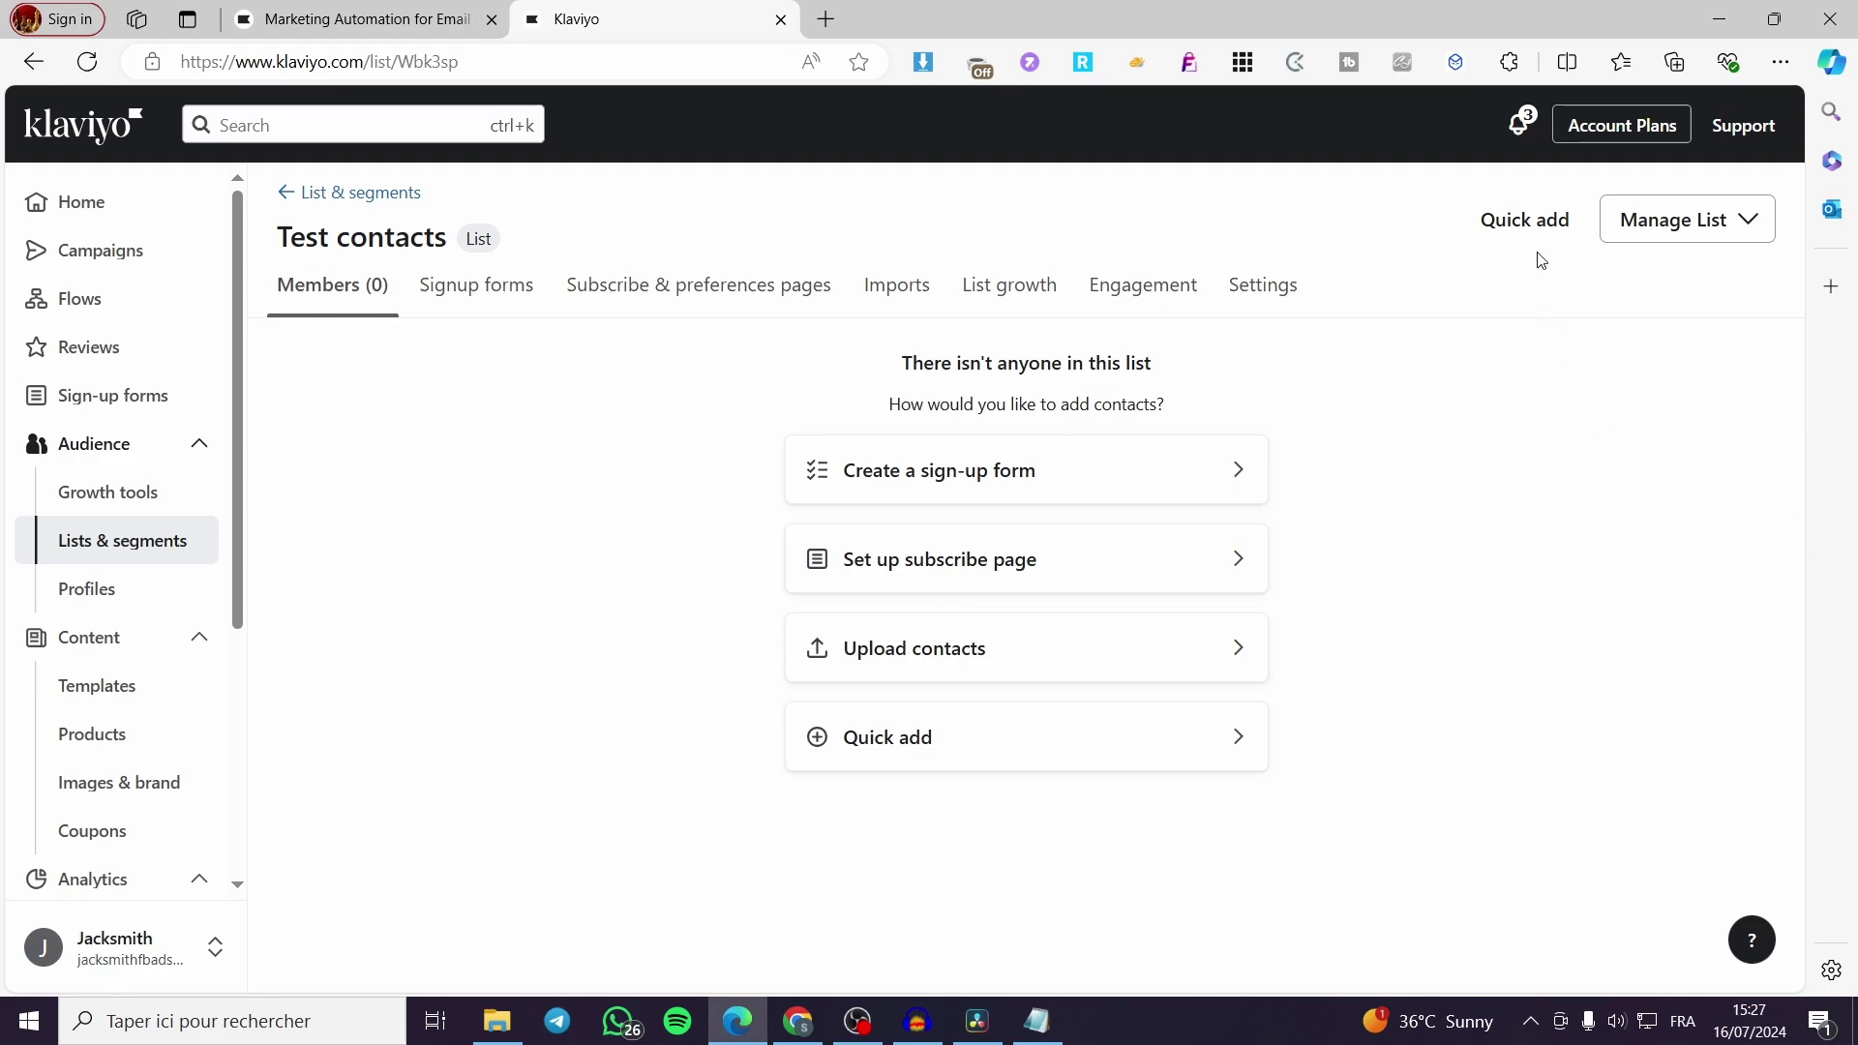
Quick-add a profile with autofilled email, first name and last name to Test contacts
{"action": "left_click", "coordinate": [1515, 233]}
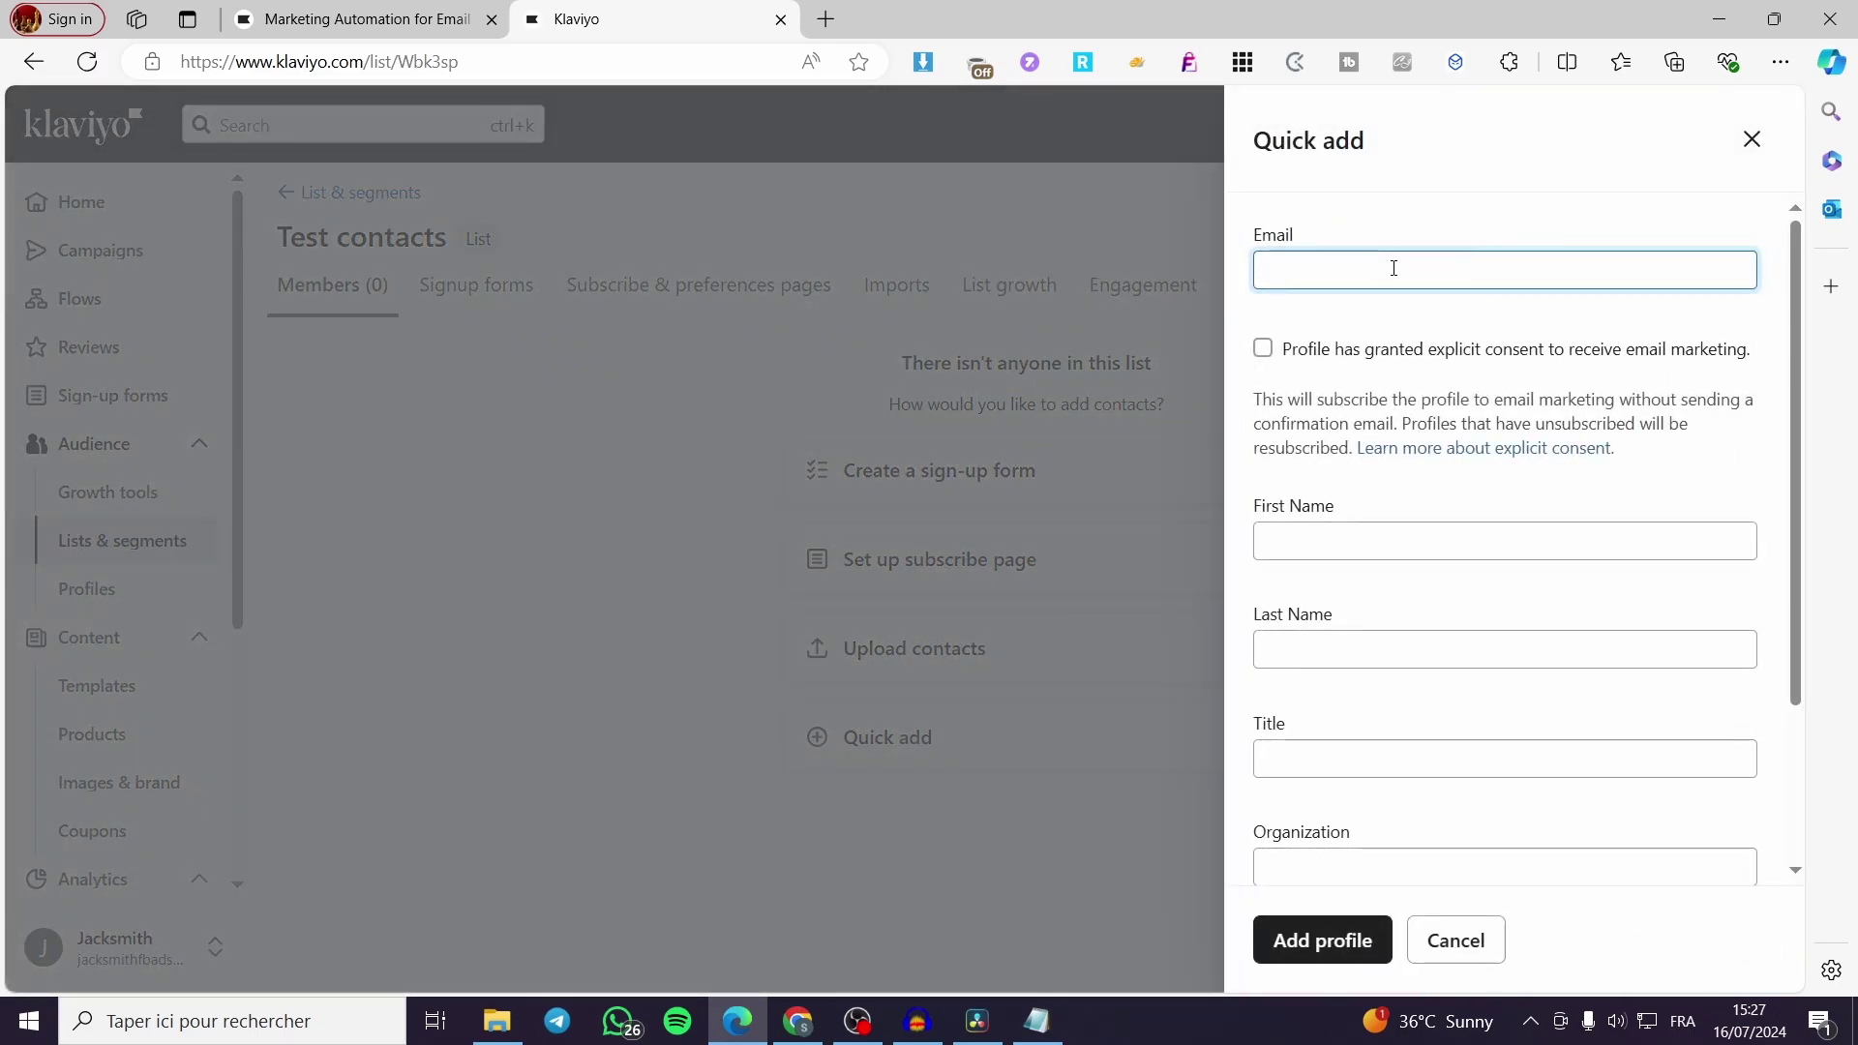
{"action": "left_click", "coordinate": [1379, 268]}
{"action": "left_click", "coordinate": [1297, 439]}
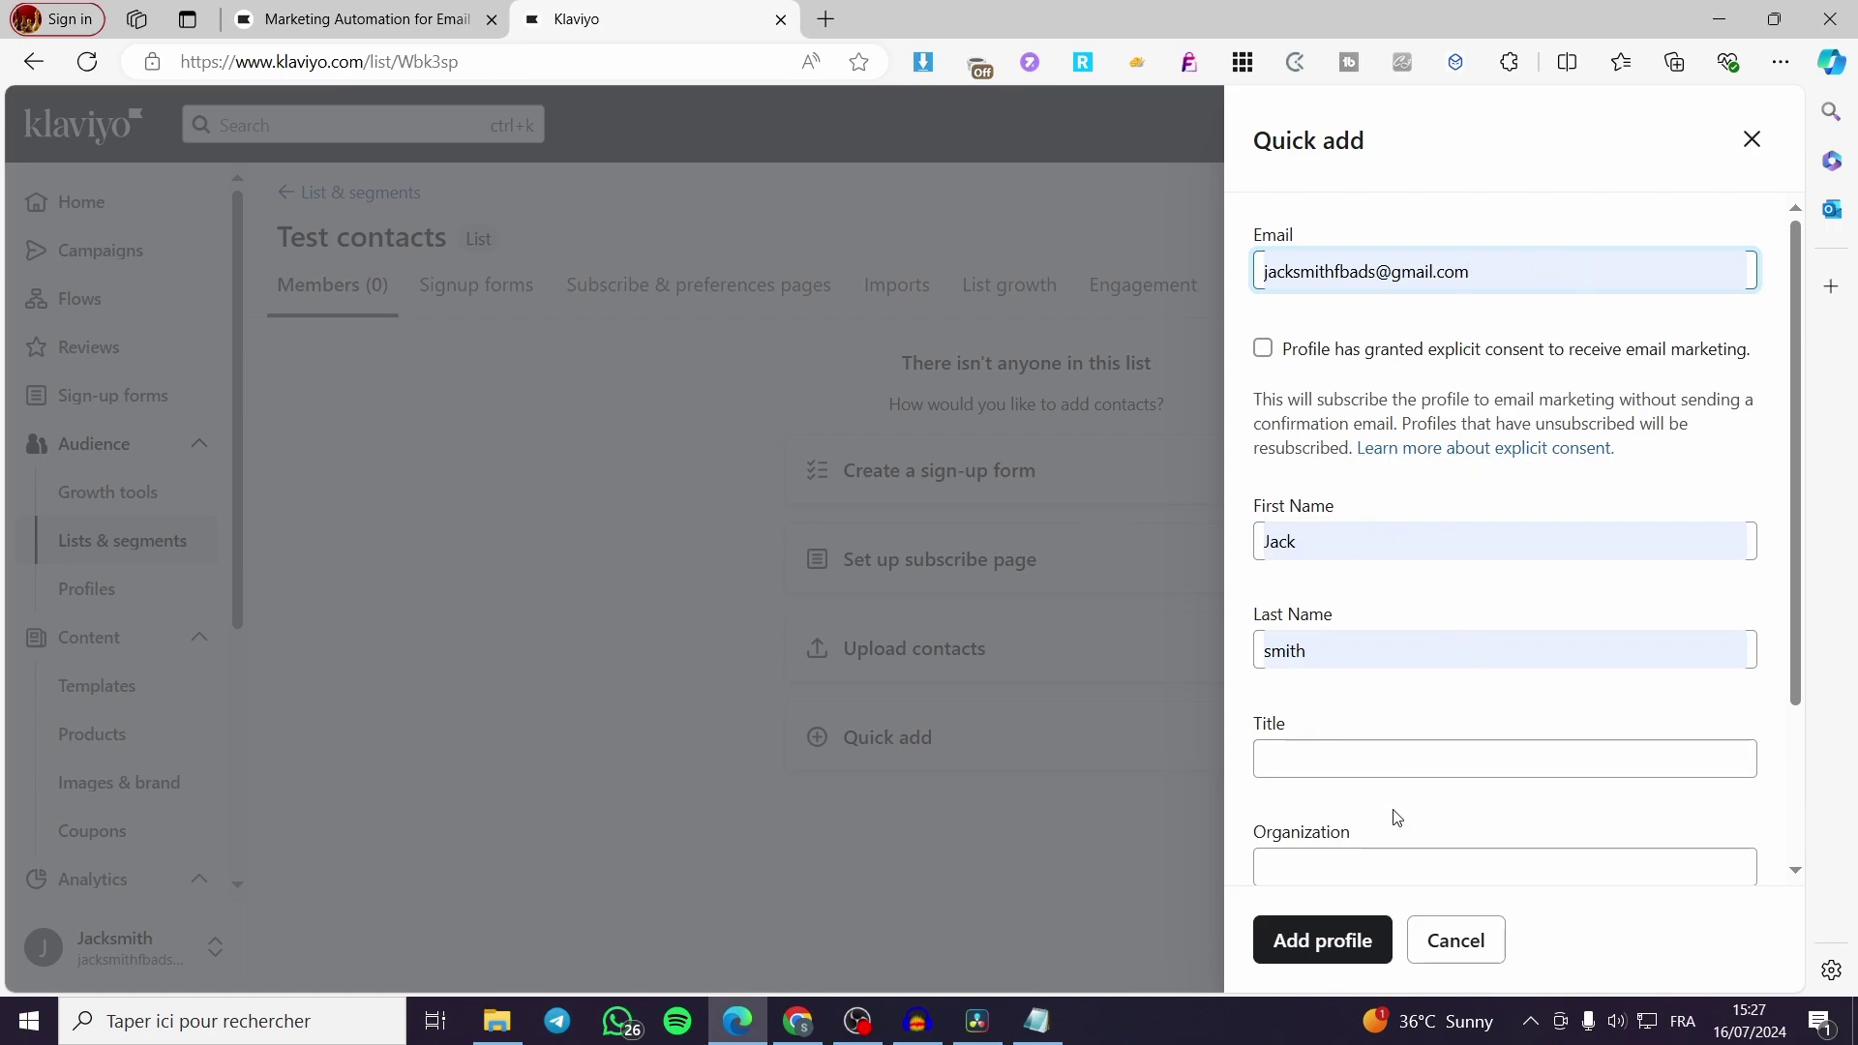
{"action": "scroll", "coordinate": [1398, 794], "scroll_direction": "down", "scroll_amount": 3}
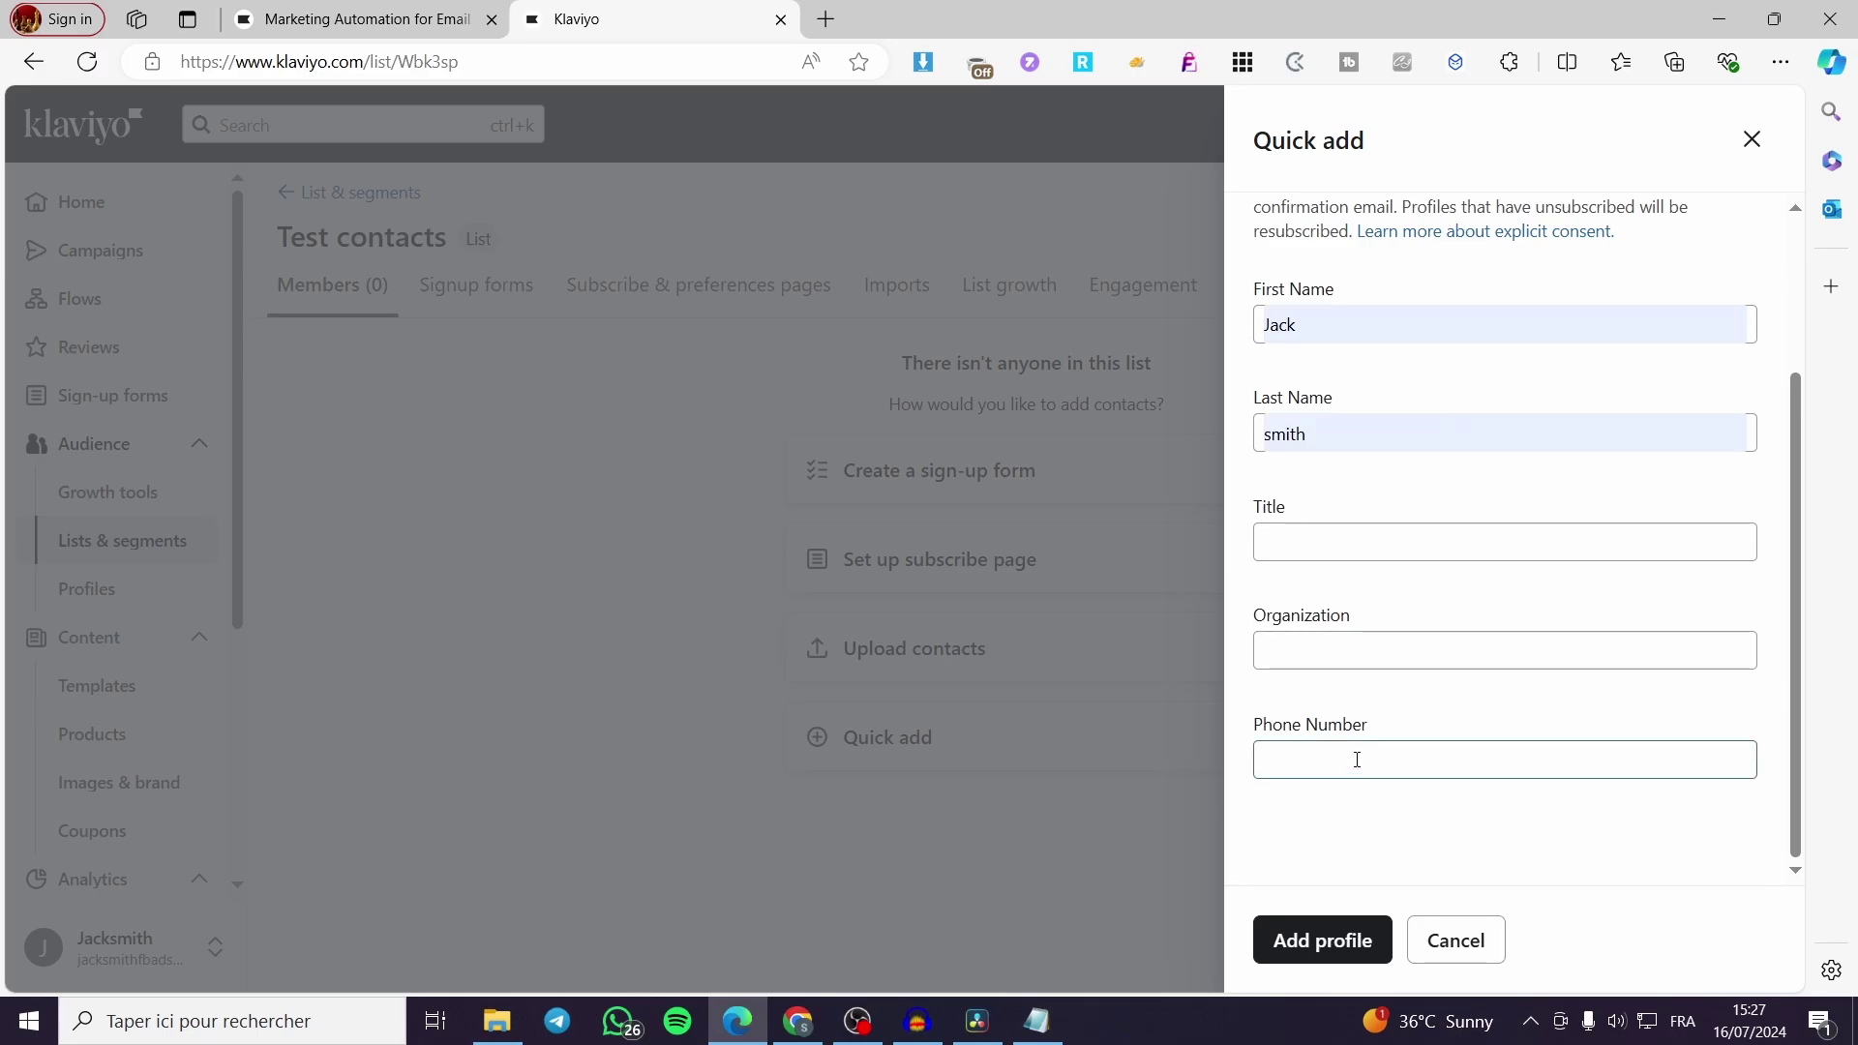
{"action": "left_click", "coordinate": [1345, 958]}
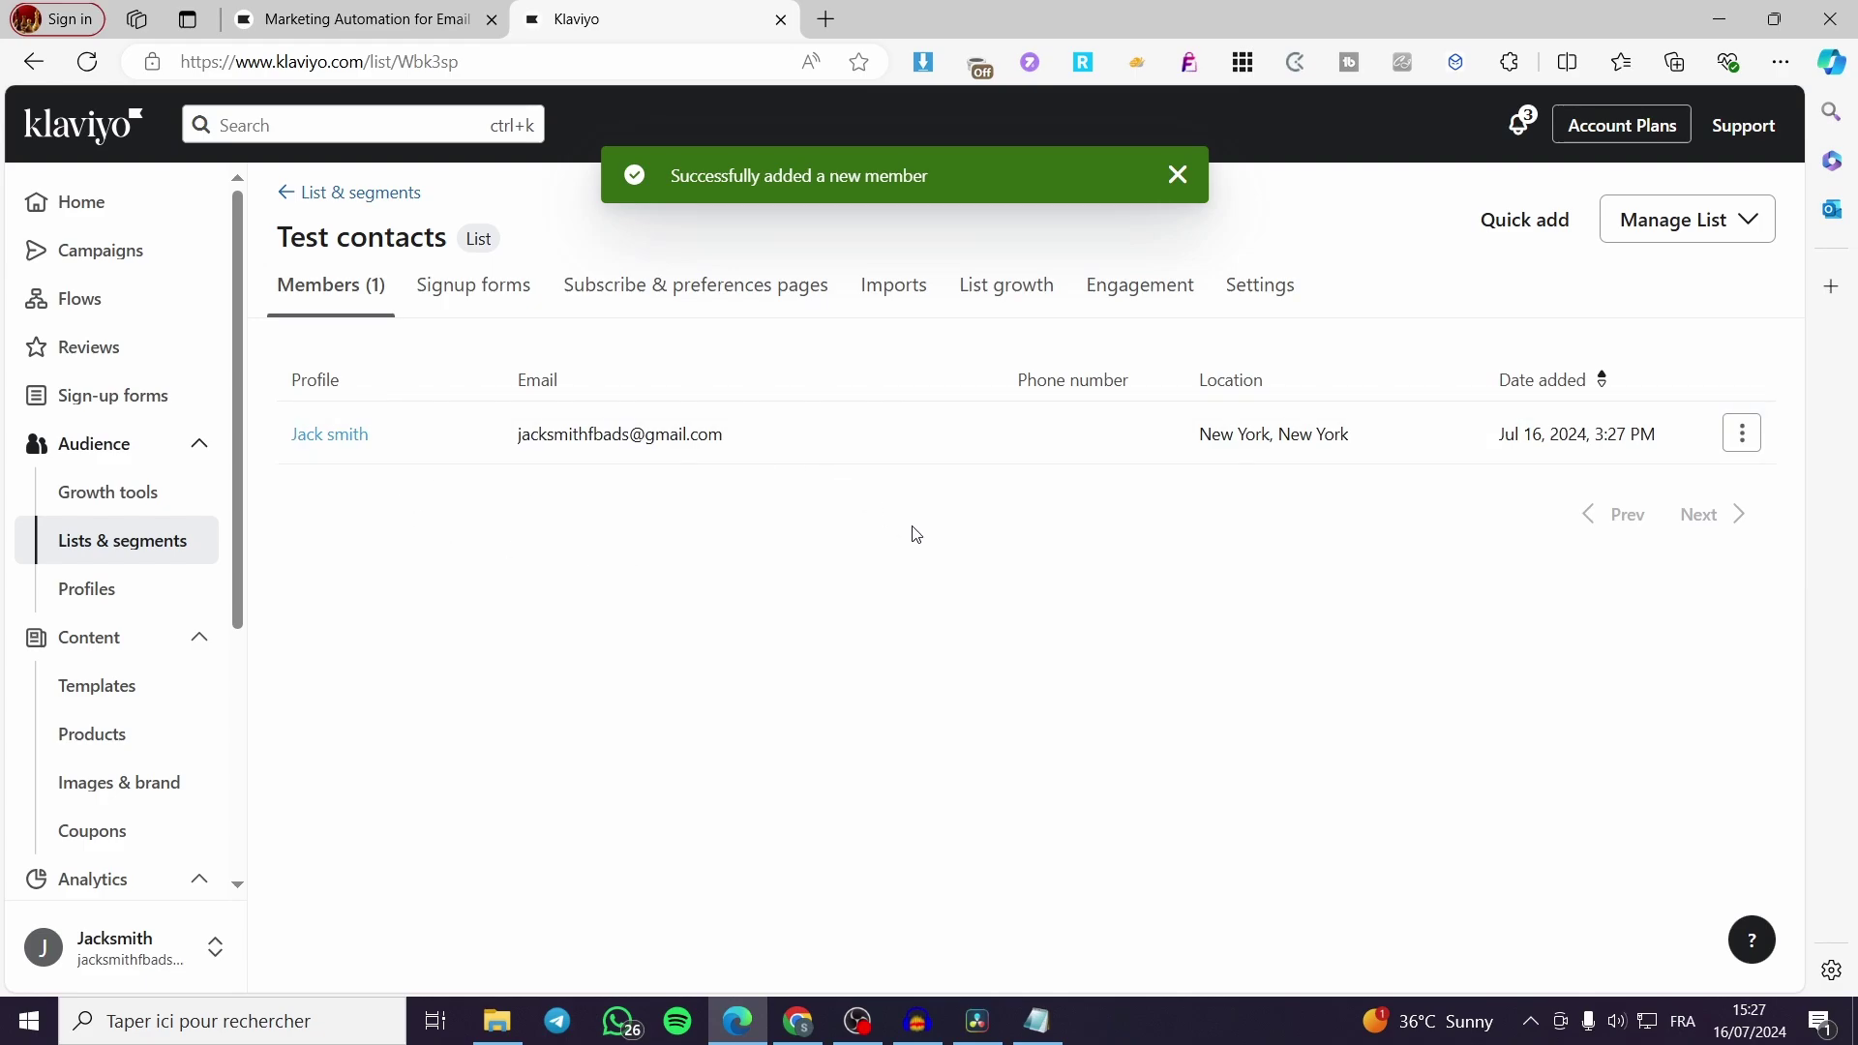
Start a contact import for Test contacts from its Imports tab
{"action": "left_click", "coordinate": [891, 287]}
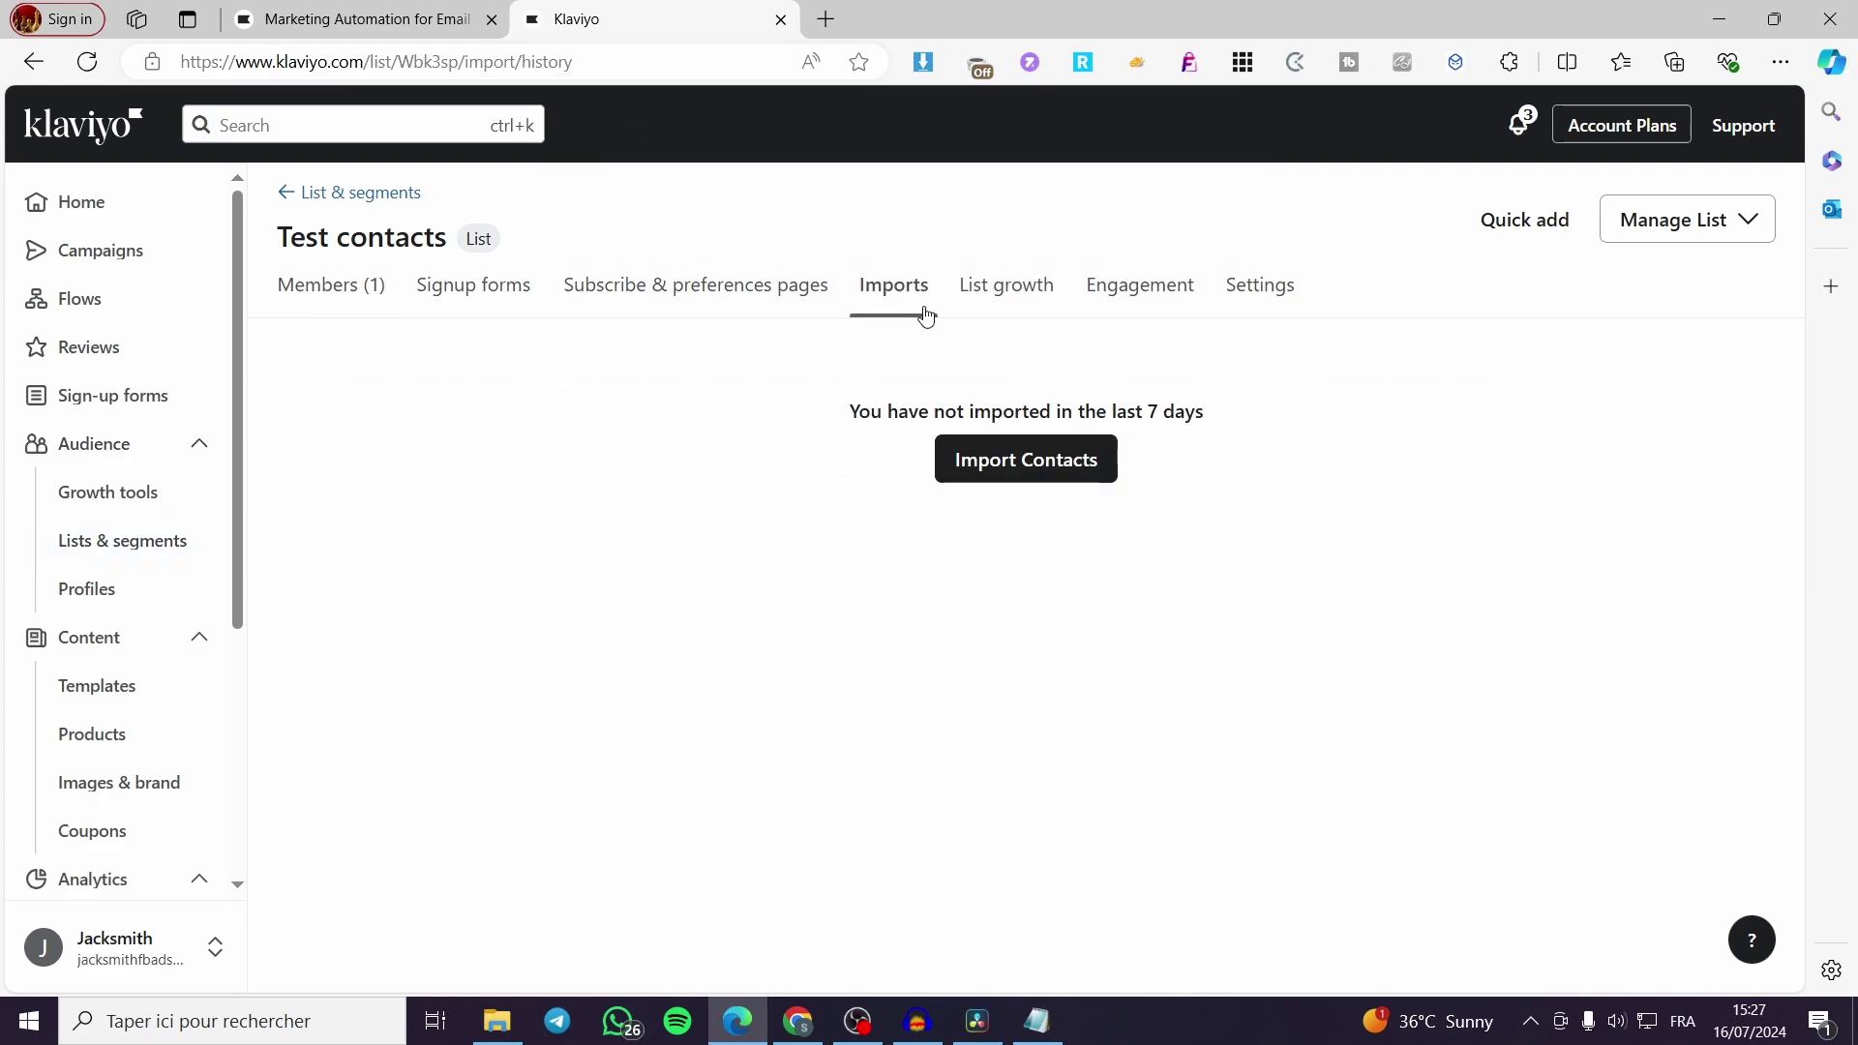
{"action": "left_click", "coordinate": [1031, 467]}
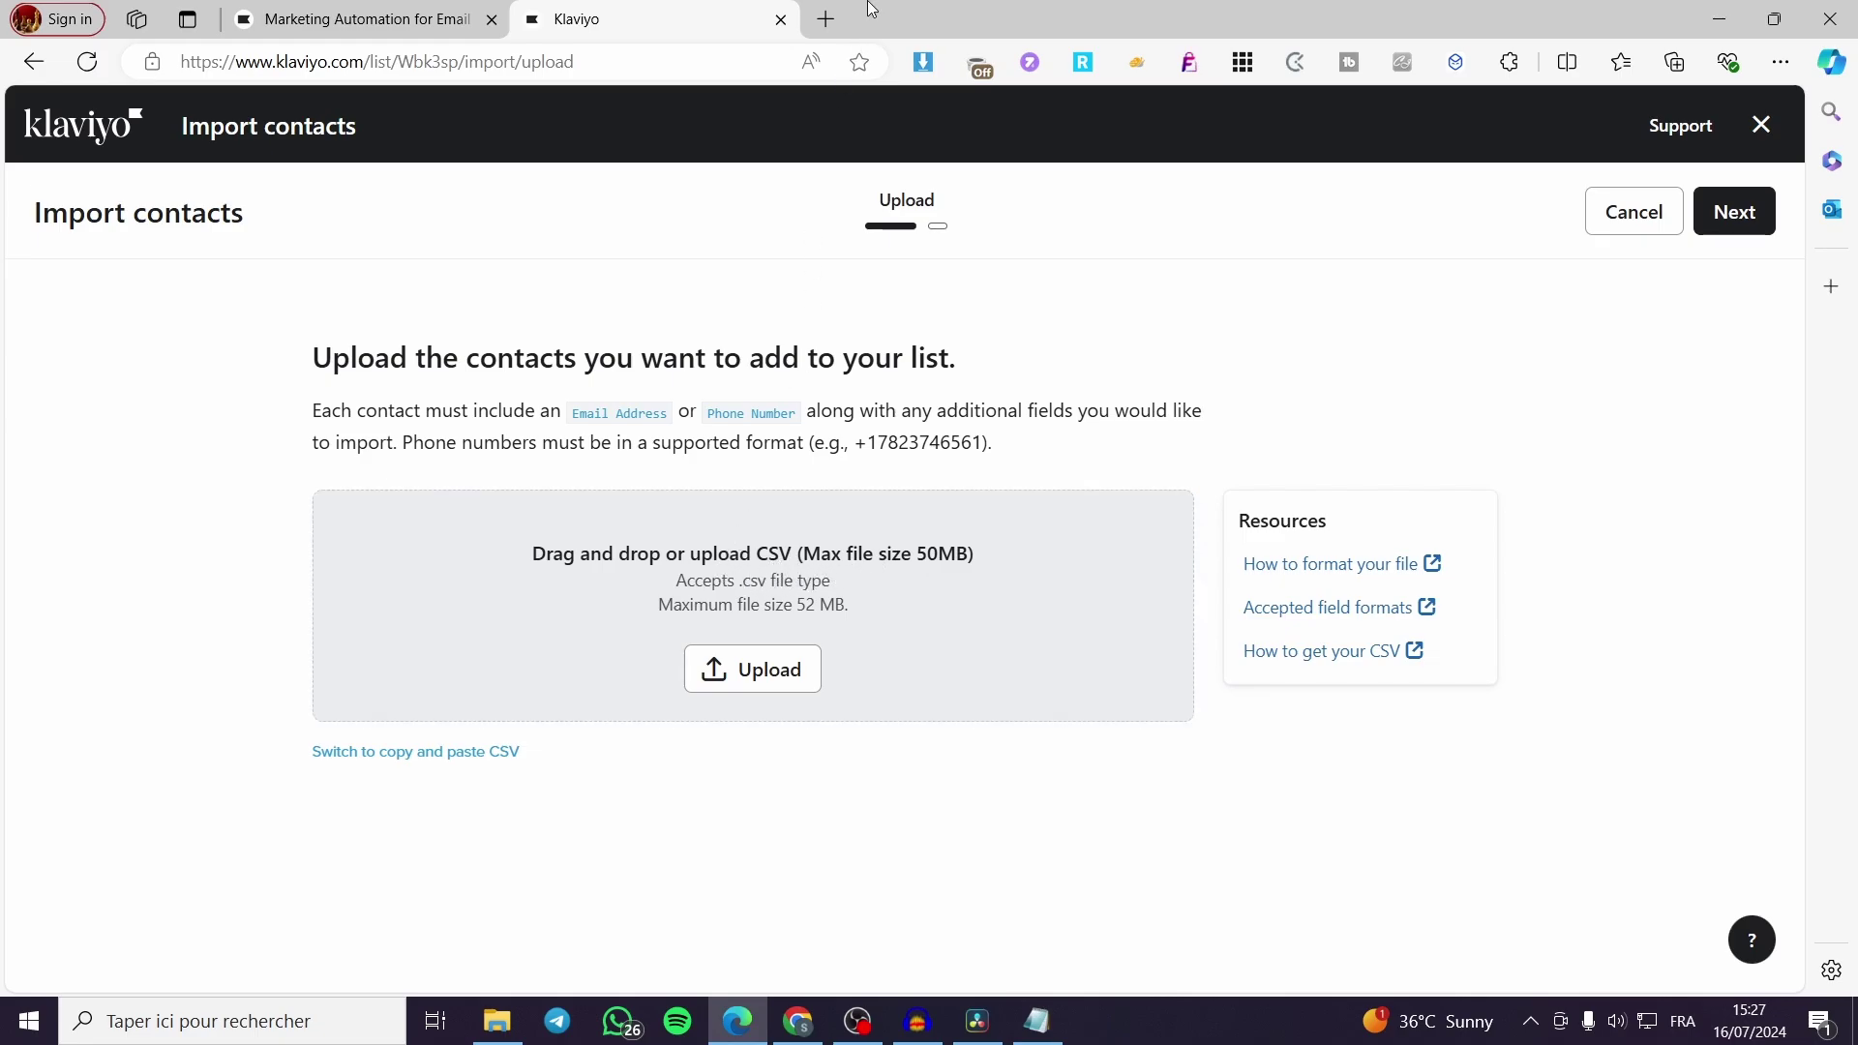
In a new Edge tab, search Google for 'sheets' and go to Google Sheets
{"action": "left_click", "coordinate": [827, 18]}
{"action": "type", "text": "g"}
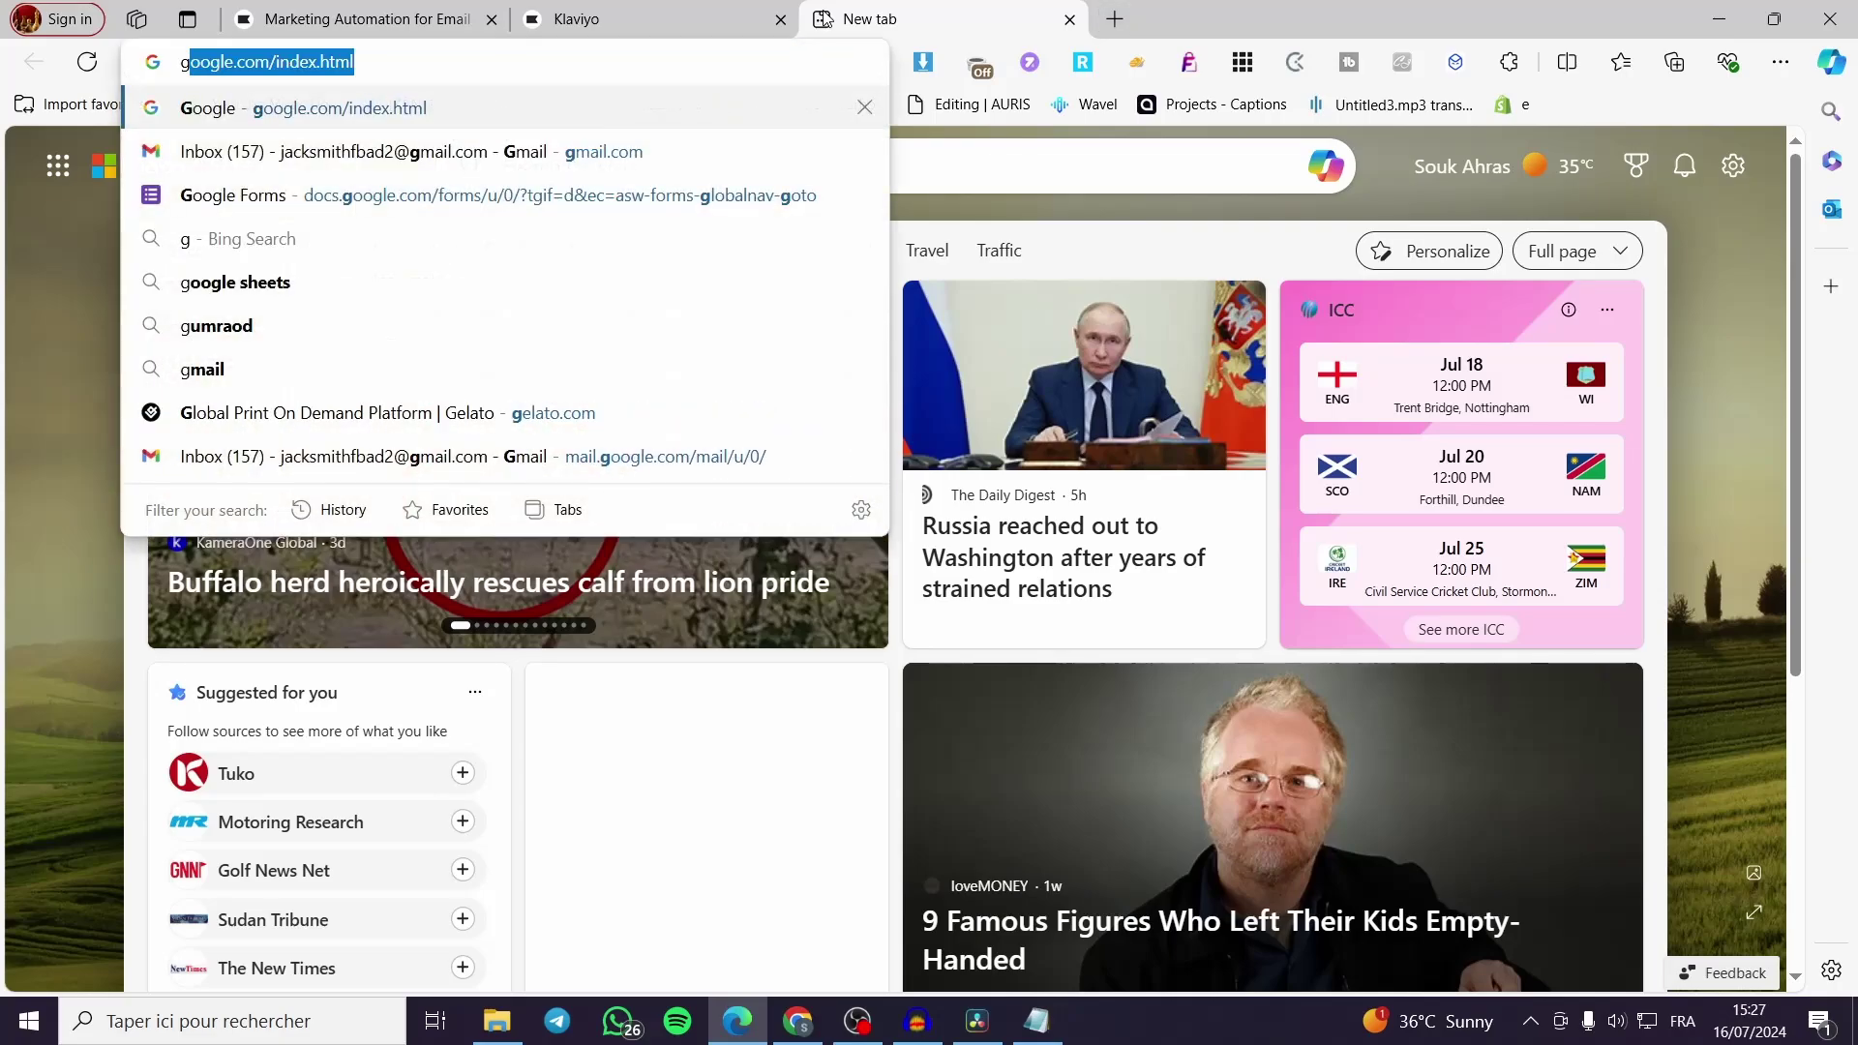
{"action": "type", "text": "oog"}
{"action": "key", "text": "BackSpace"}
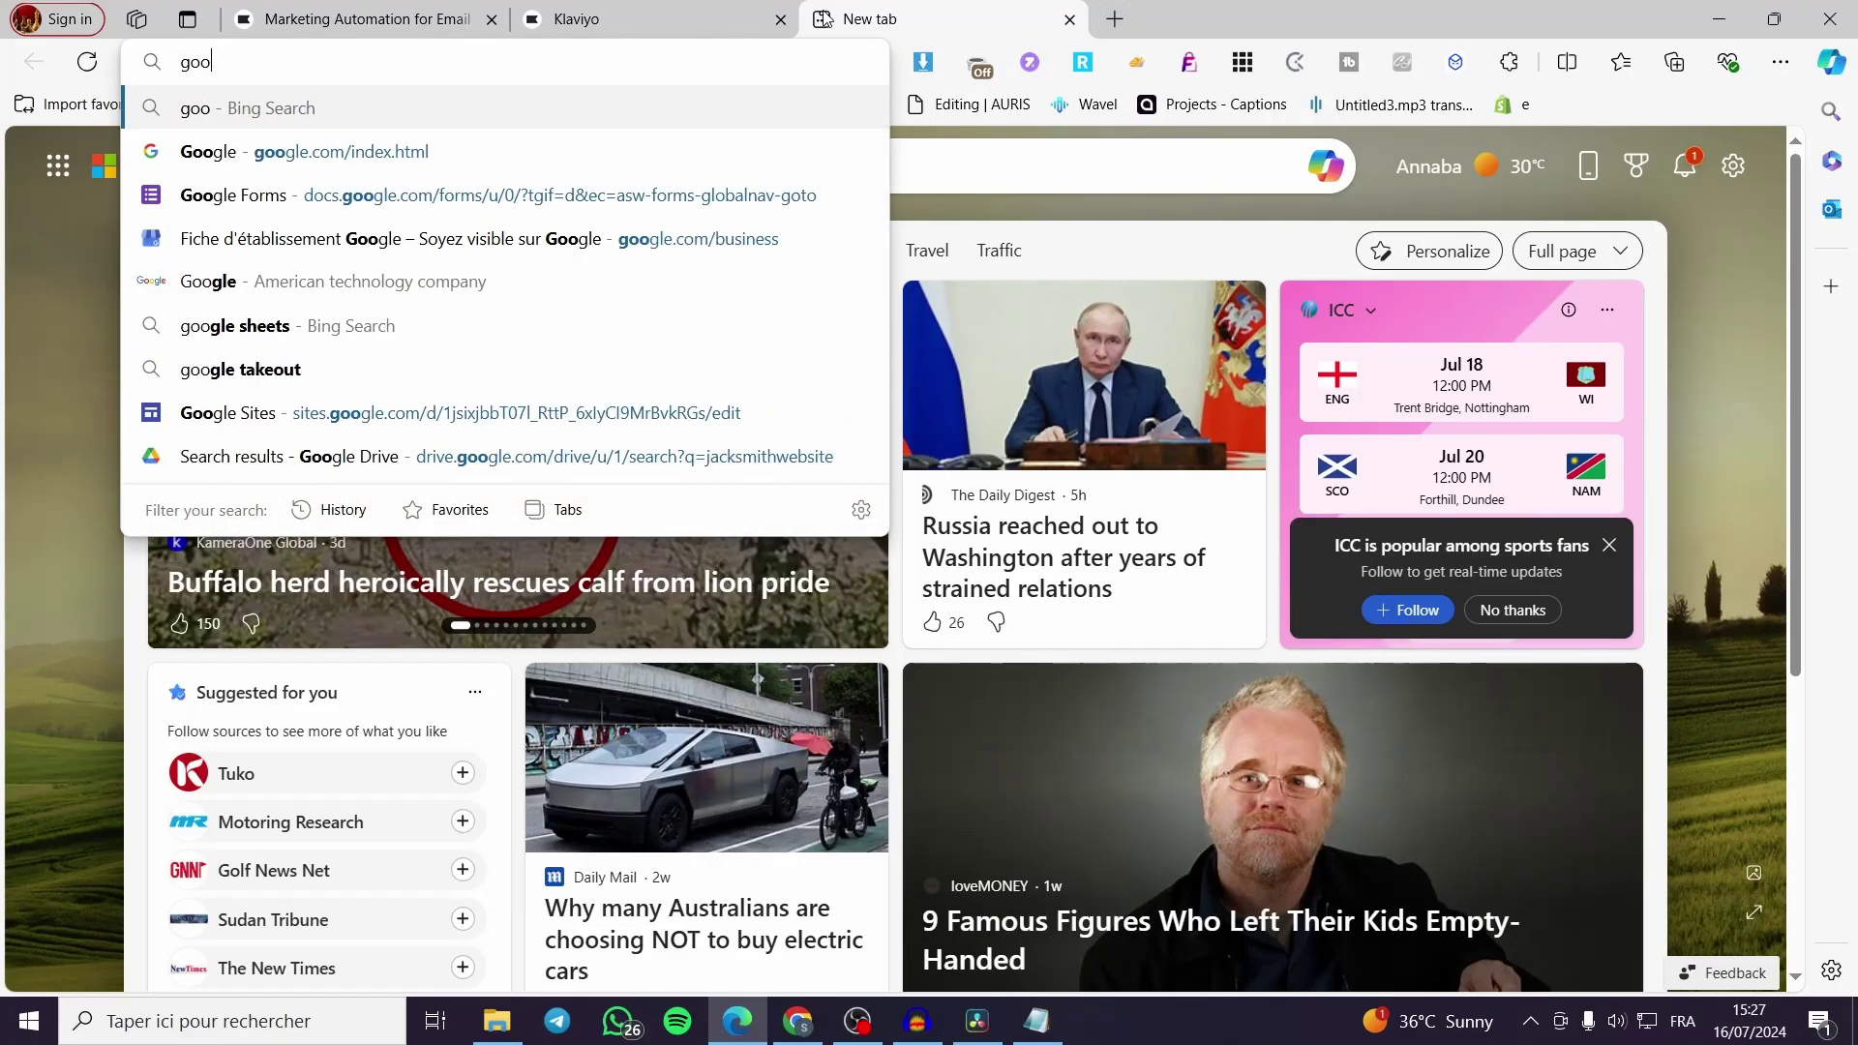
{"action": "key", "text": "Down"}
{"action": "key", "text": "Return"}
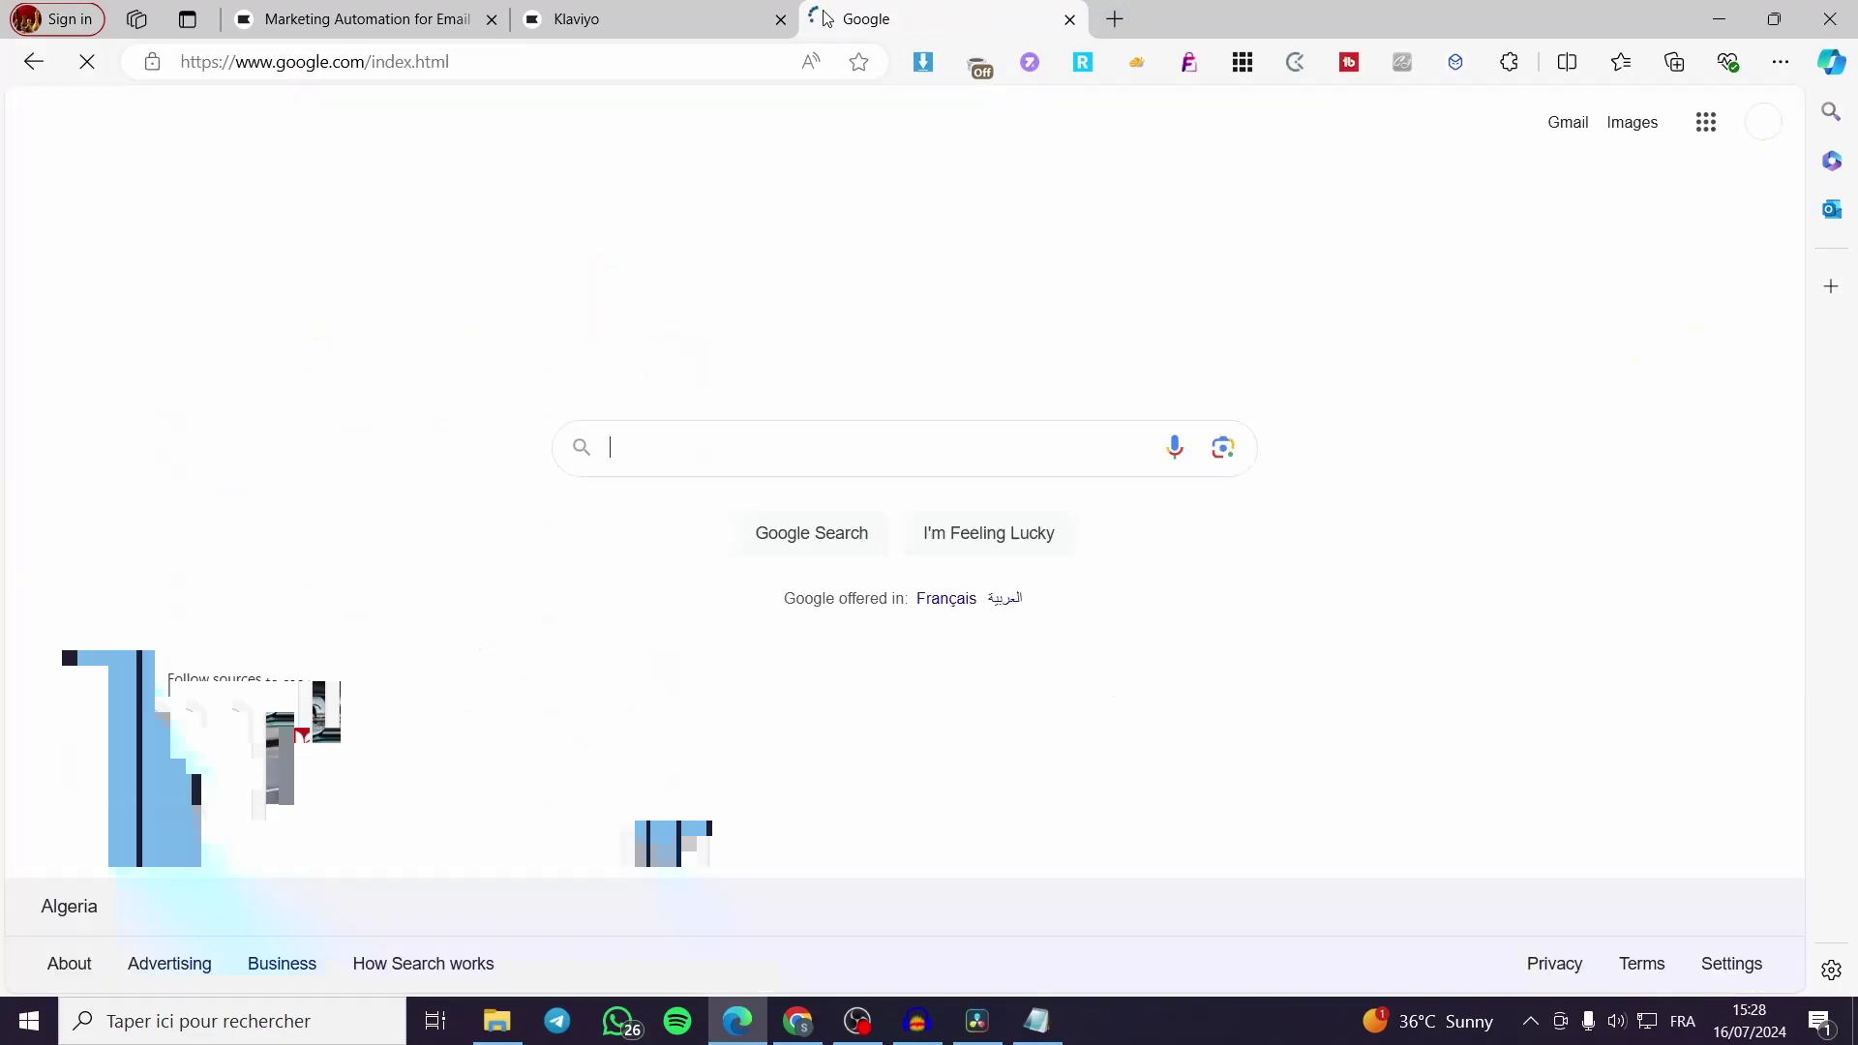
{"action": "type", "text": "sh"}
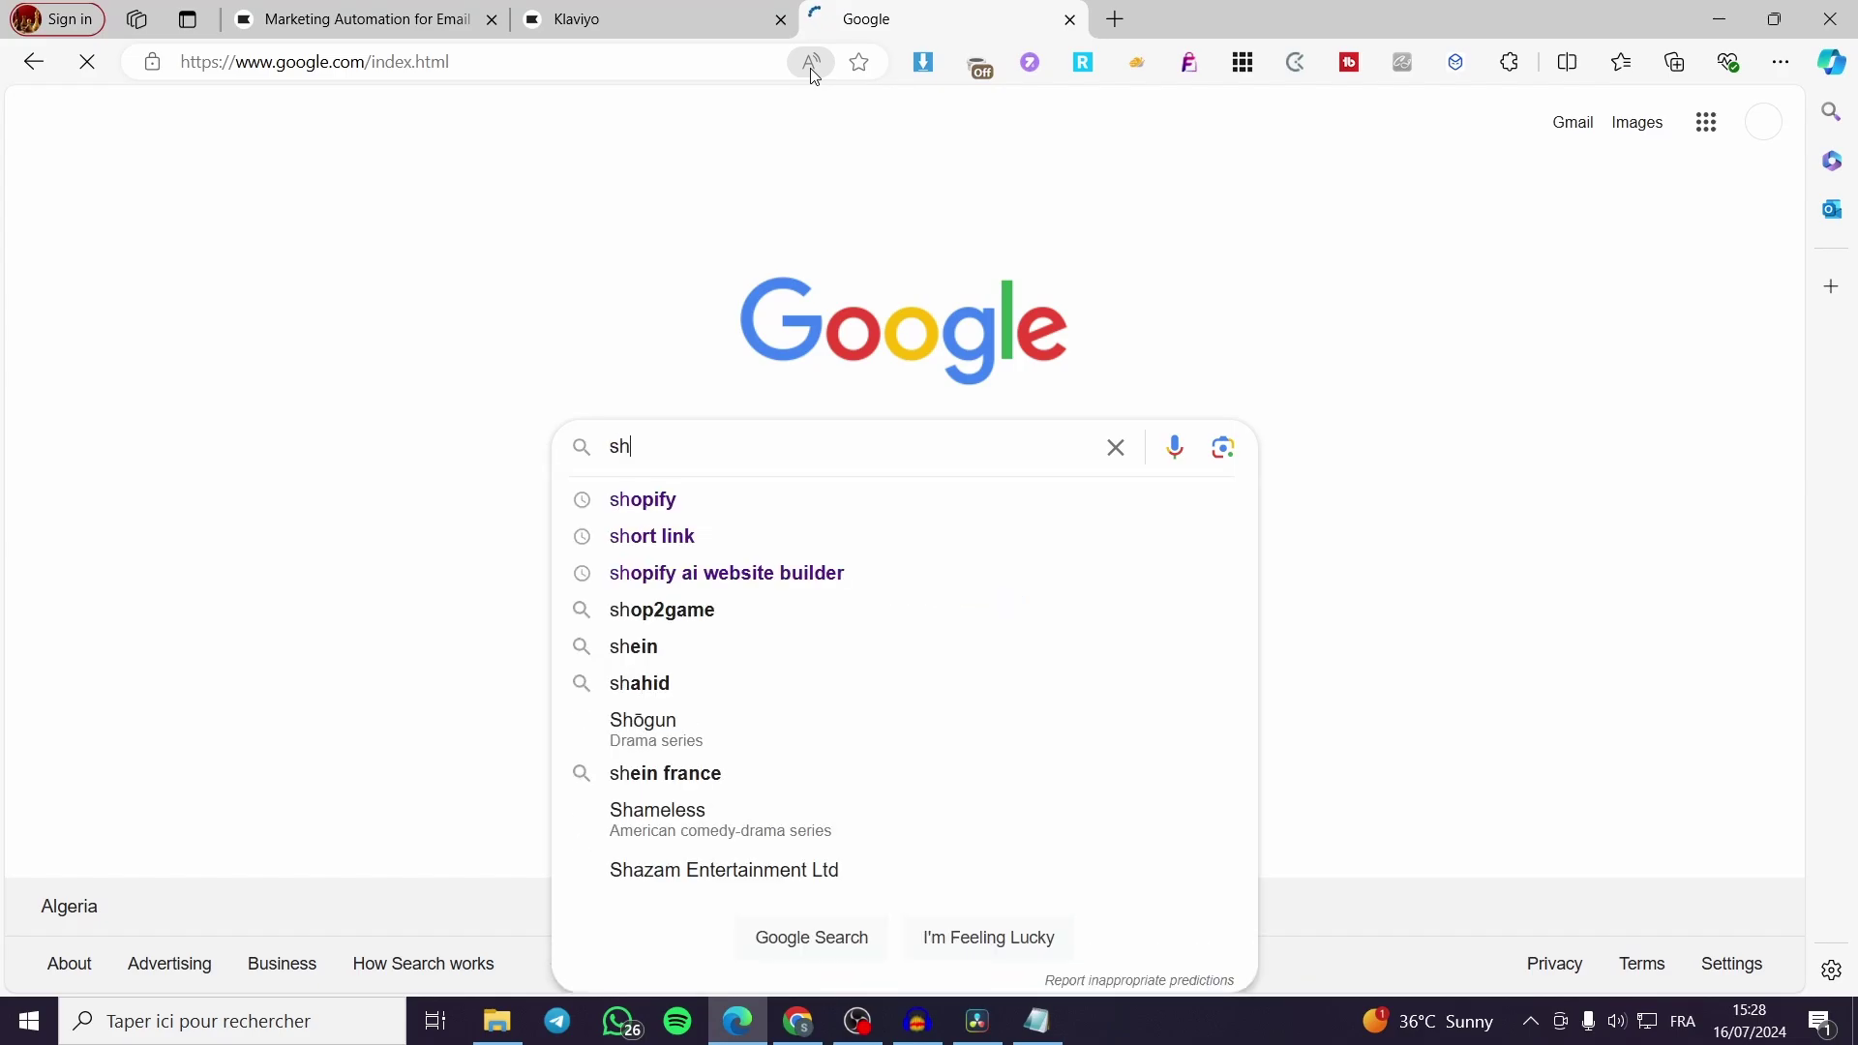
{"action": "type", "text": "eets"}
{"action": "key", "text": "Return"}
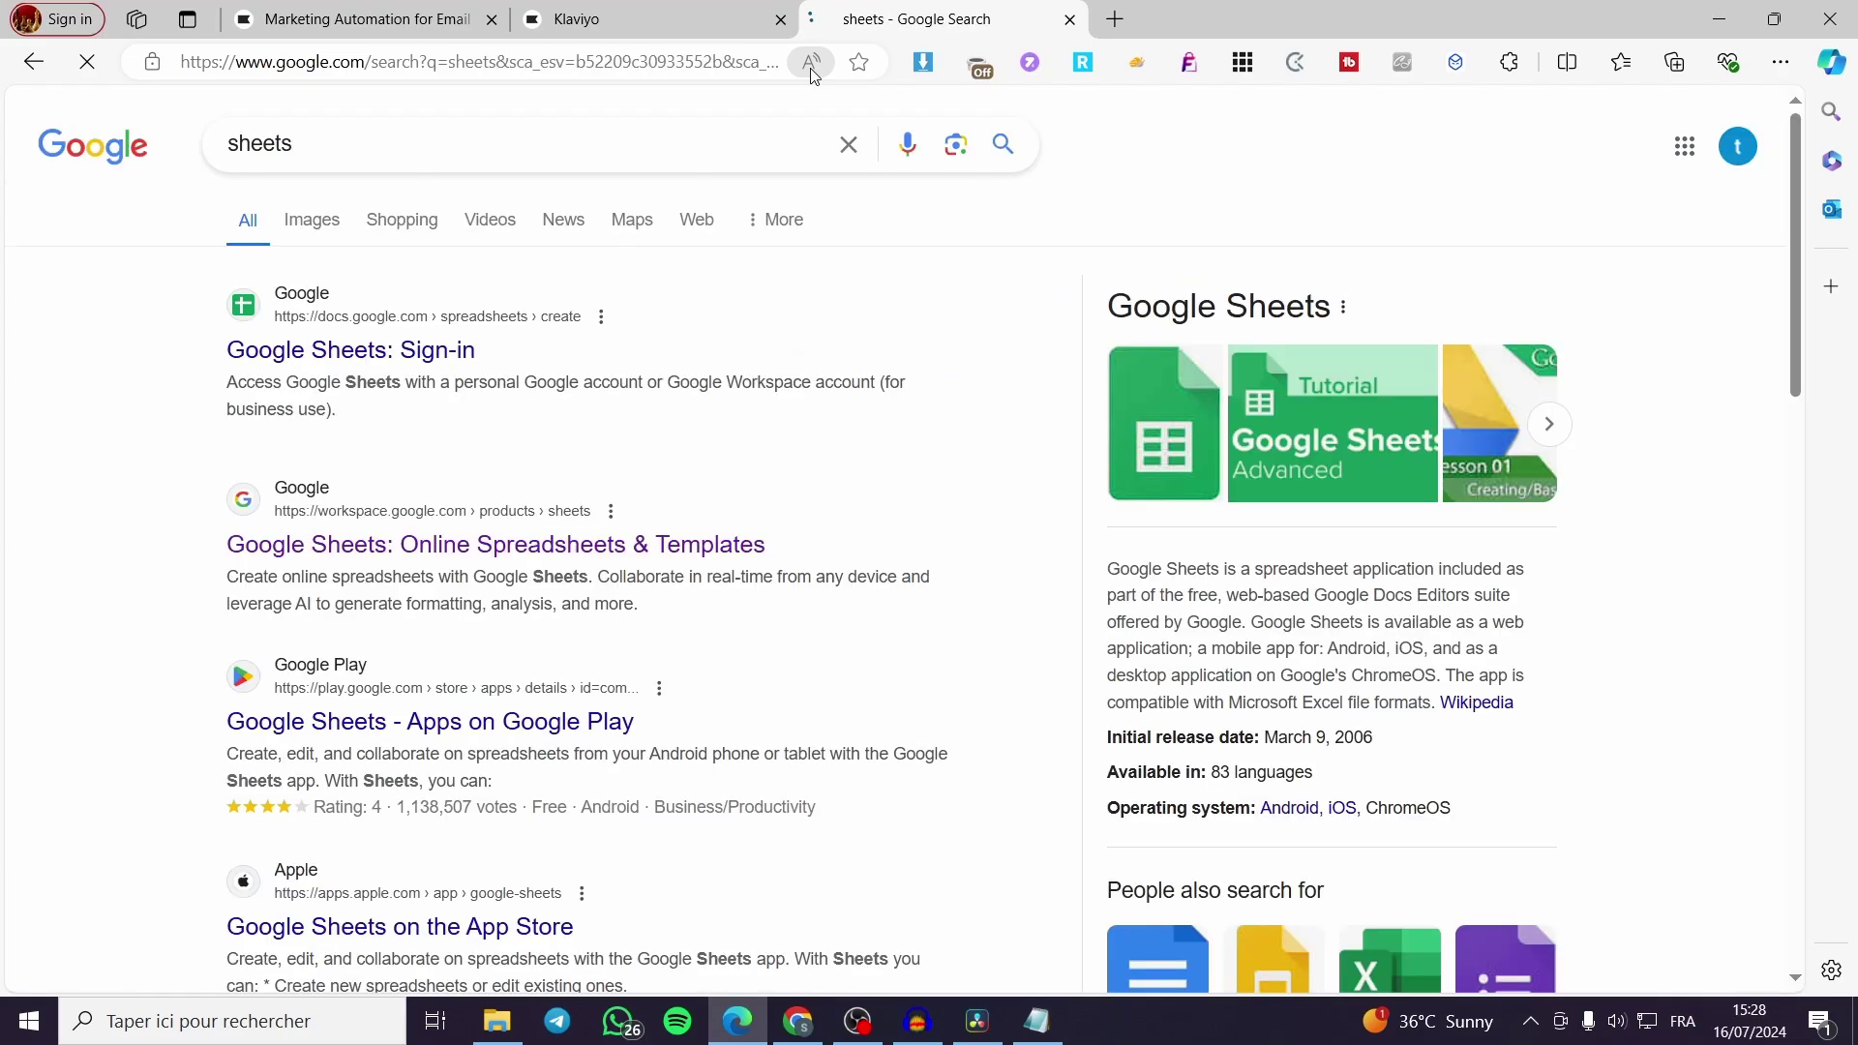
{"action": "left_click", "coordinate": [373, 364]}
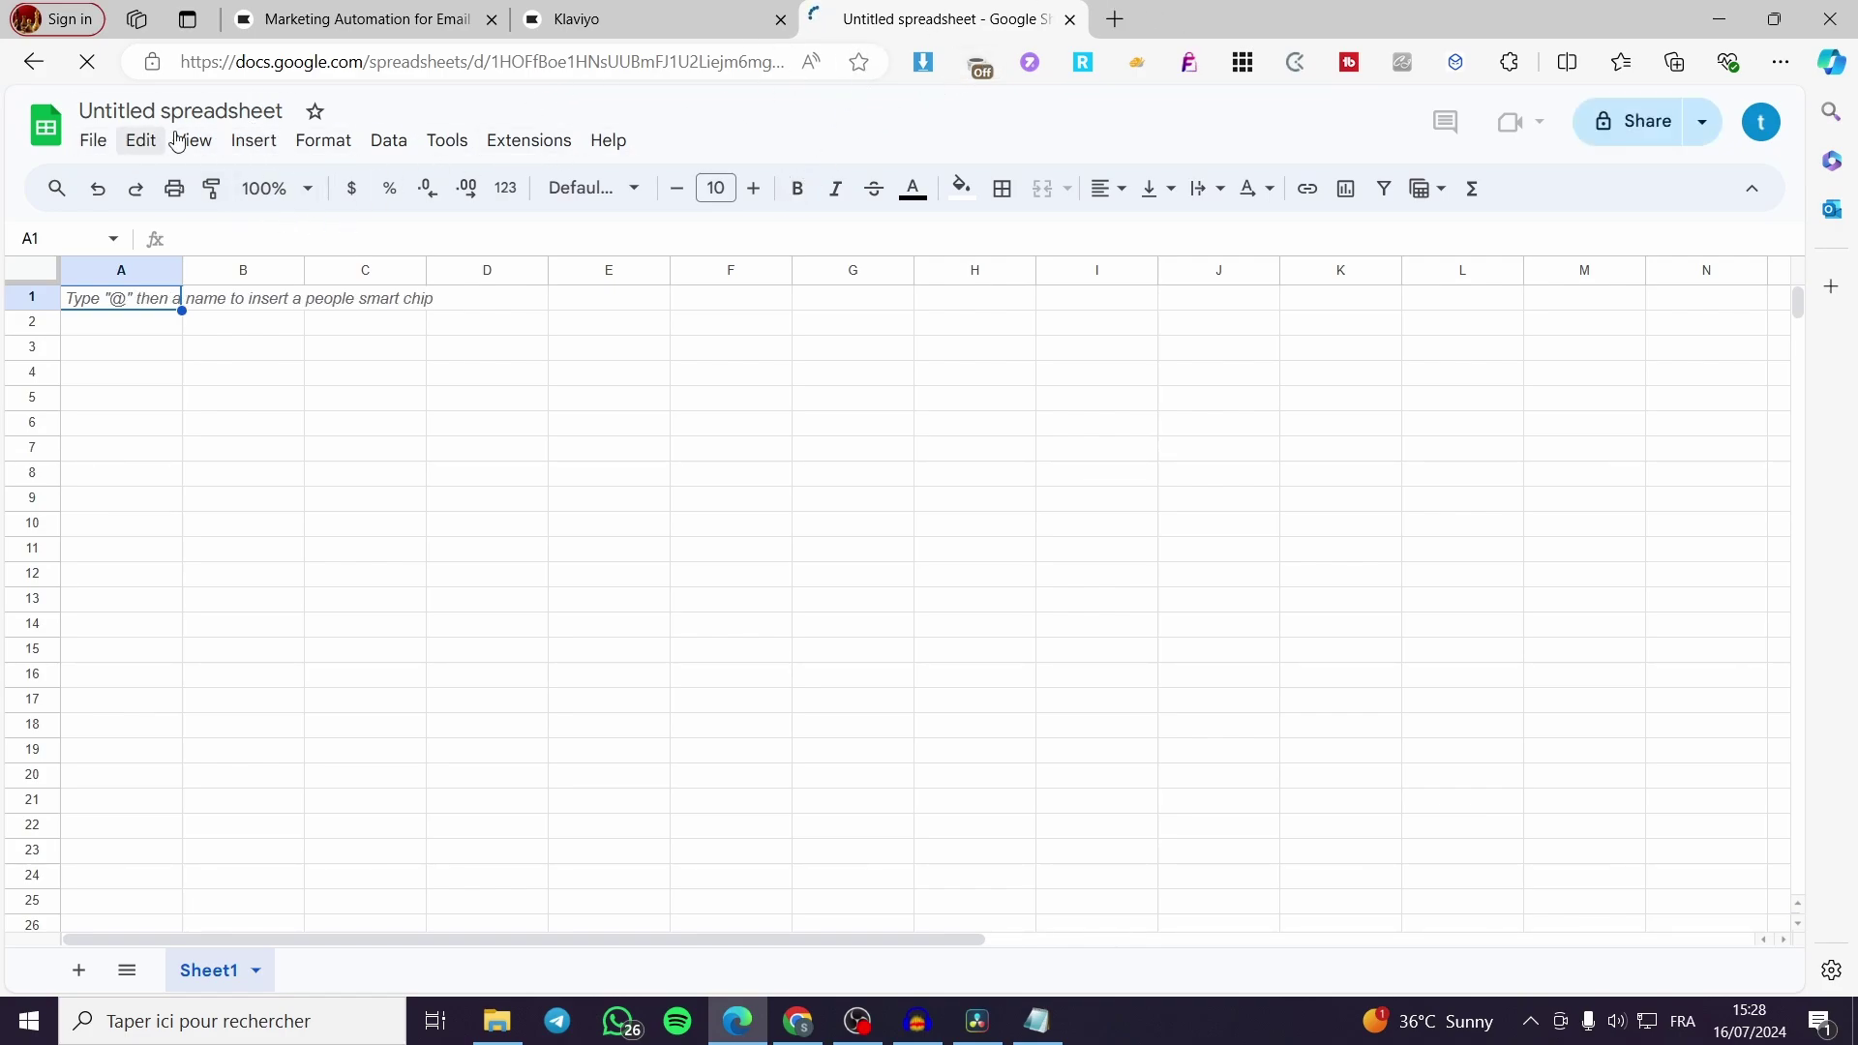
Enter the headers First Name, Last Name, Email and Phone number in A1:D1
{"action": "double_click", "coordinate": [118, 300]}
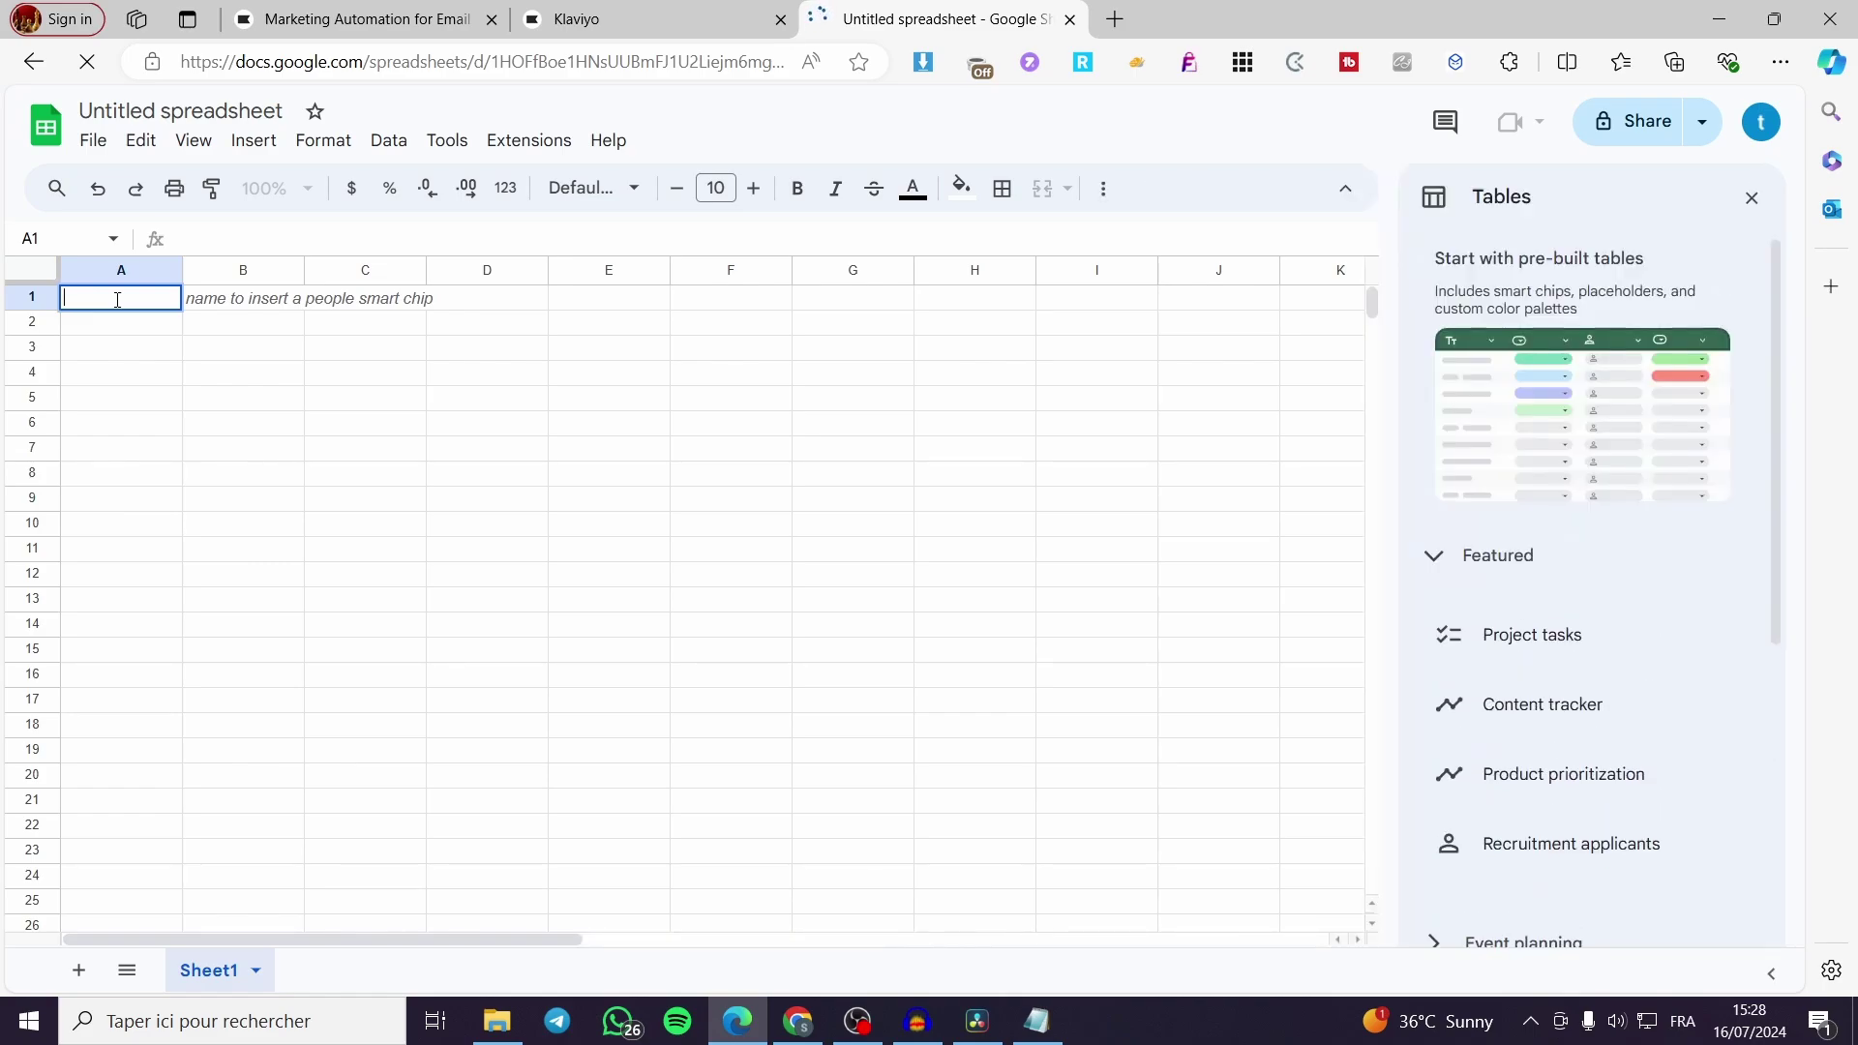
{"action": "type", "text": "Fir"}
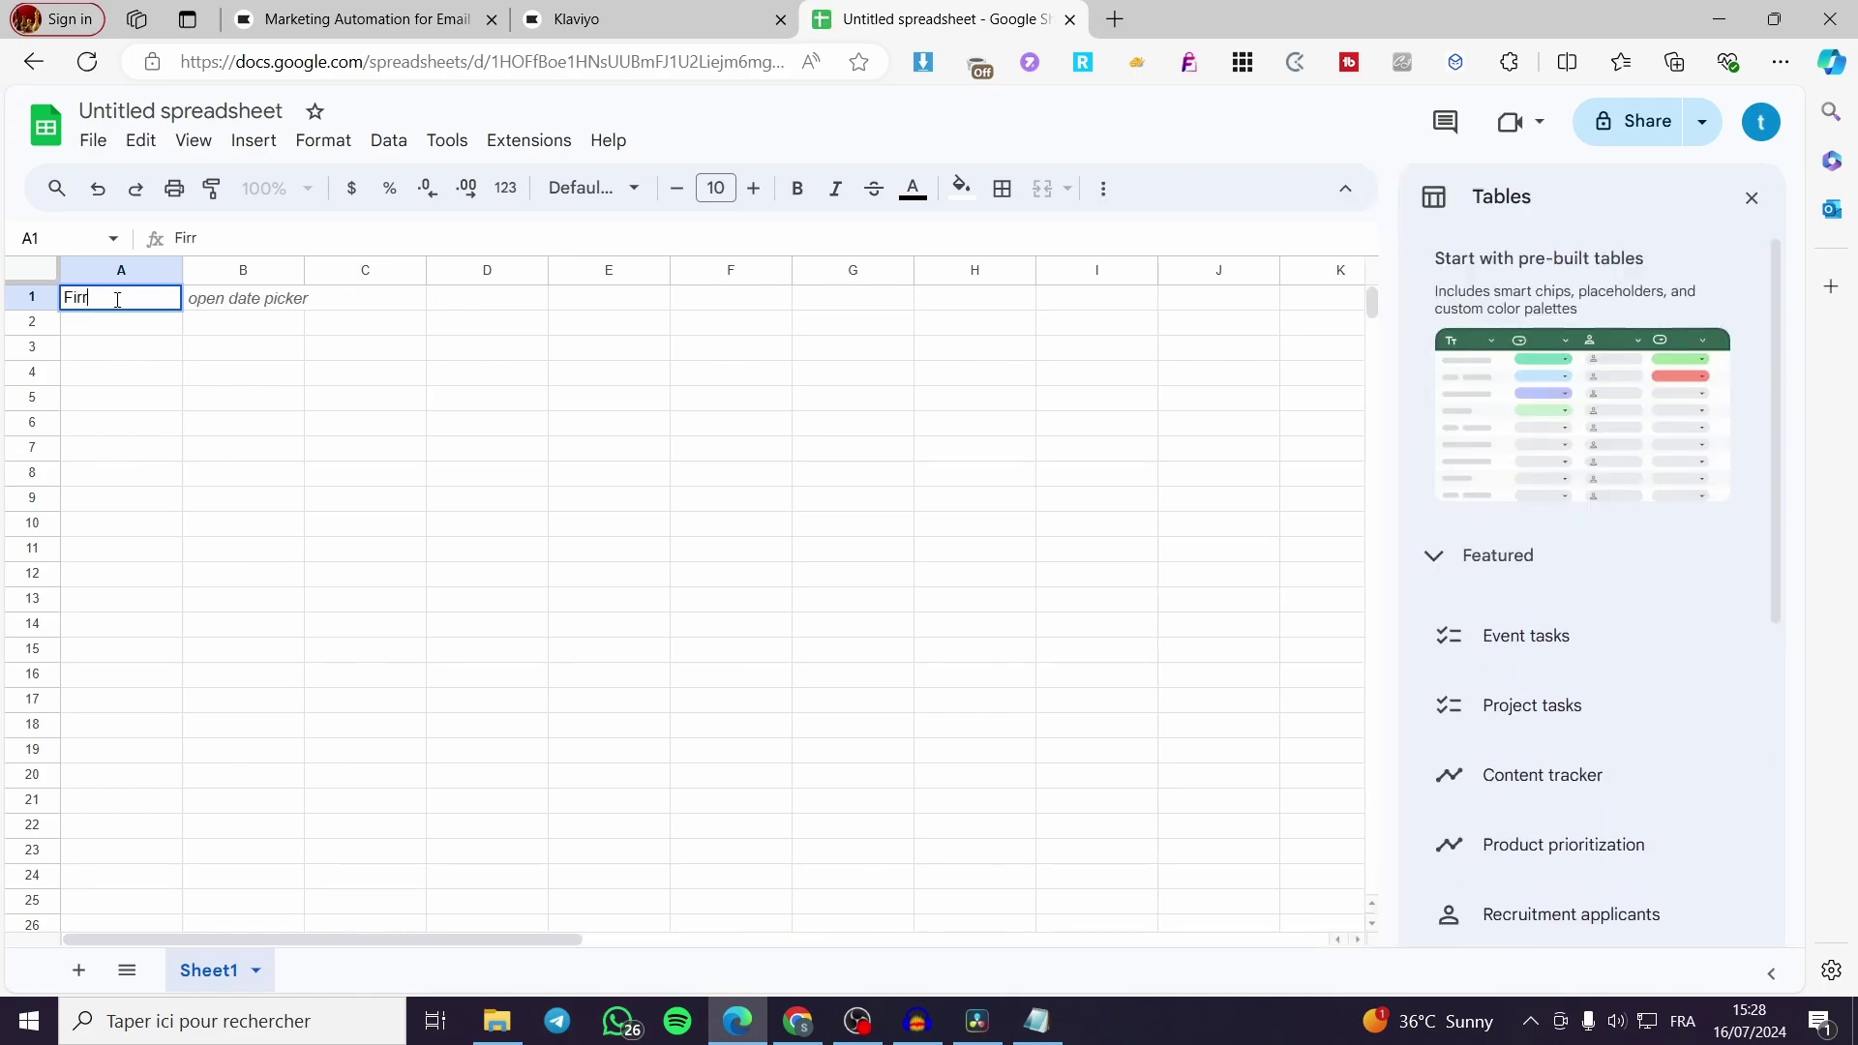
{"action": "type", "text": "st Name"}
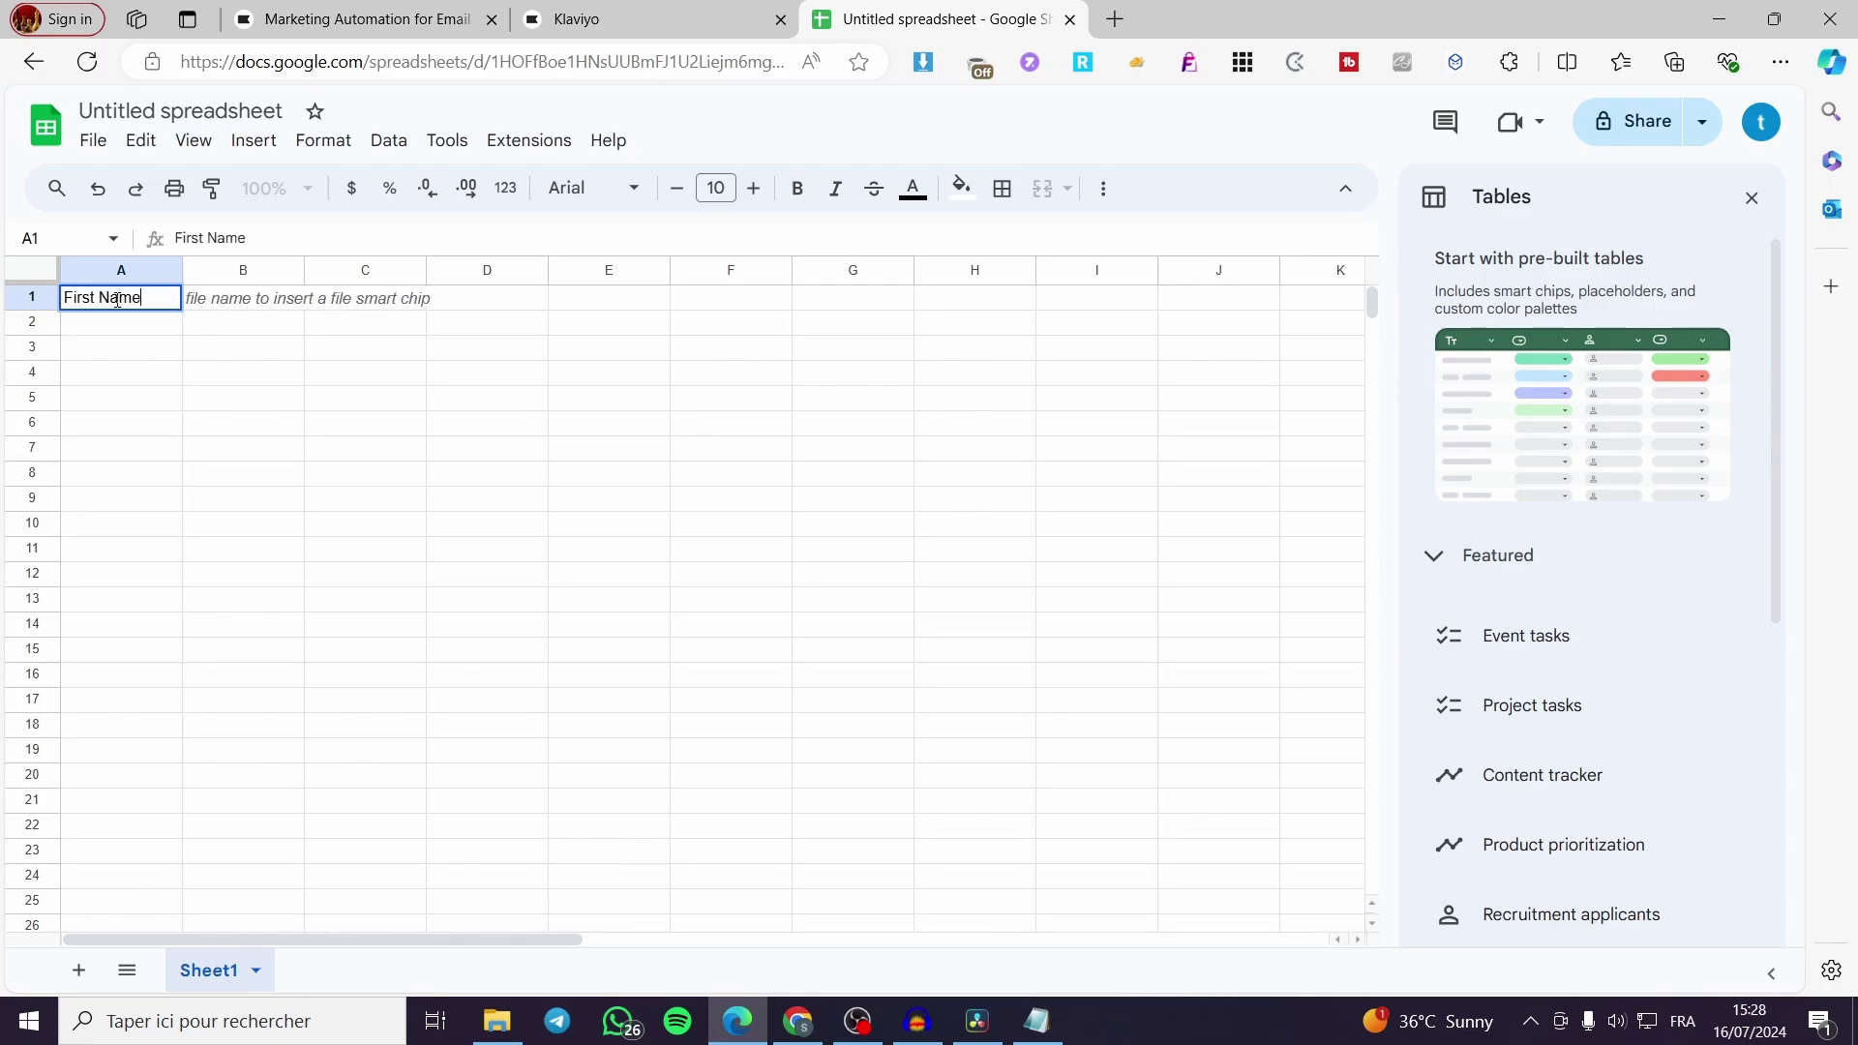
{"action": "left_click", "coordinate": [241, 305]}
{"action": "double_click", "coordinate": [241, 305]}
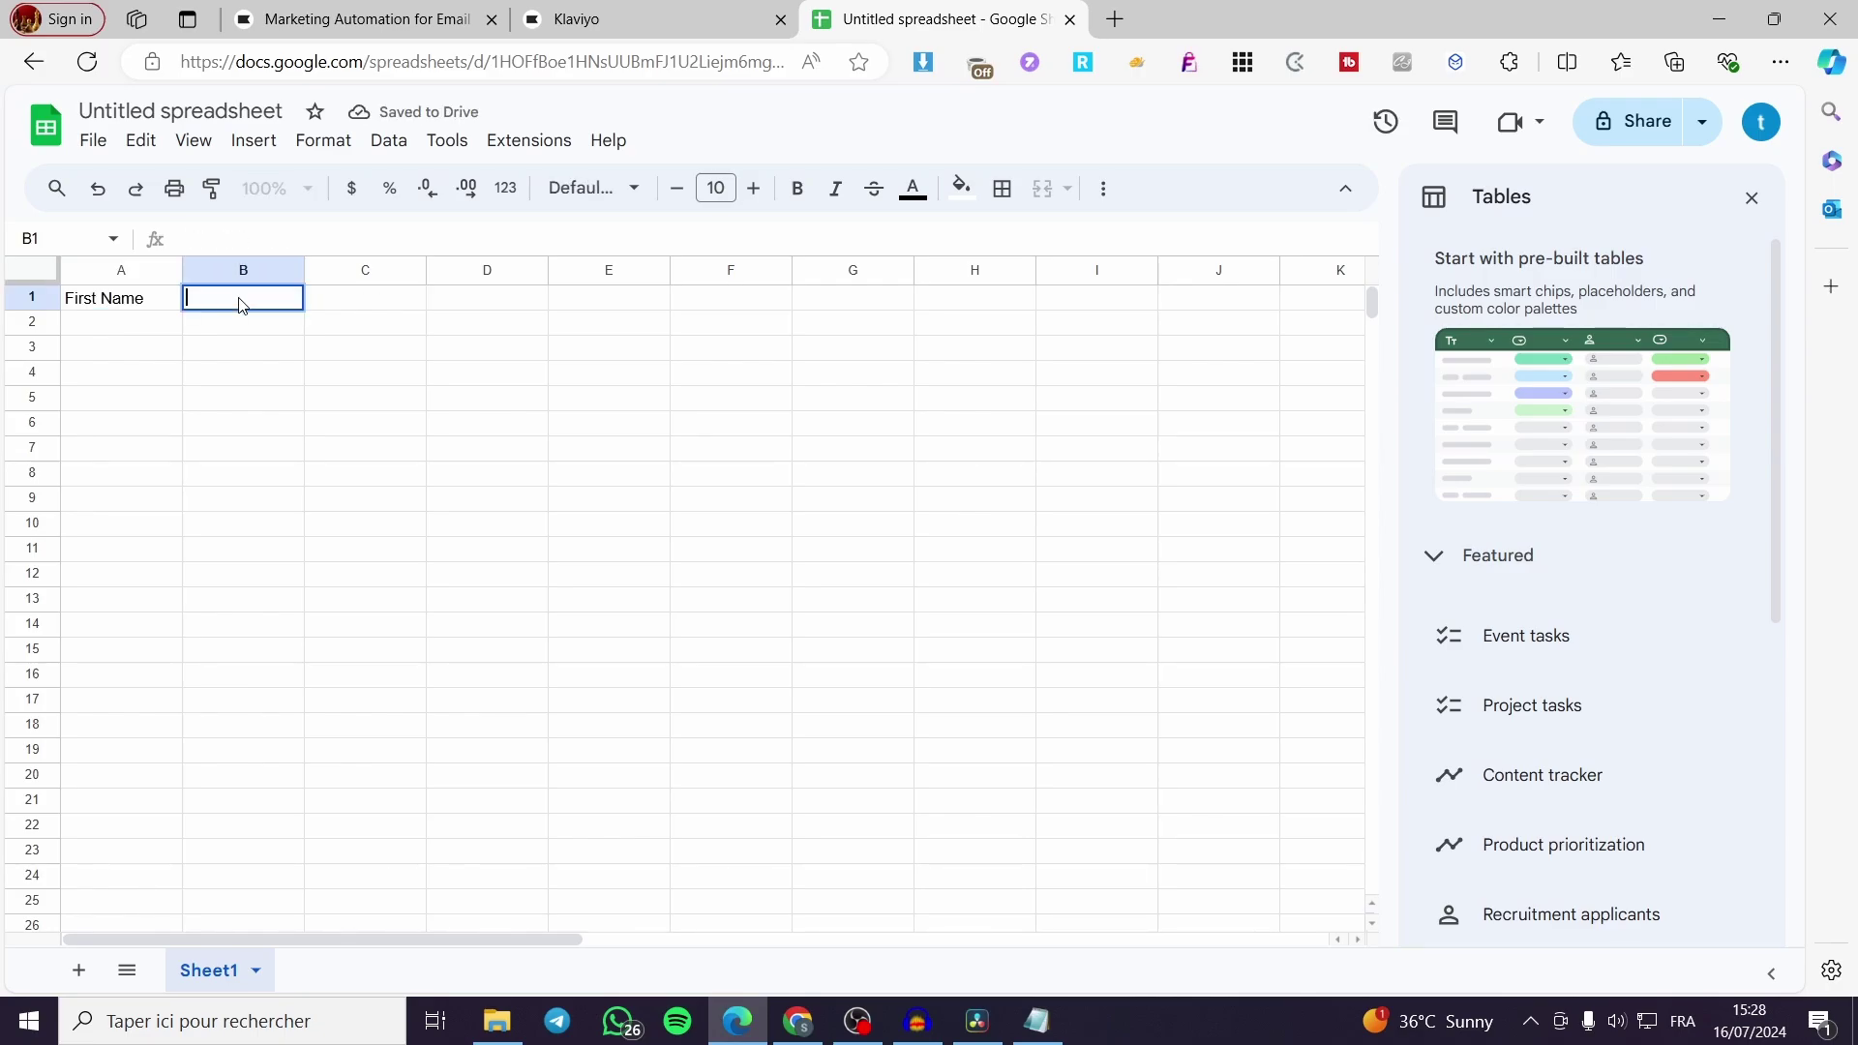
{"action": "type", "text": "Last n"}
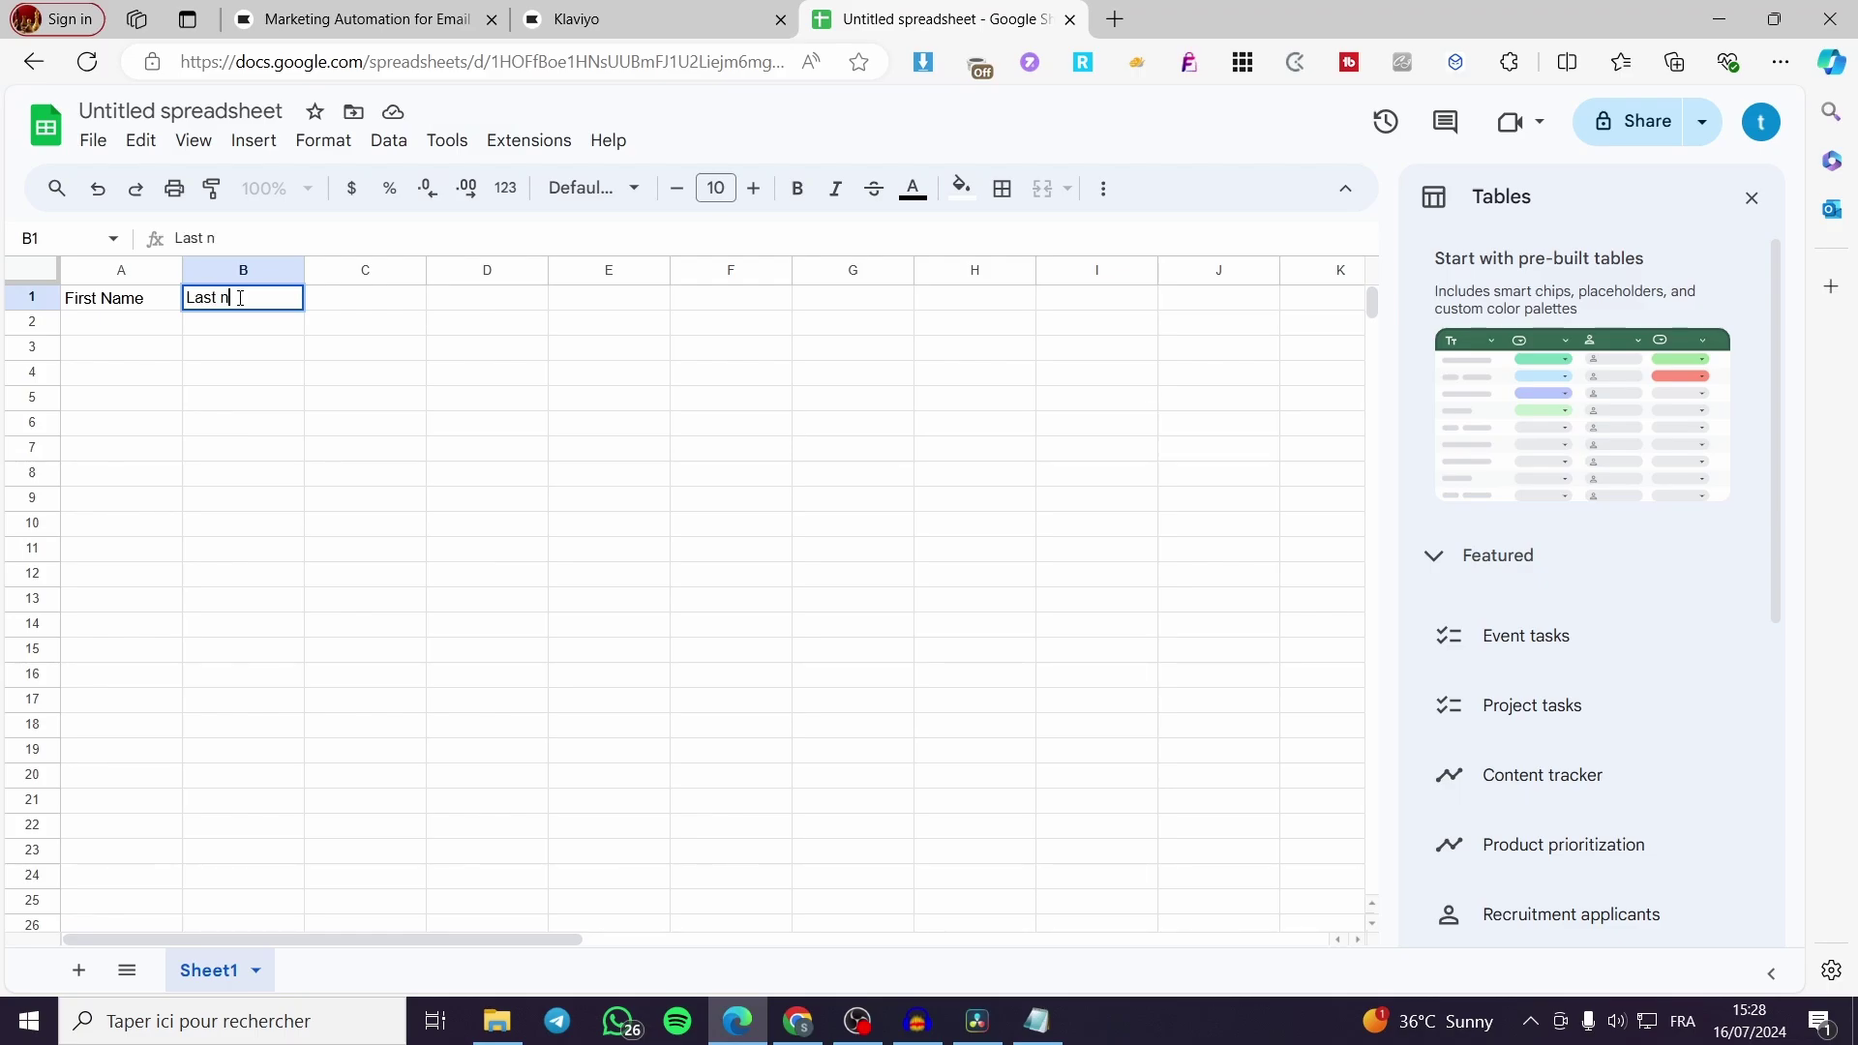
{"action": "key", "text": "BackSpace"}
{"action": "type", "text": "Name"}
{"action": "double_click", "coordinate": [378, 299]}
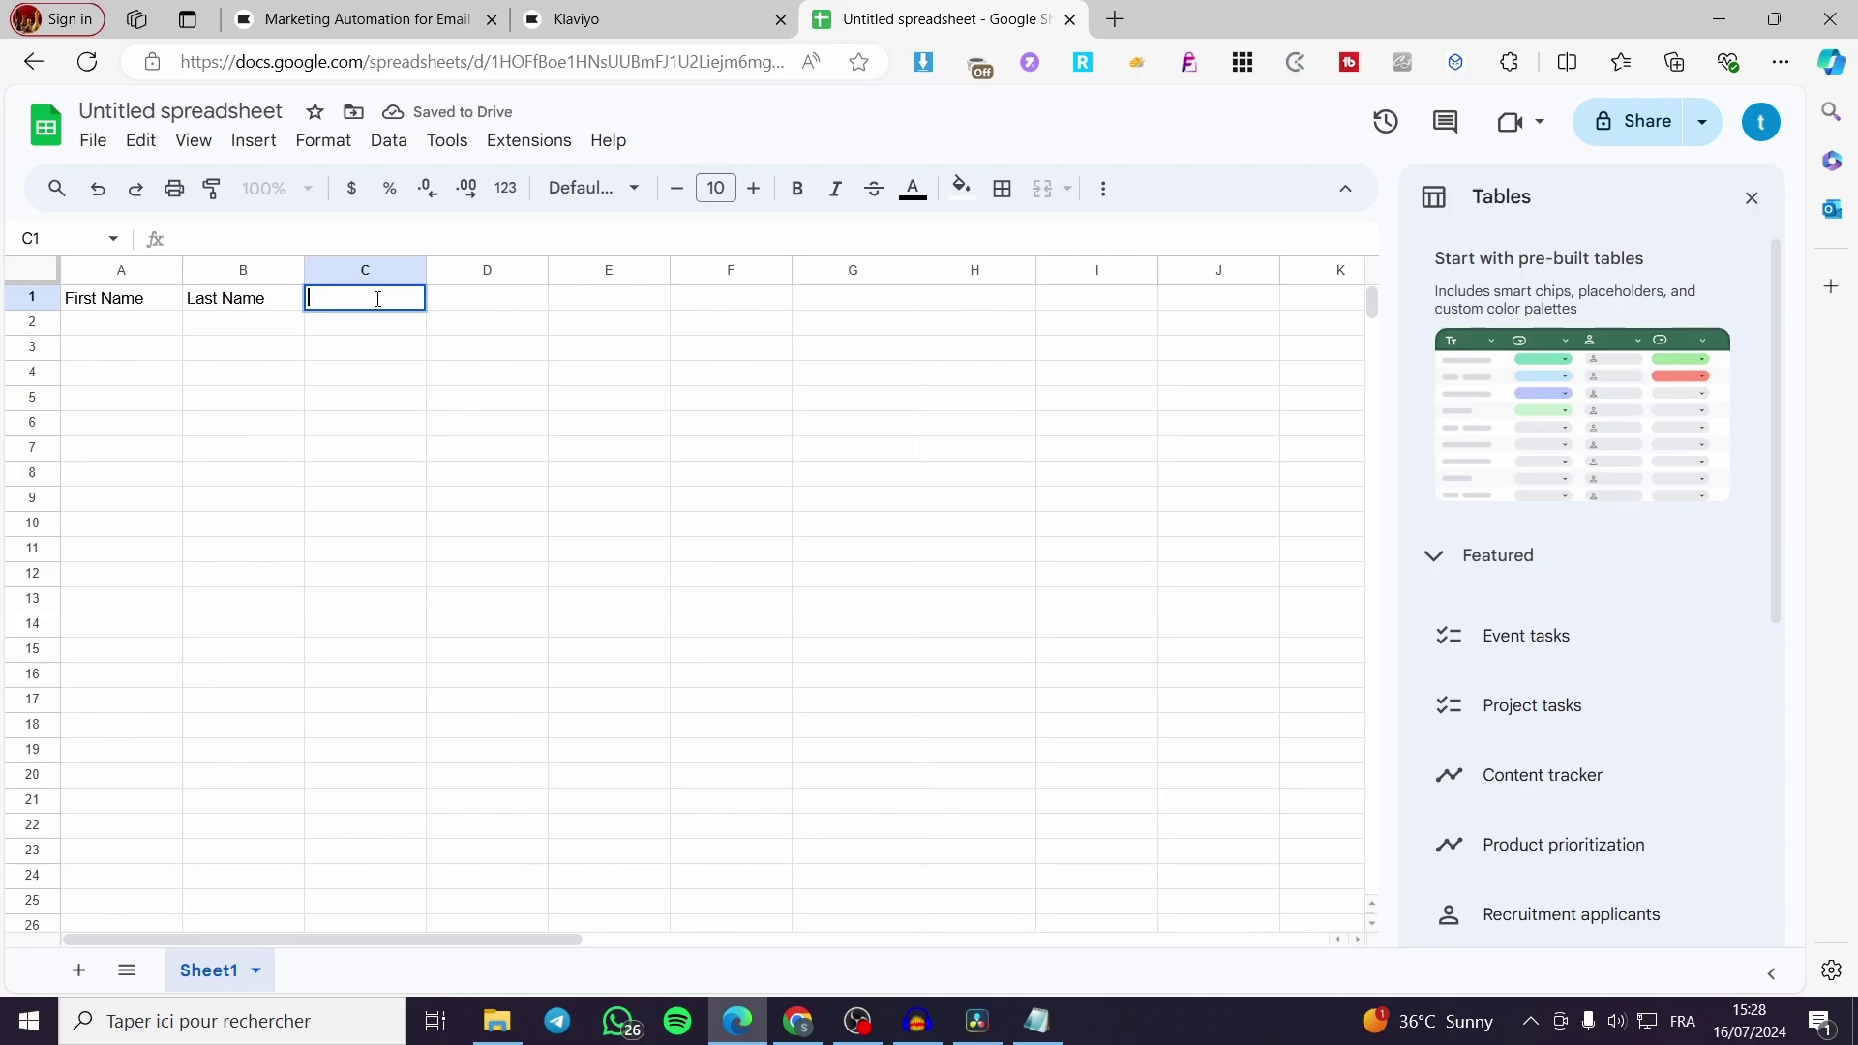
{"action": "type", "text": "Email"}
{"action": "double_click", "coordinate": [462, 301]}
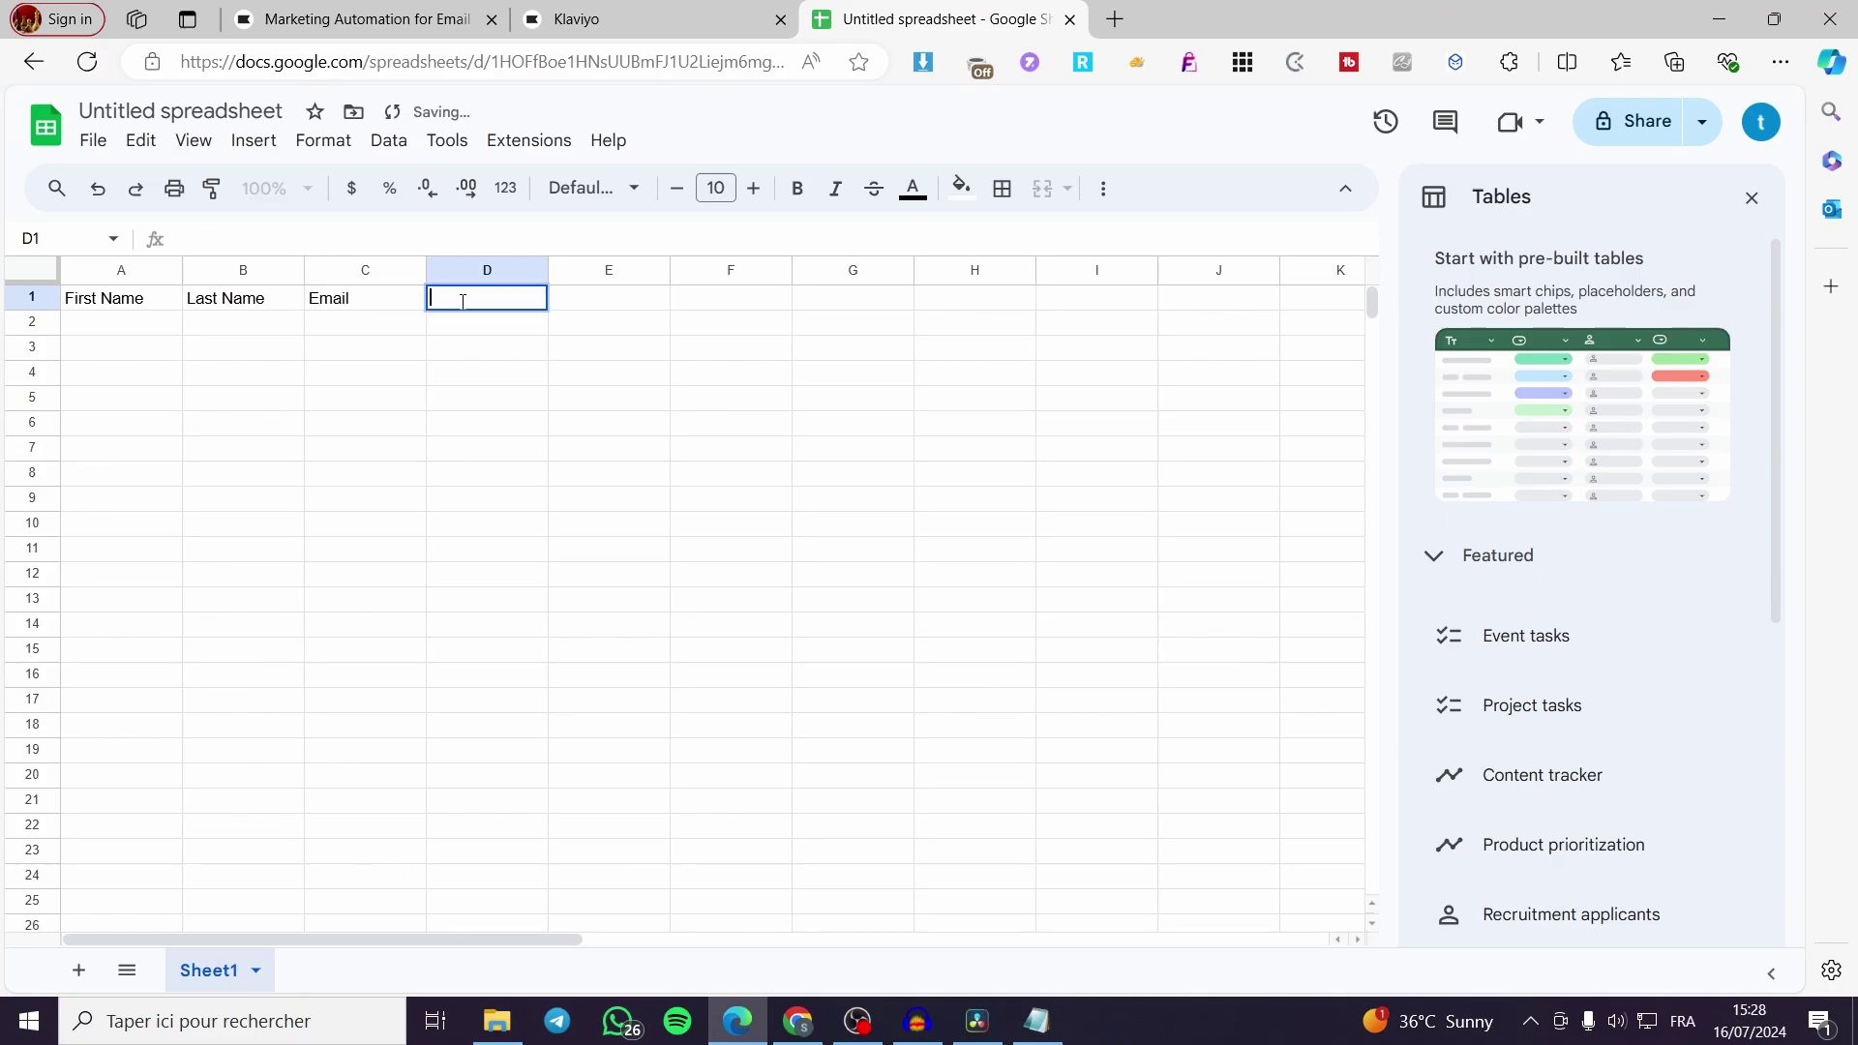
{"action": "type", "text": "Phone num"}
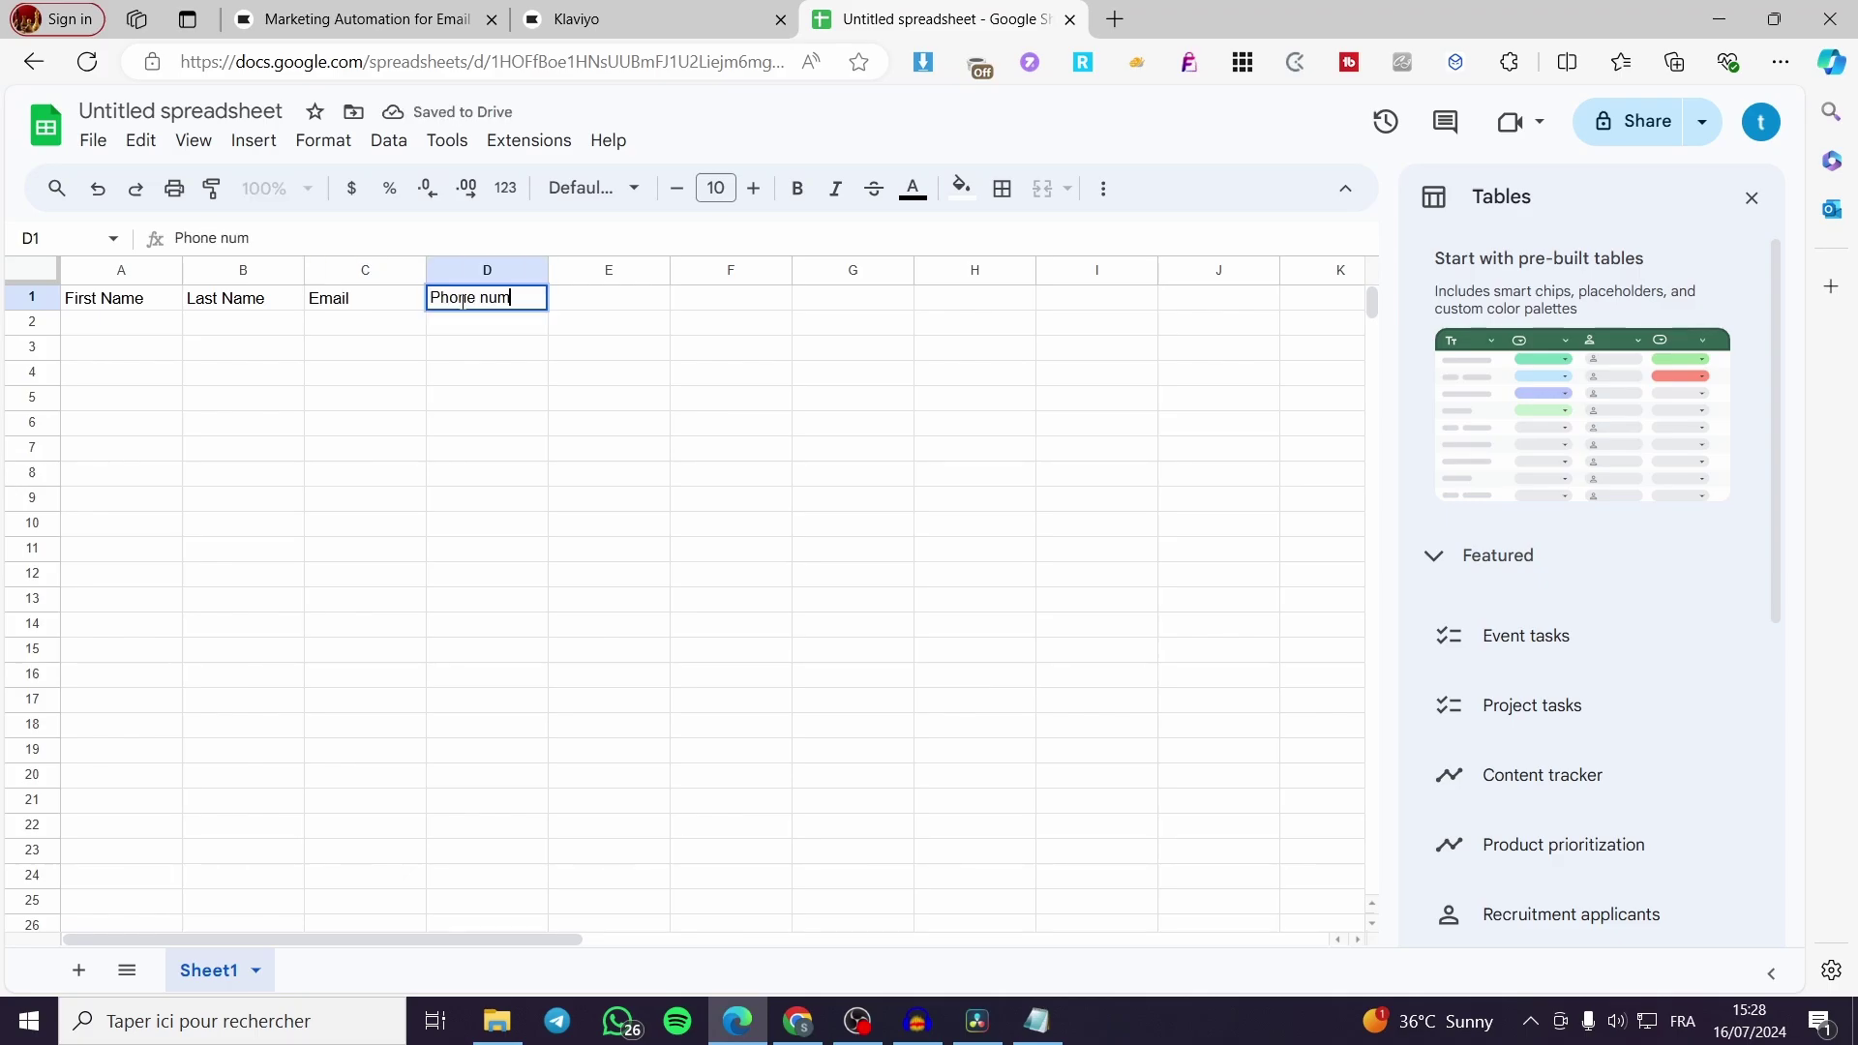
{"action": "type", "text": "ber"}
{"action": "left_click", "coordinate": [154, 324]}
Change the C1 header to 'Email Address' to match Klaviyo's field names
{"action": "left_click", "coordinate": [682, 20]}
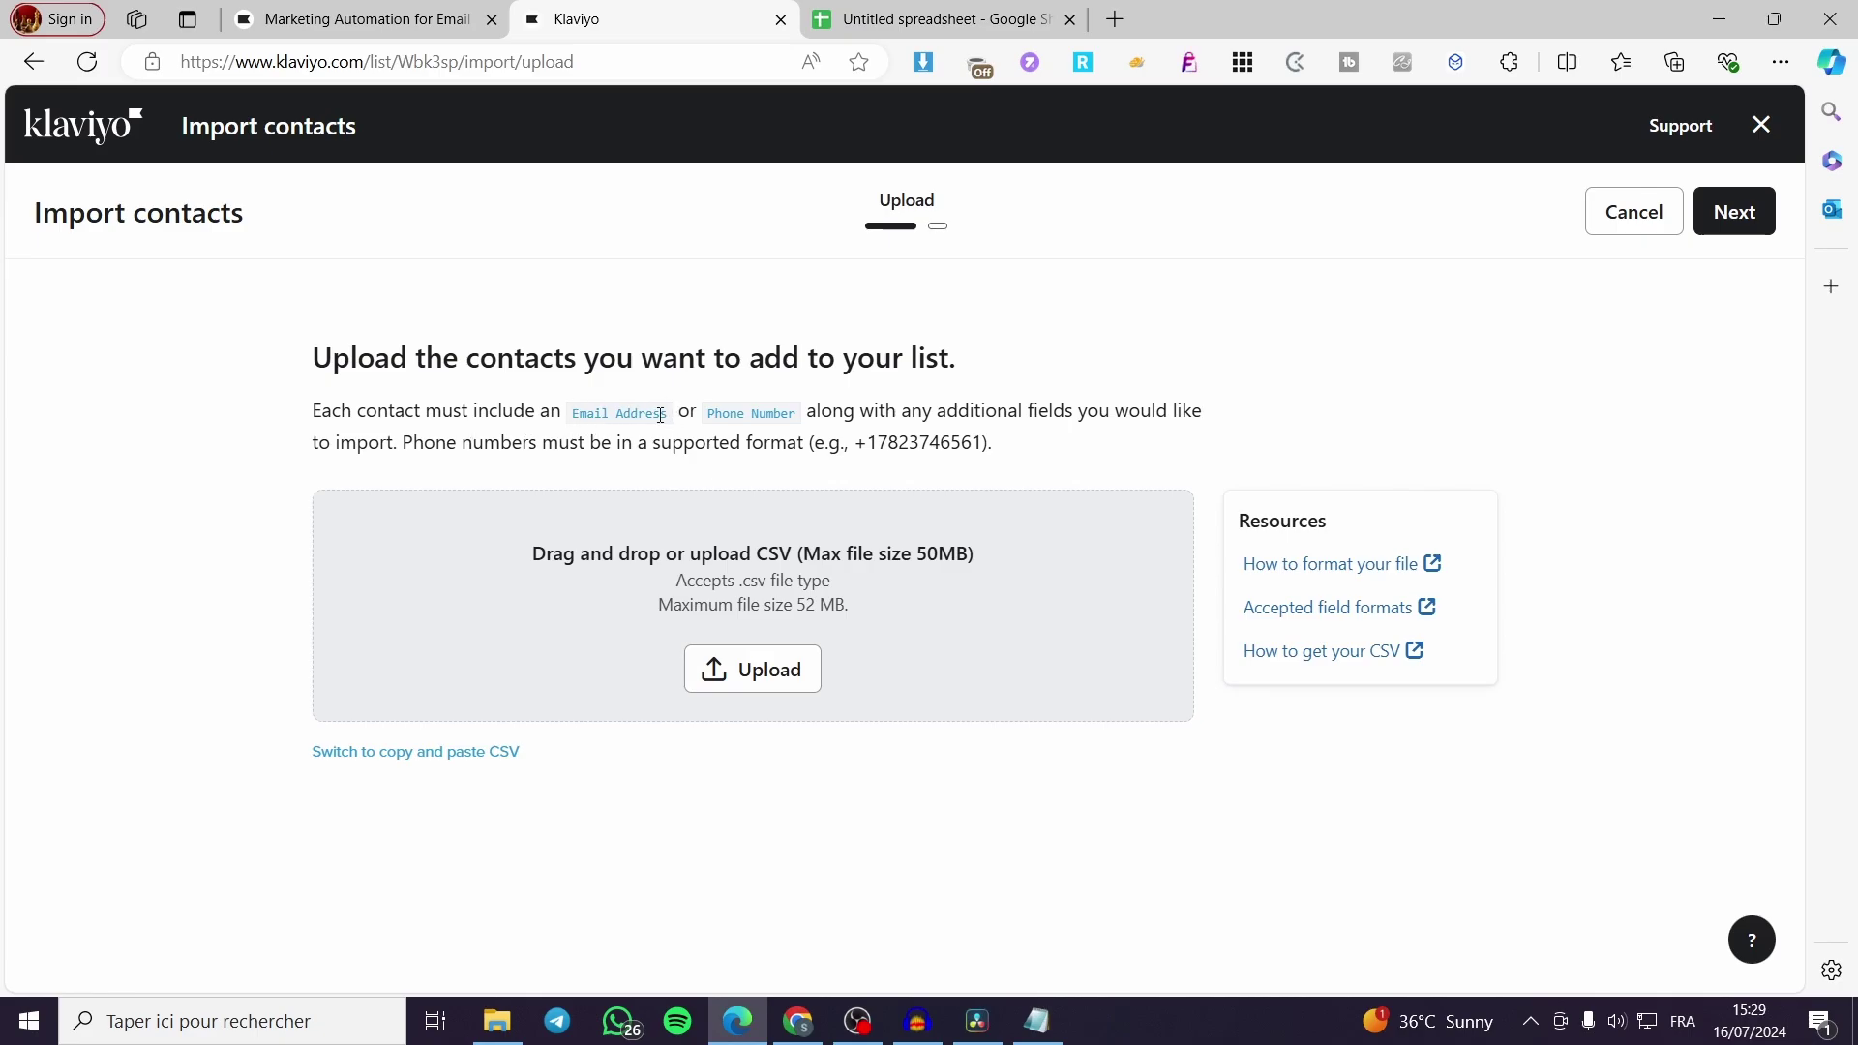
{"action": "left_click", "coordinate": [971, 9]}
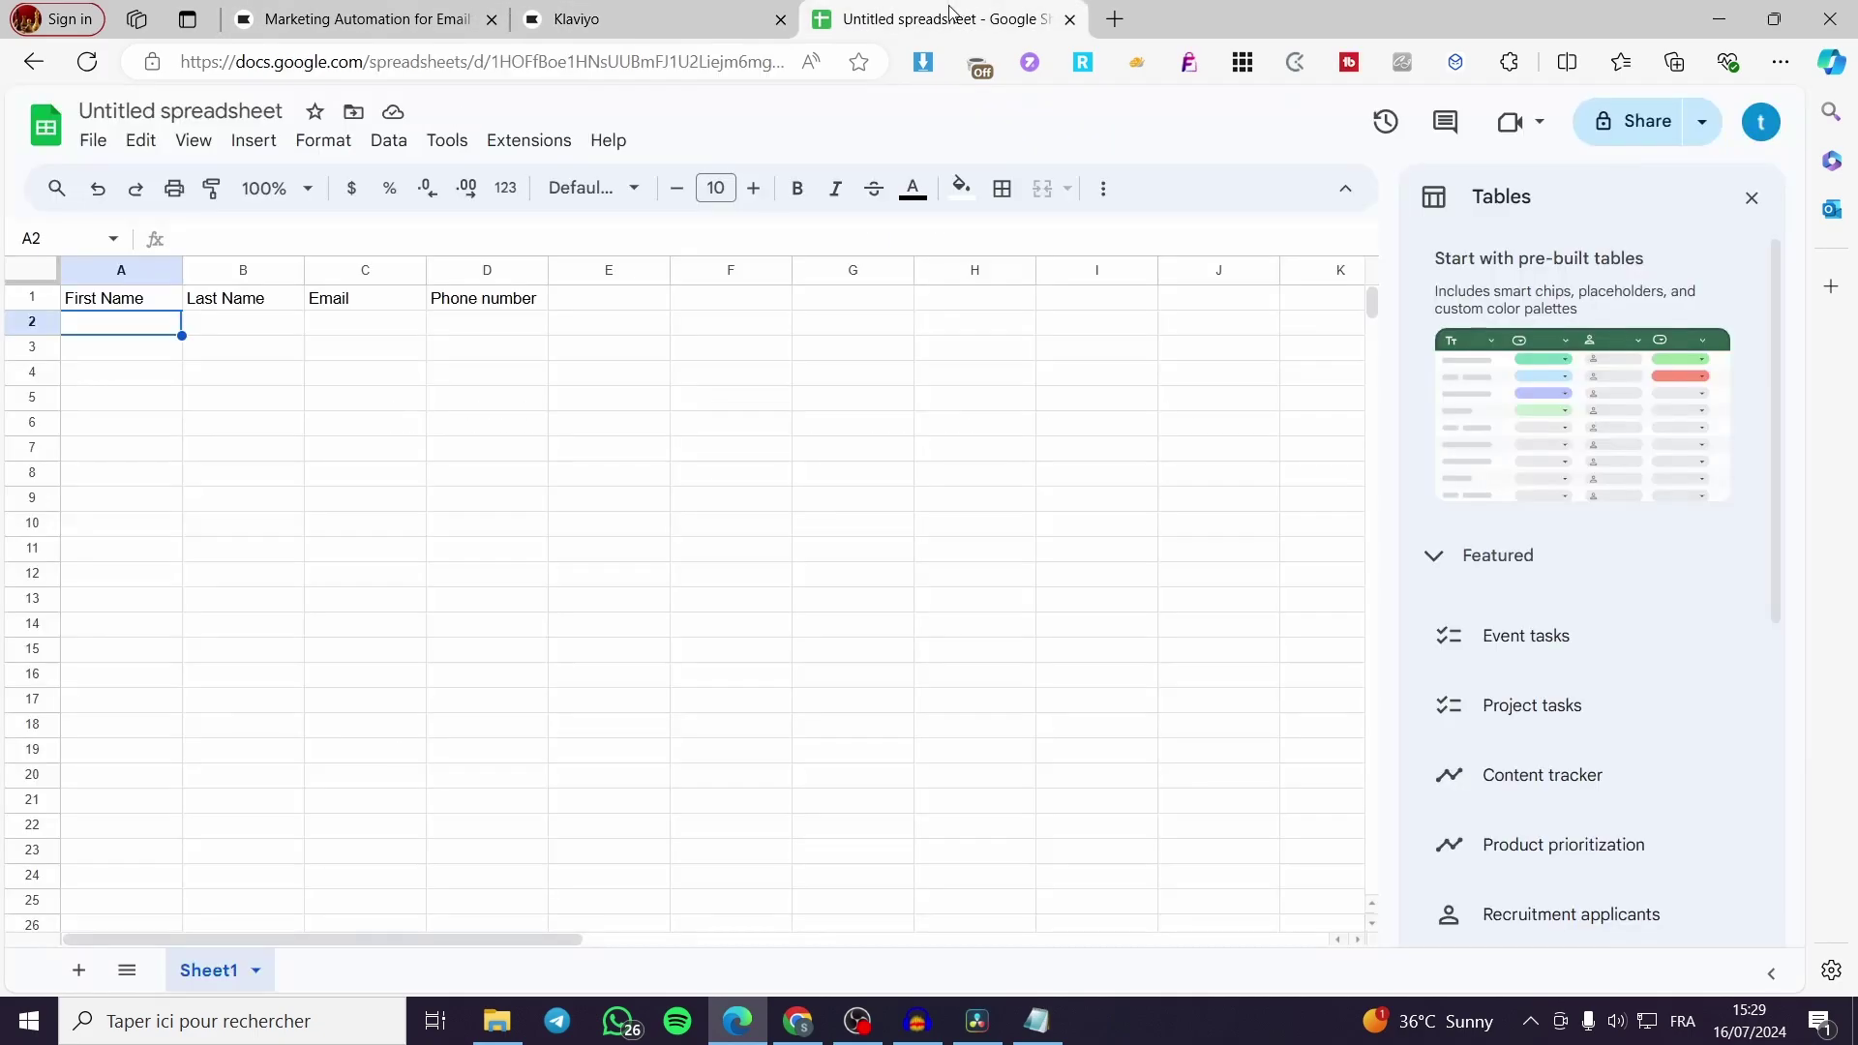
{"action": "double_click", "coordinate": [372, 298]}
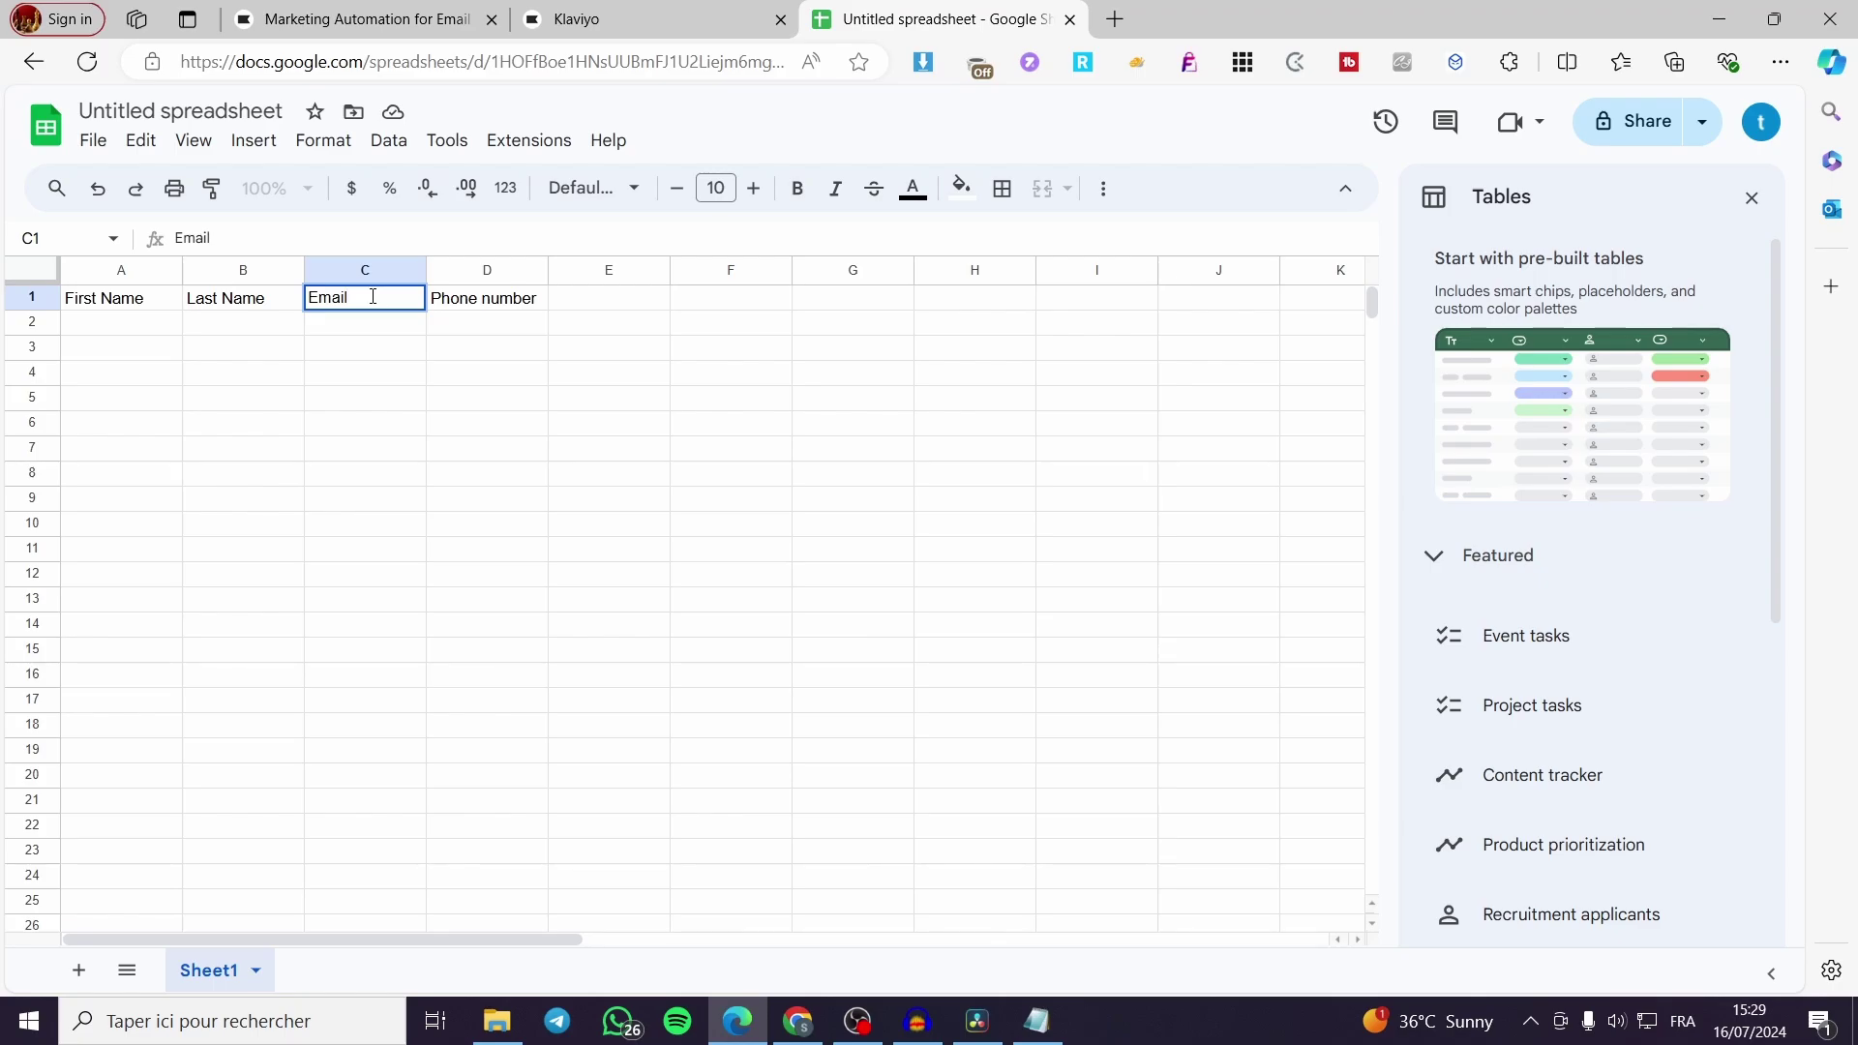
{"action": "type", "text": "adress"}
{"action": "left_click", "coordinate": [569, 12]}
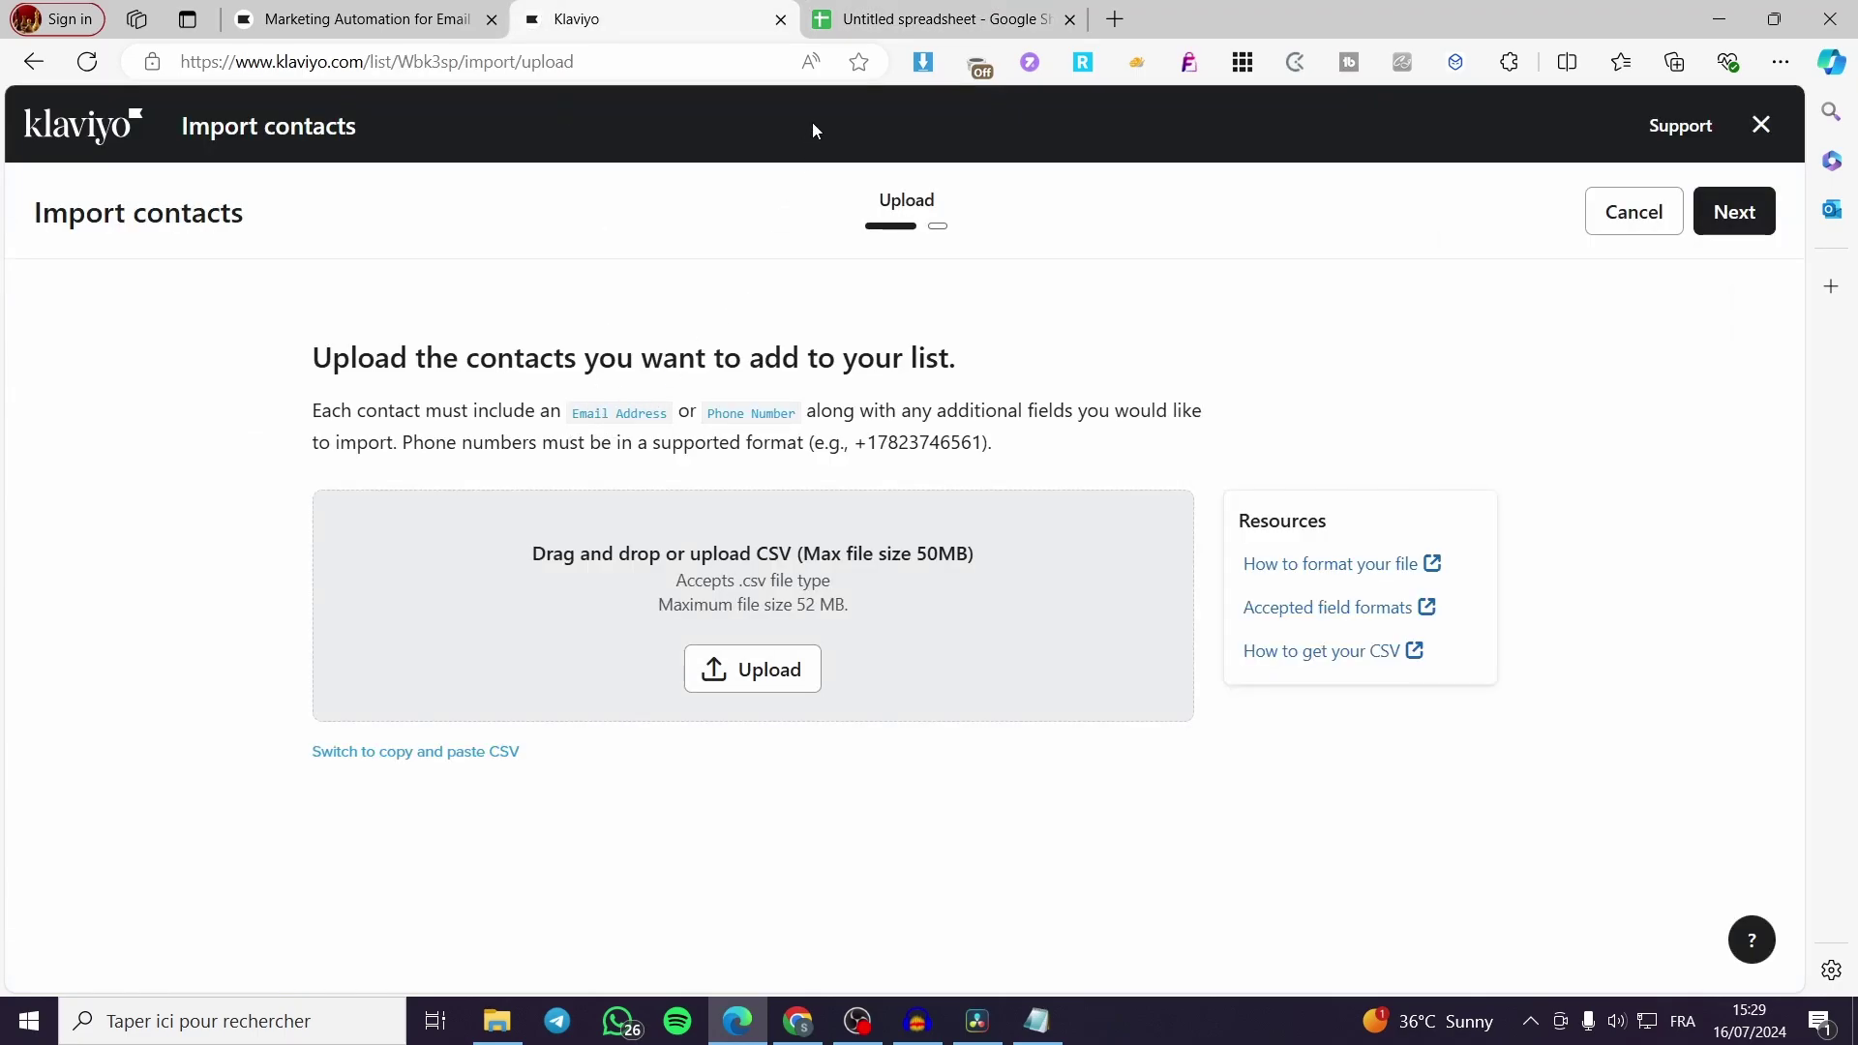
{"action": "left_click", "coordinate": [895, 12]}
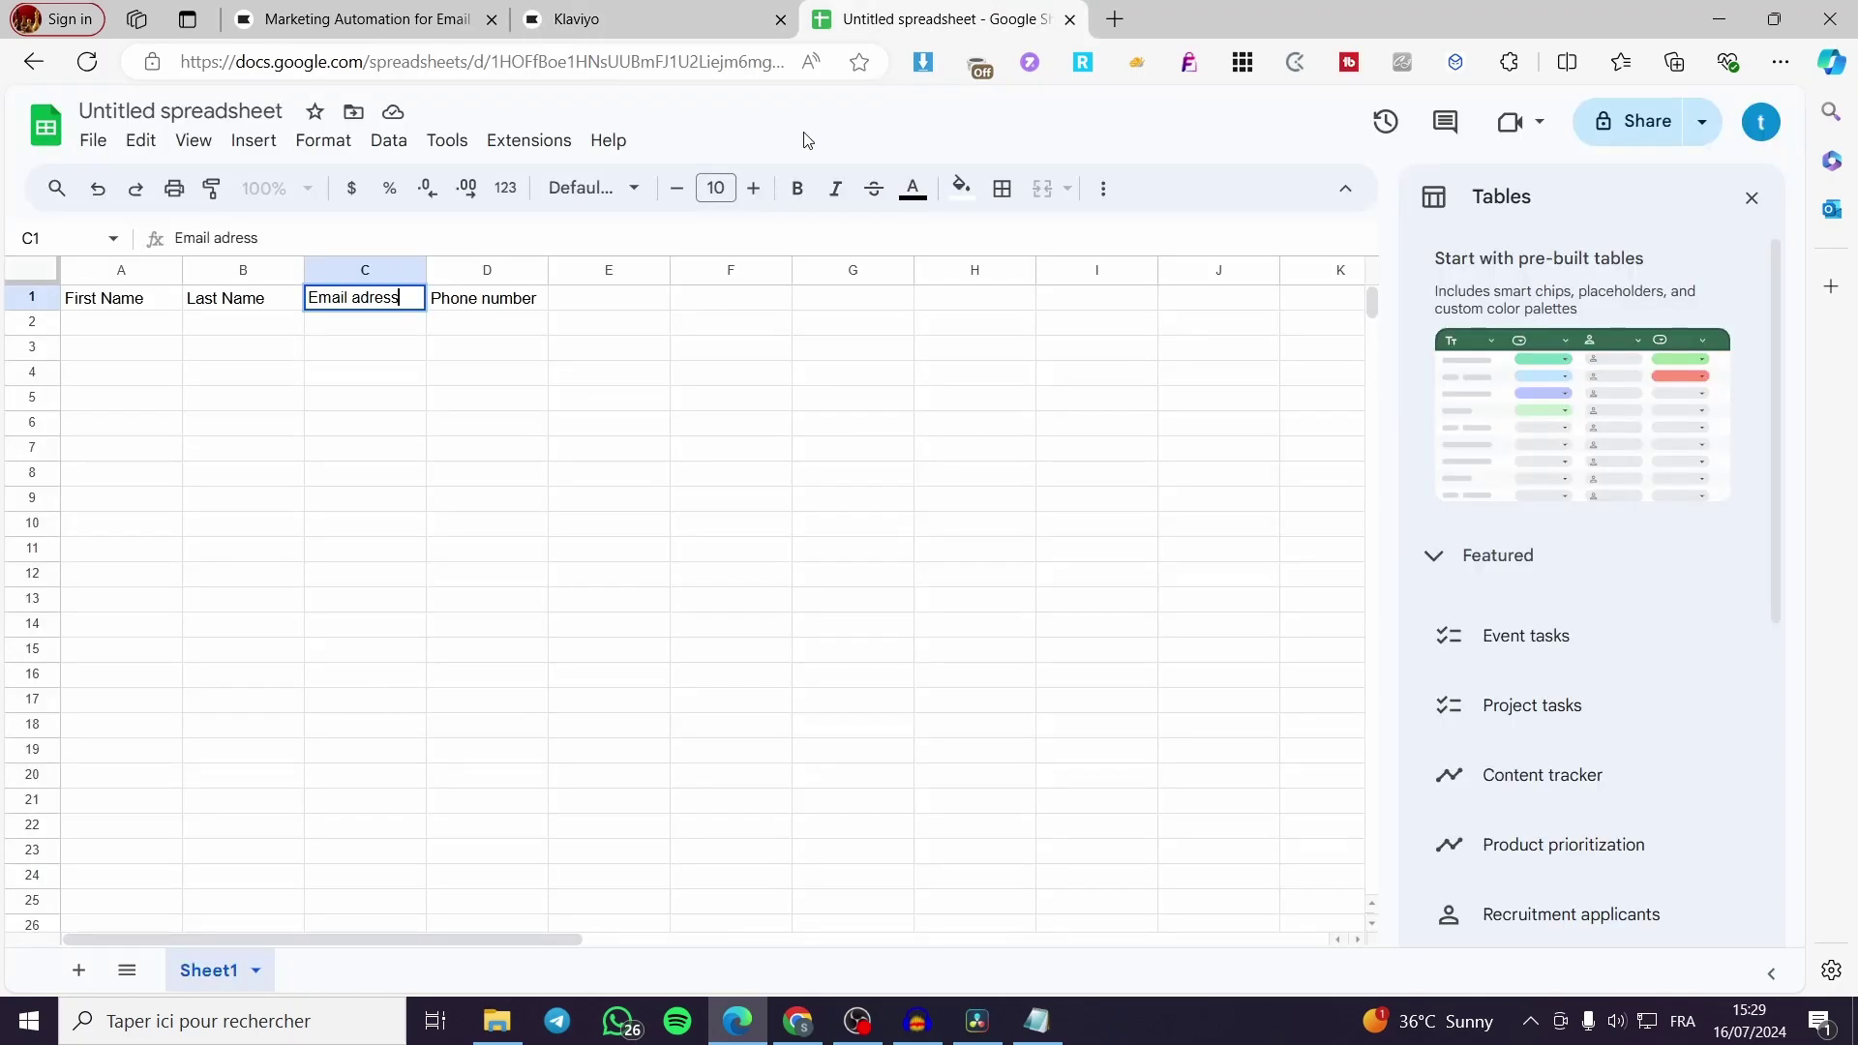
{"action": "double_click", "coordinate": [356, 299]}
{"action": "key", "text": "BackSpace"}
{"action": "type", "text": "A"}
{"action": "left_click", "coordinate": [624, 12]}
{"action": "left_click", "coordinate": [916, 12]}
{"action": "type", "text": "d"}
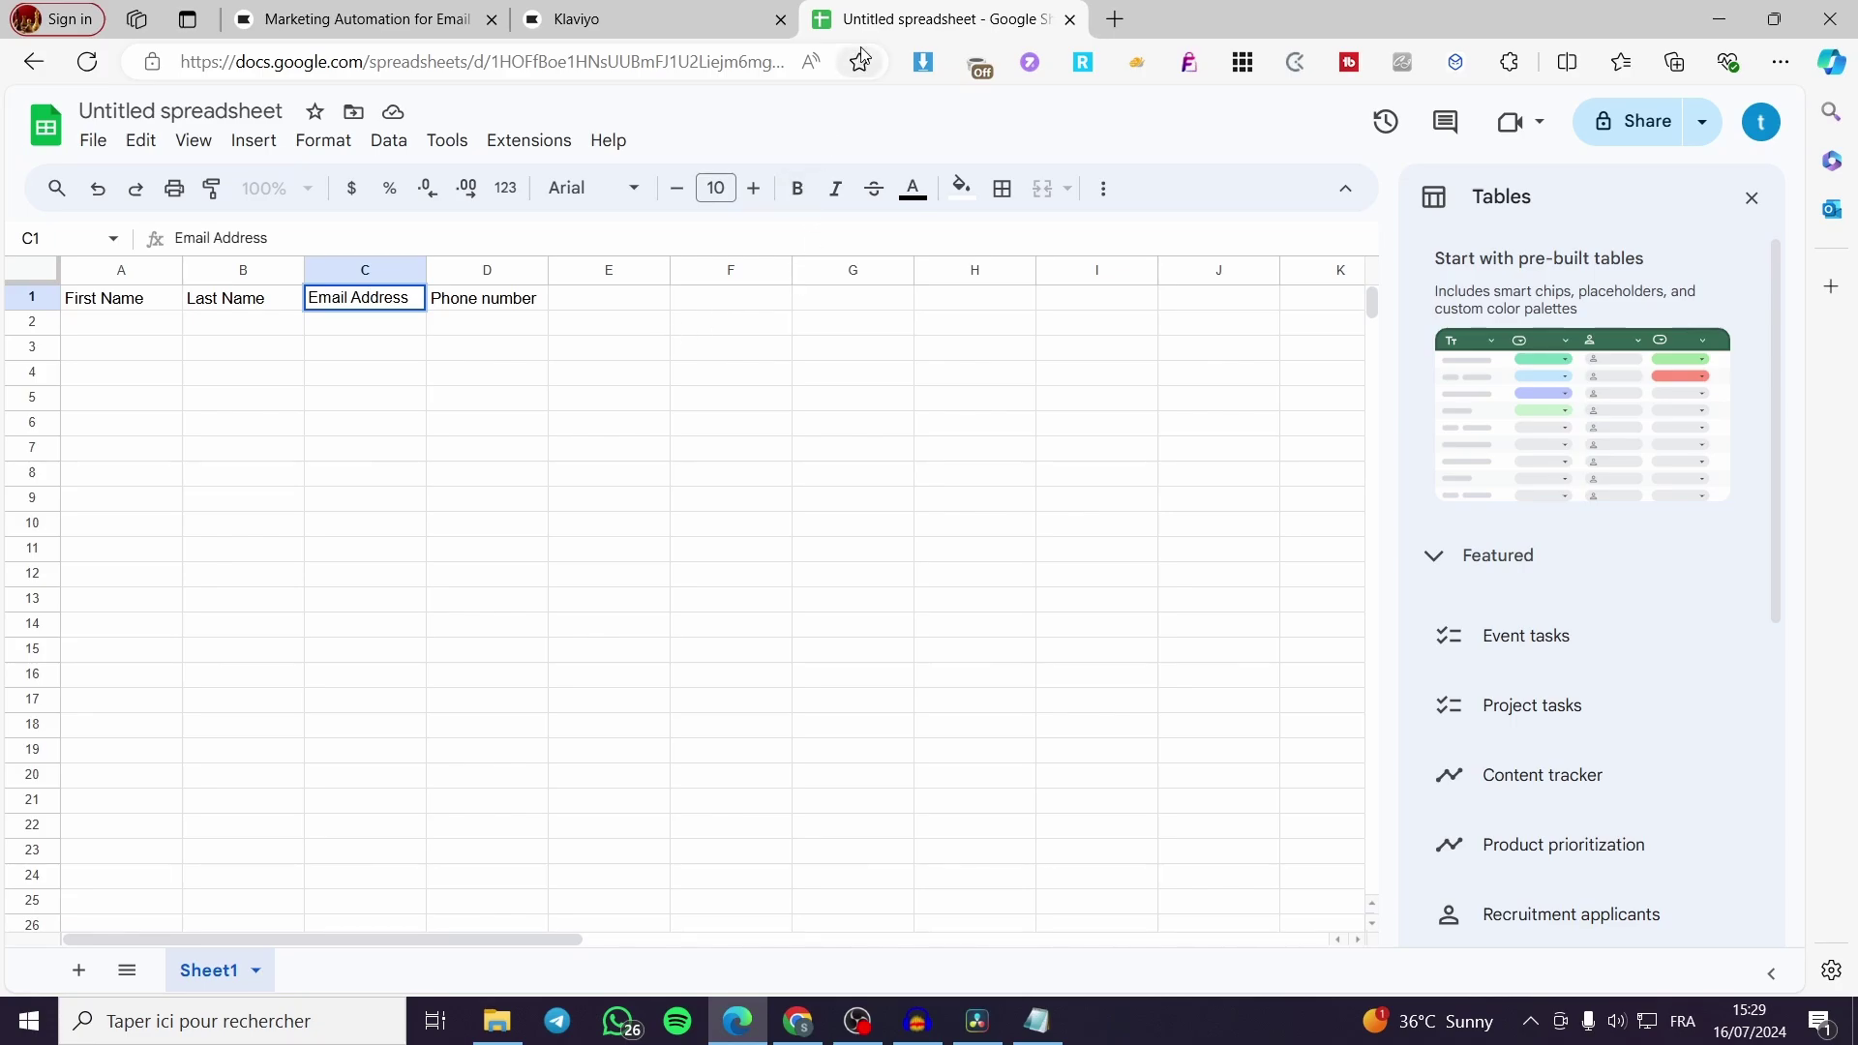
{"action": "left_click", "coordinate": [593, 13]}
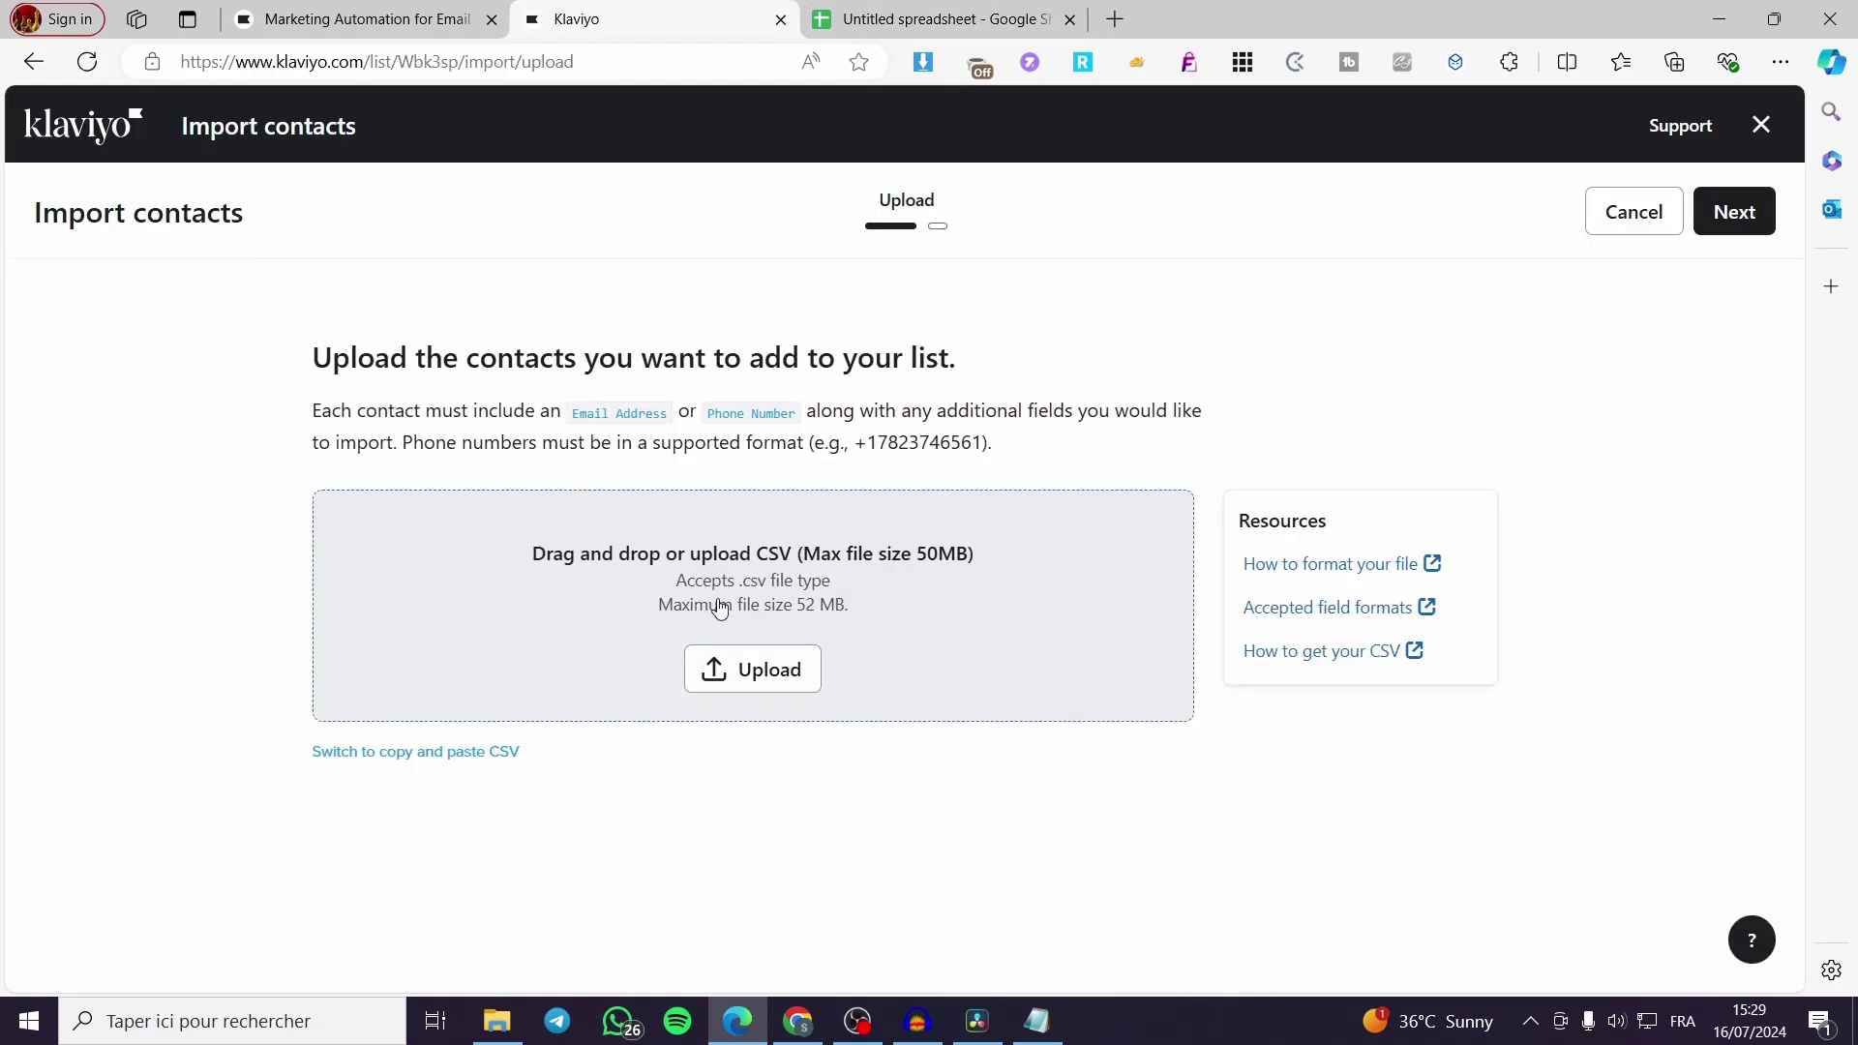
{"action": "left_click", "coordinate": [994, 8]}
Capitalise the D1 header to 'Phone Number' and return to Klaviyo's import page
{"action": "left_click", "coordinate": [489, 298]}
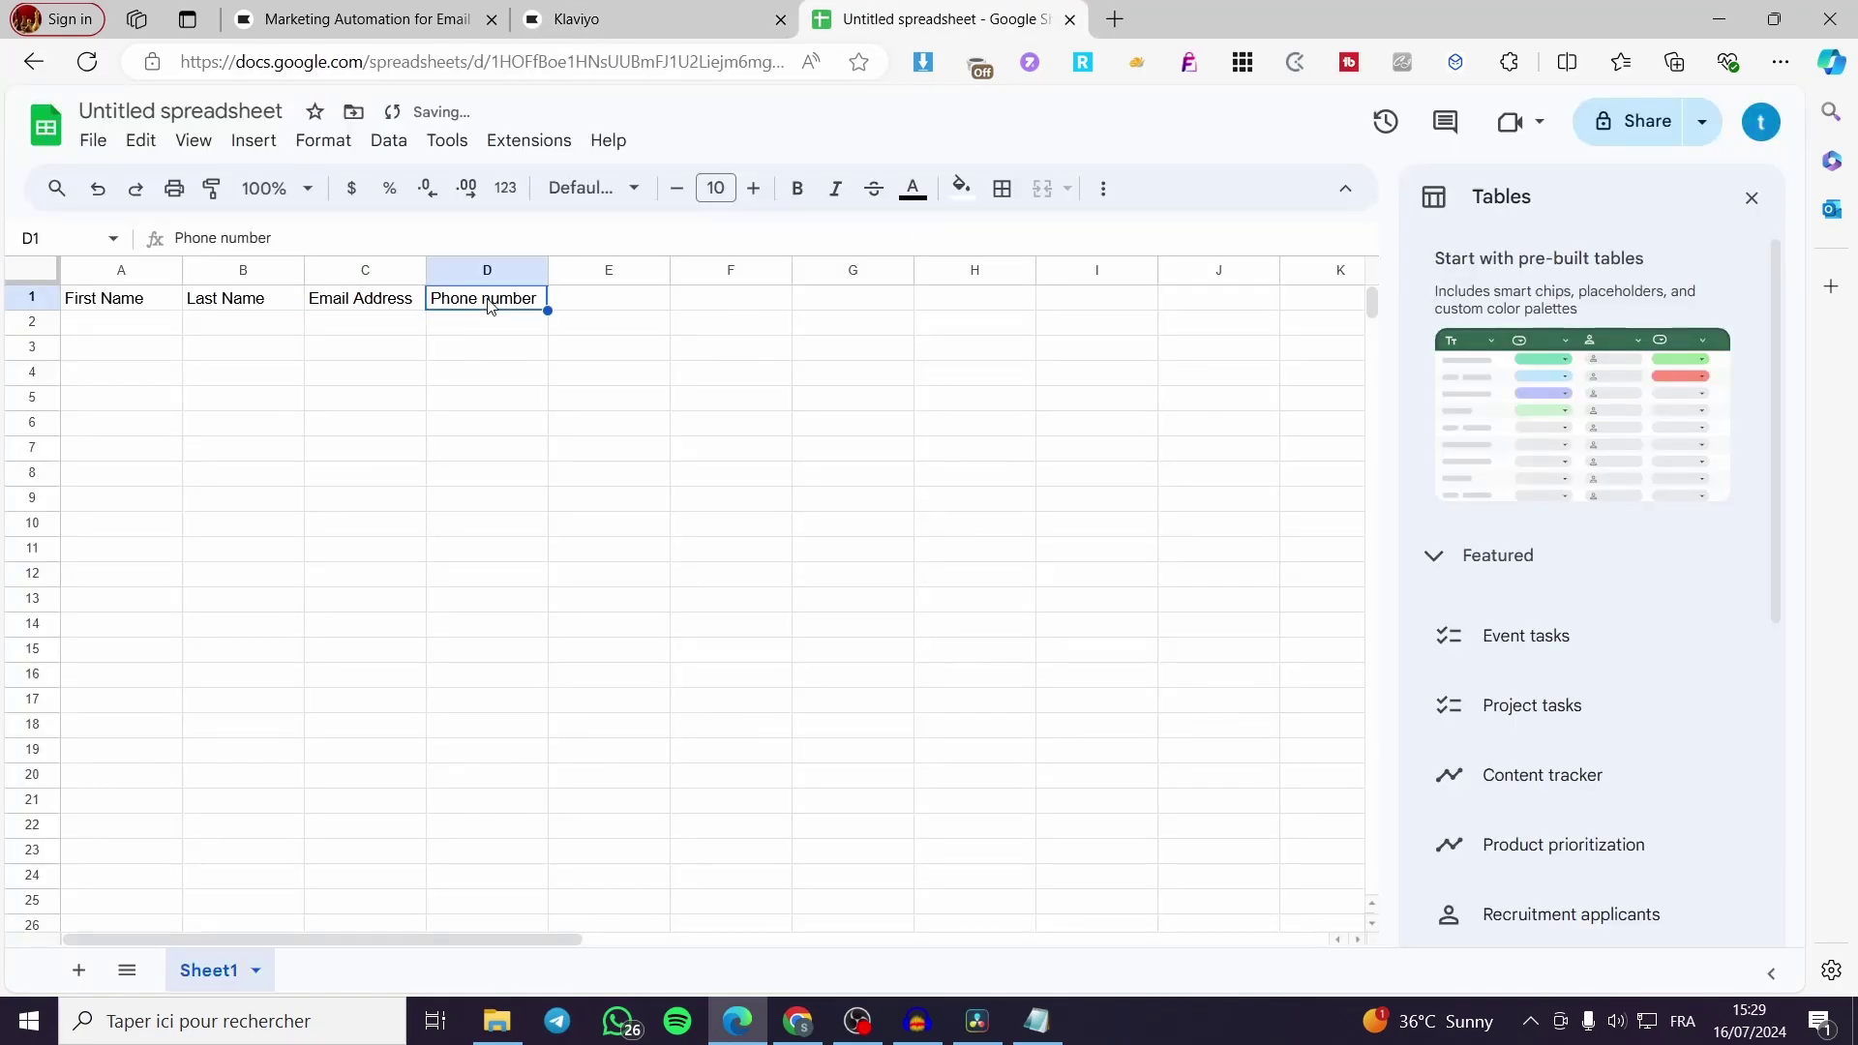
{"action": "double_click", "coordinate": [489, 298]}
{"action": "key", "text": "ctrl+a"}
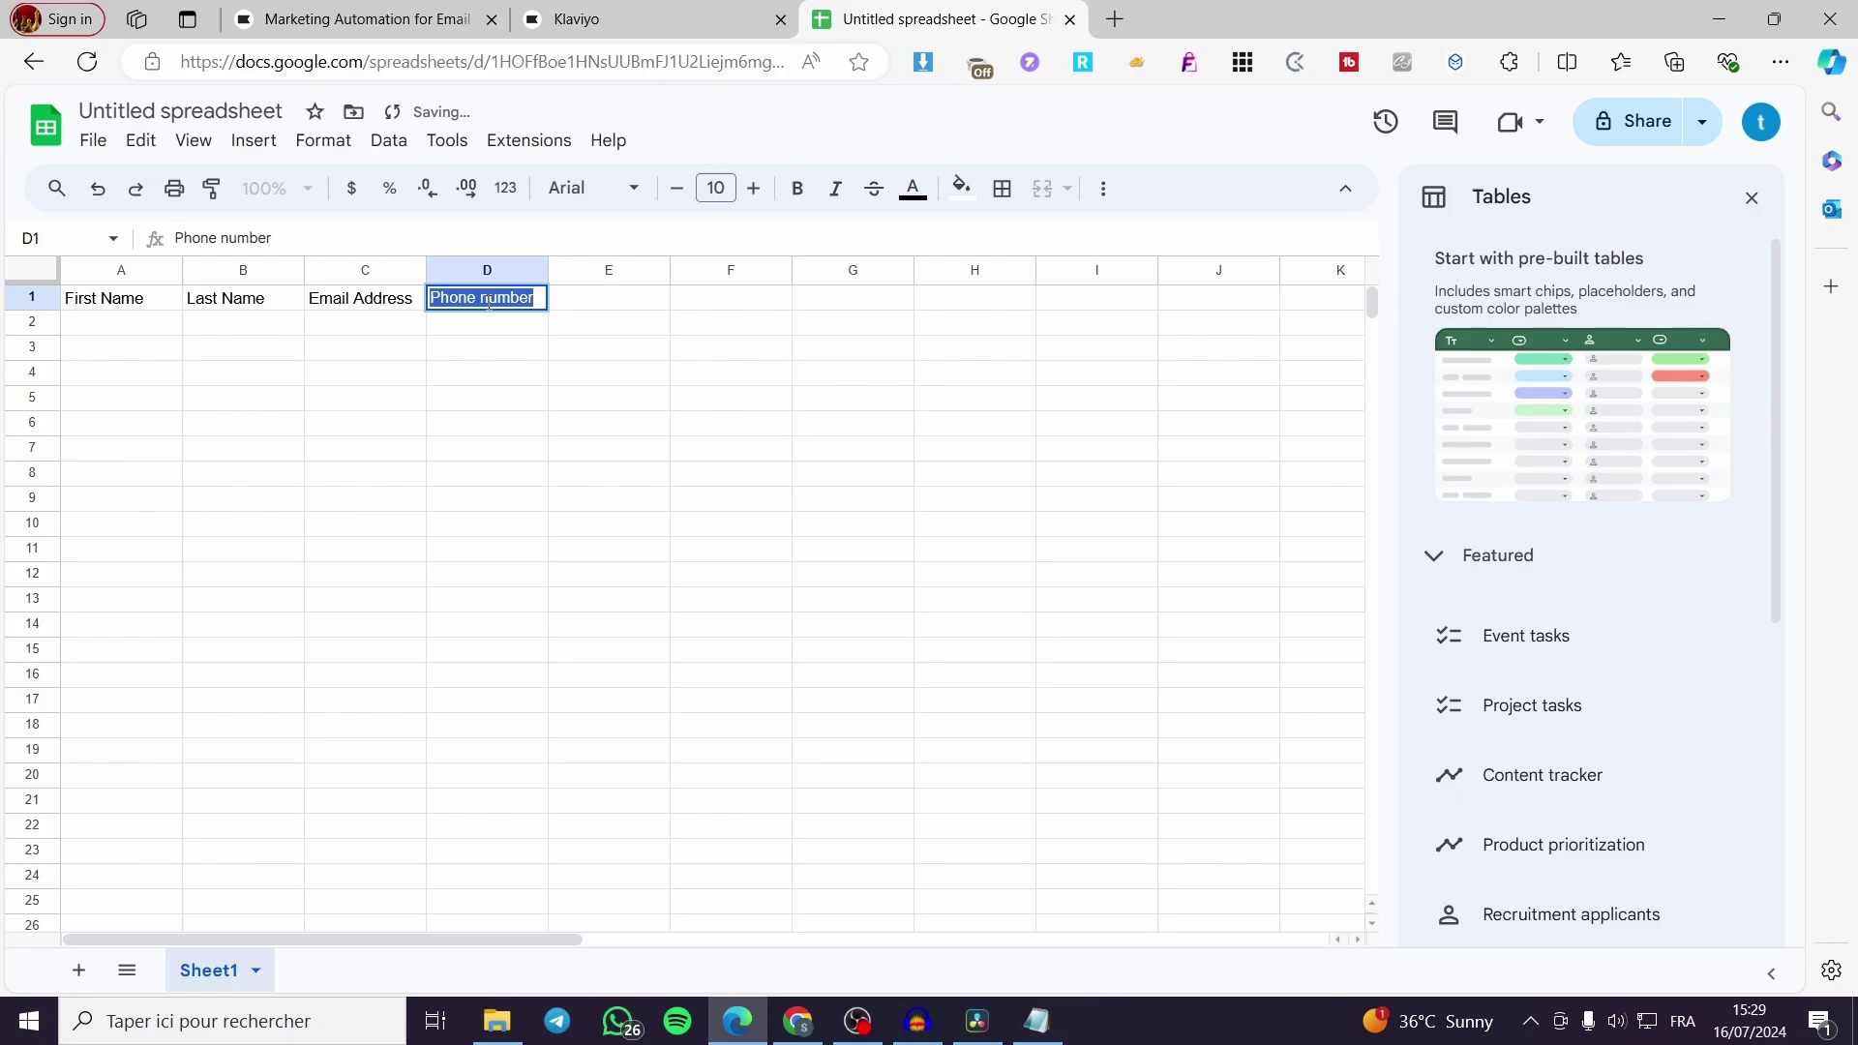
{"action": "left_click", "coordinate": [489, 302]}
{"action": "key", "text": "BackSpace"}
{"action": "type", "text": "N"}
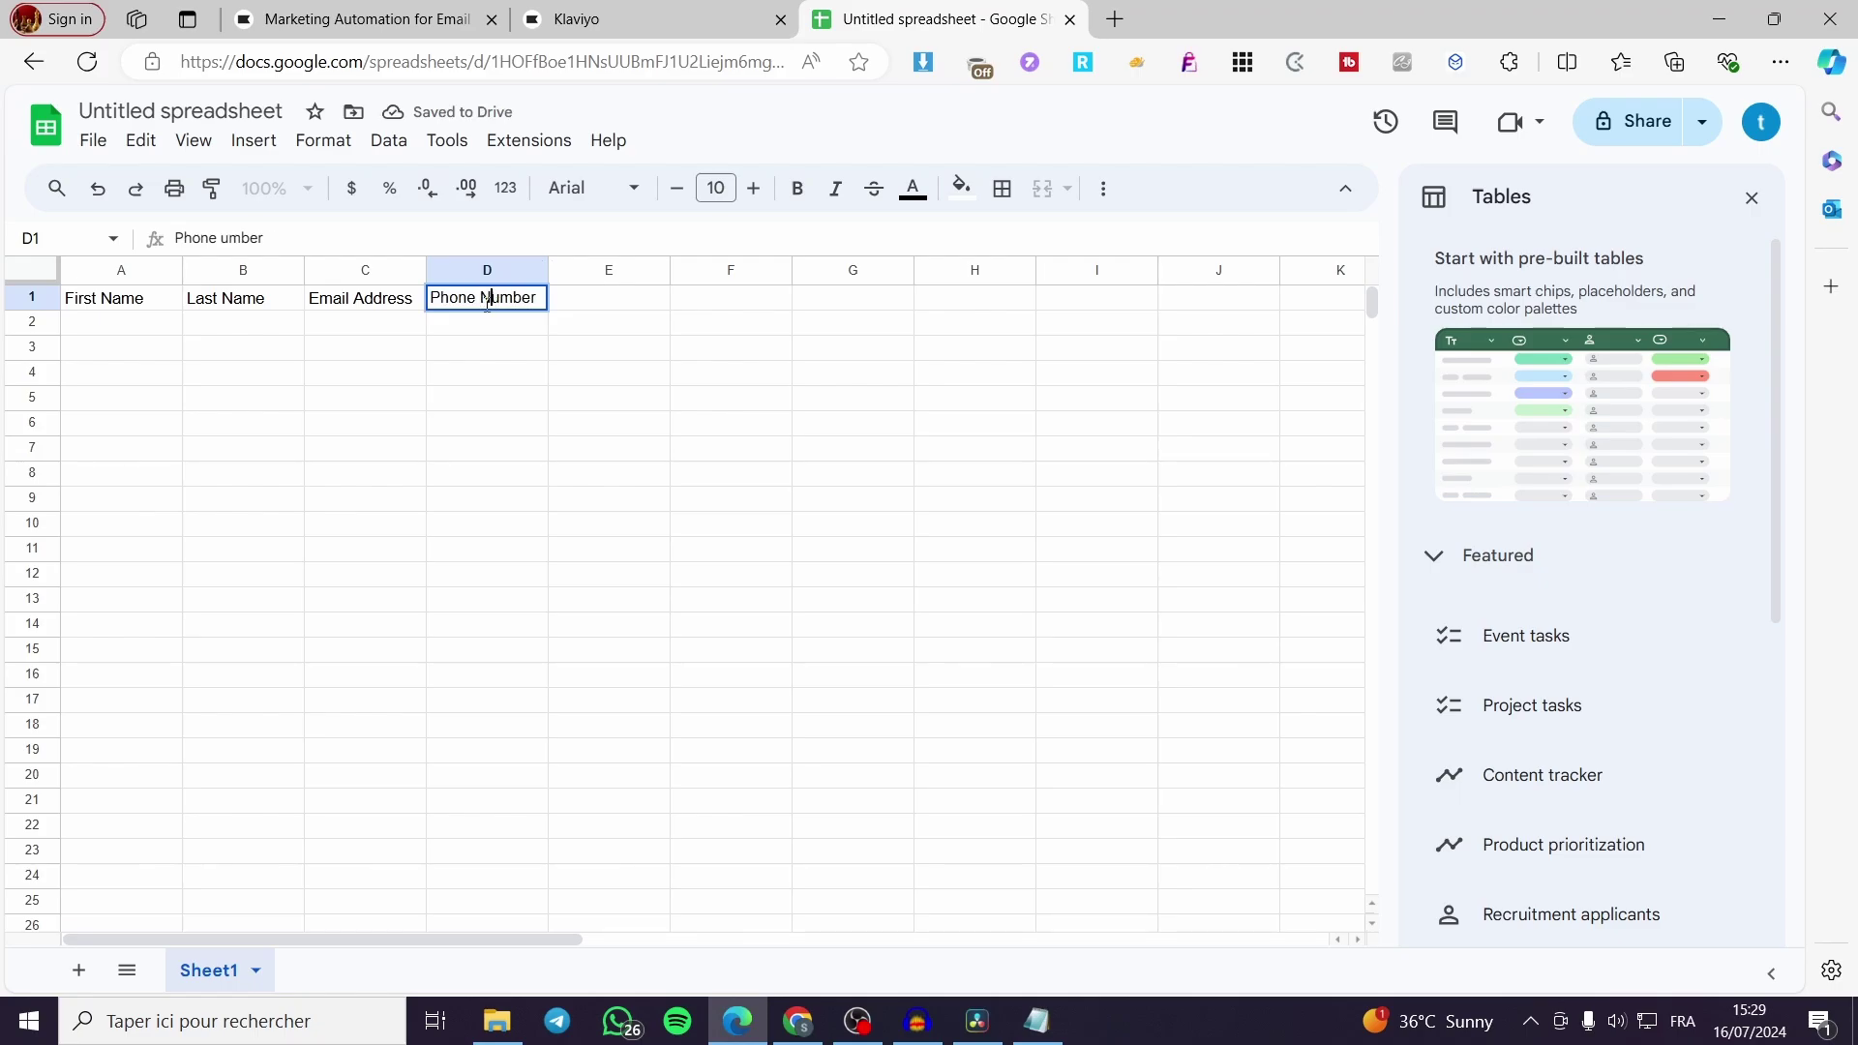
{"action": "left_click", "coordinate": [619, 19]}
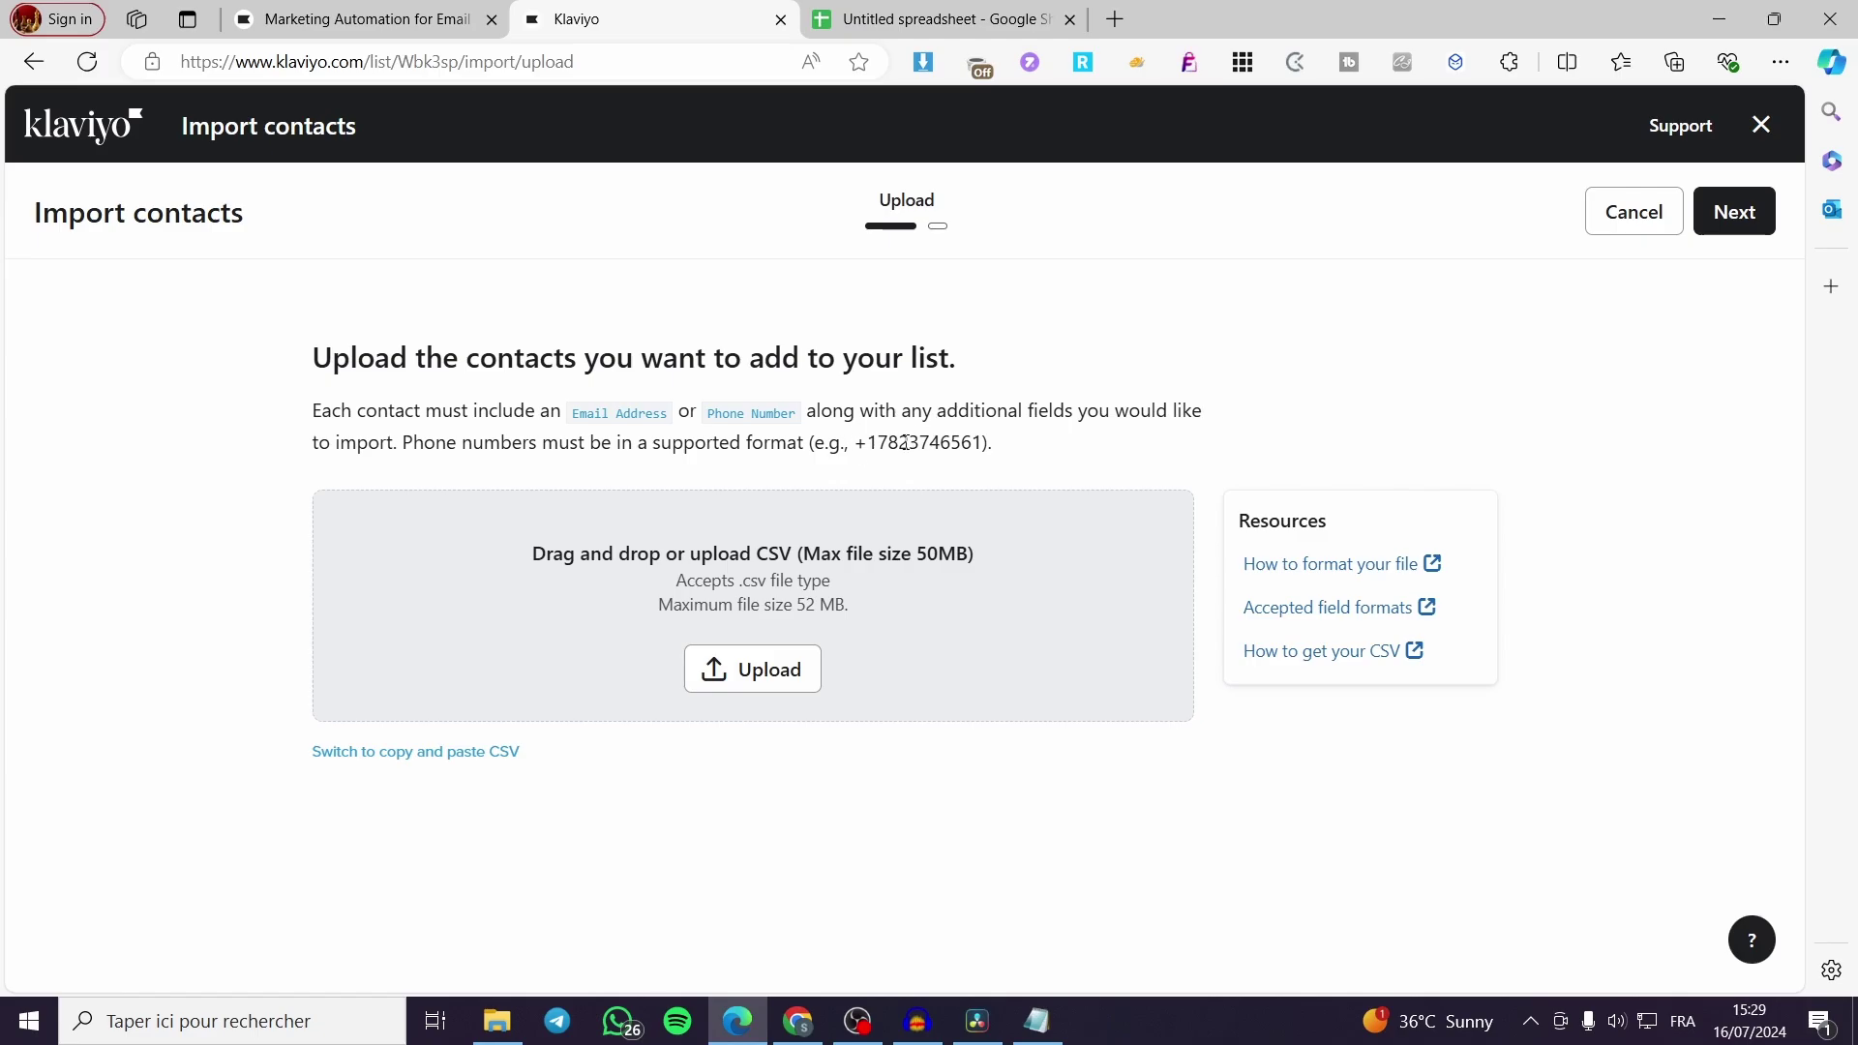
{"action": "left_click_drag", "start_coordinate": [881, 443], "coordinate": [856, 443]}
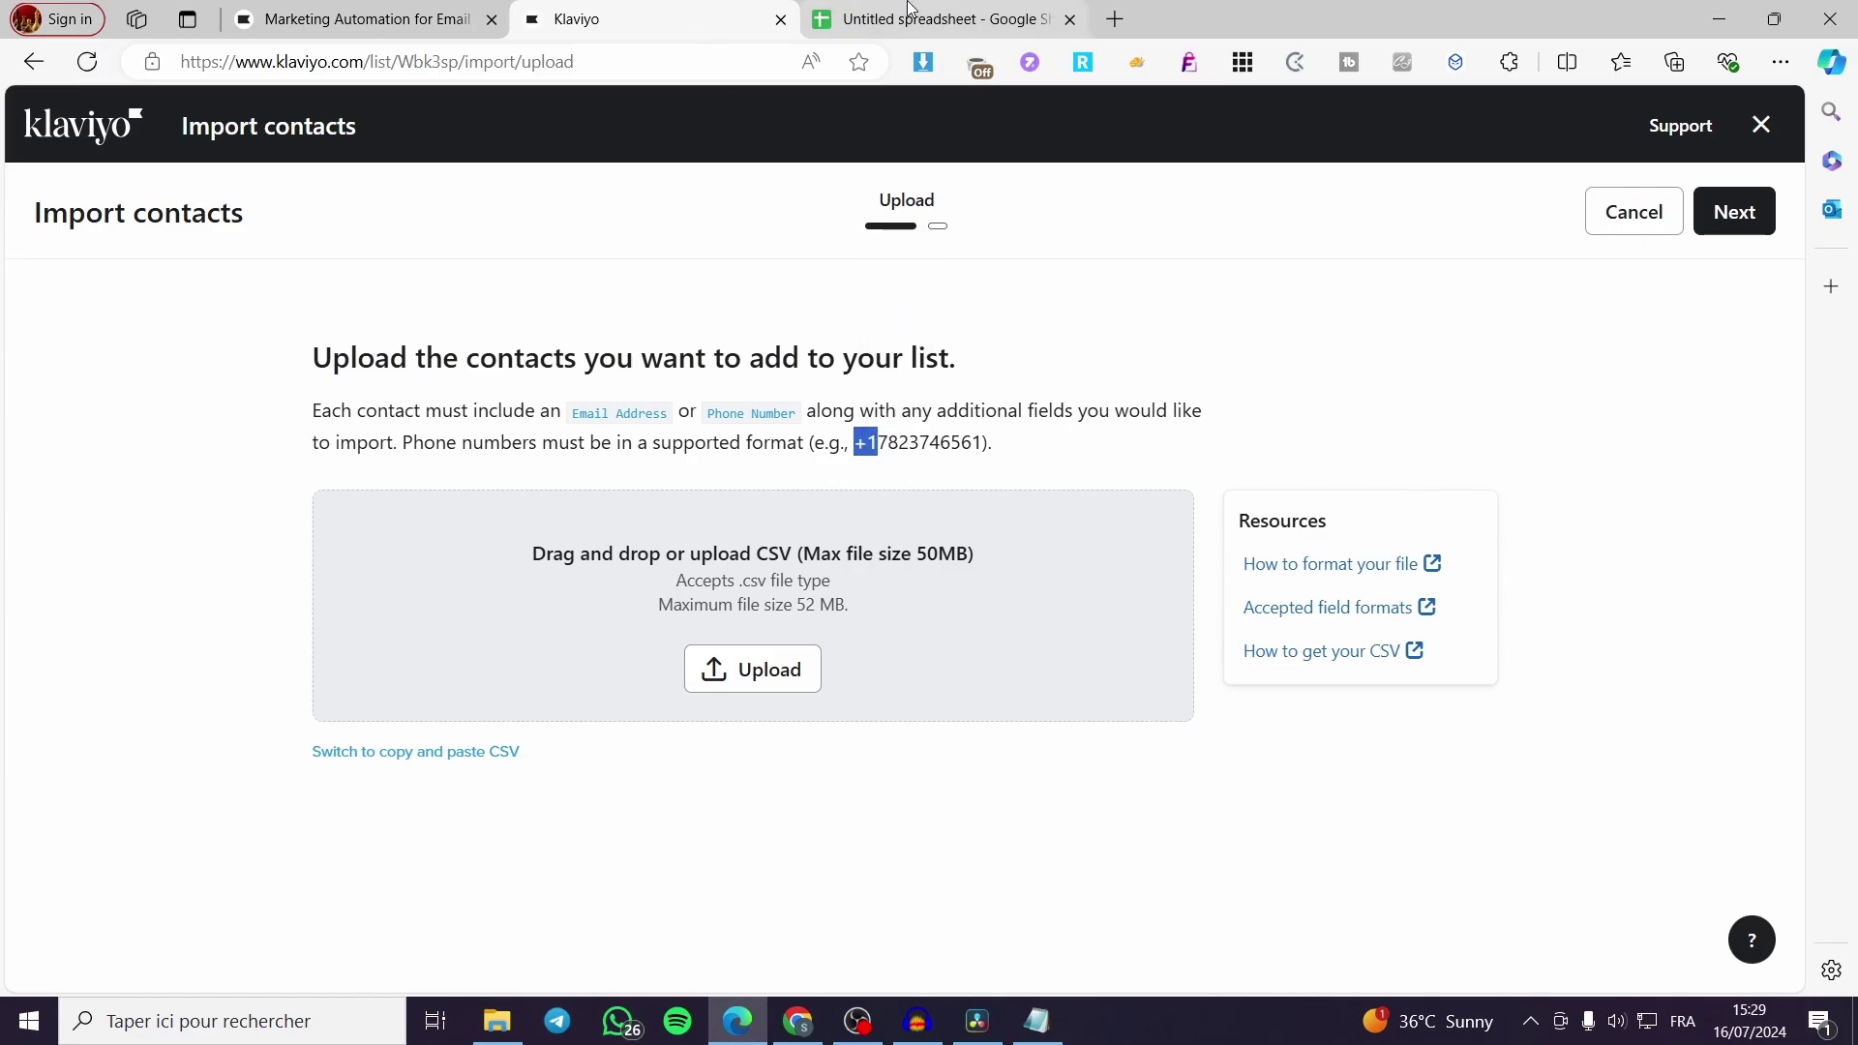
{"action": "left_click", "coordinate": [939, 20]}
{"action": "left_click", "coordinate": [471, 329]}
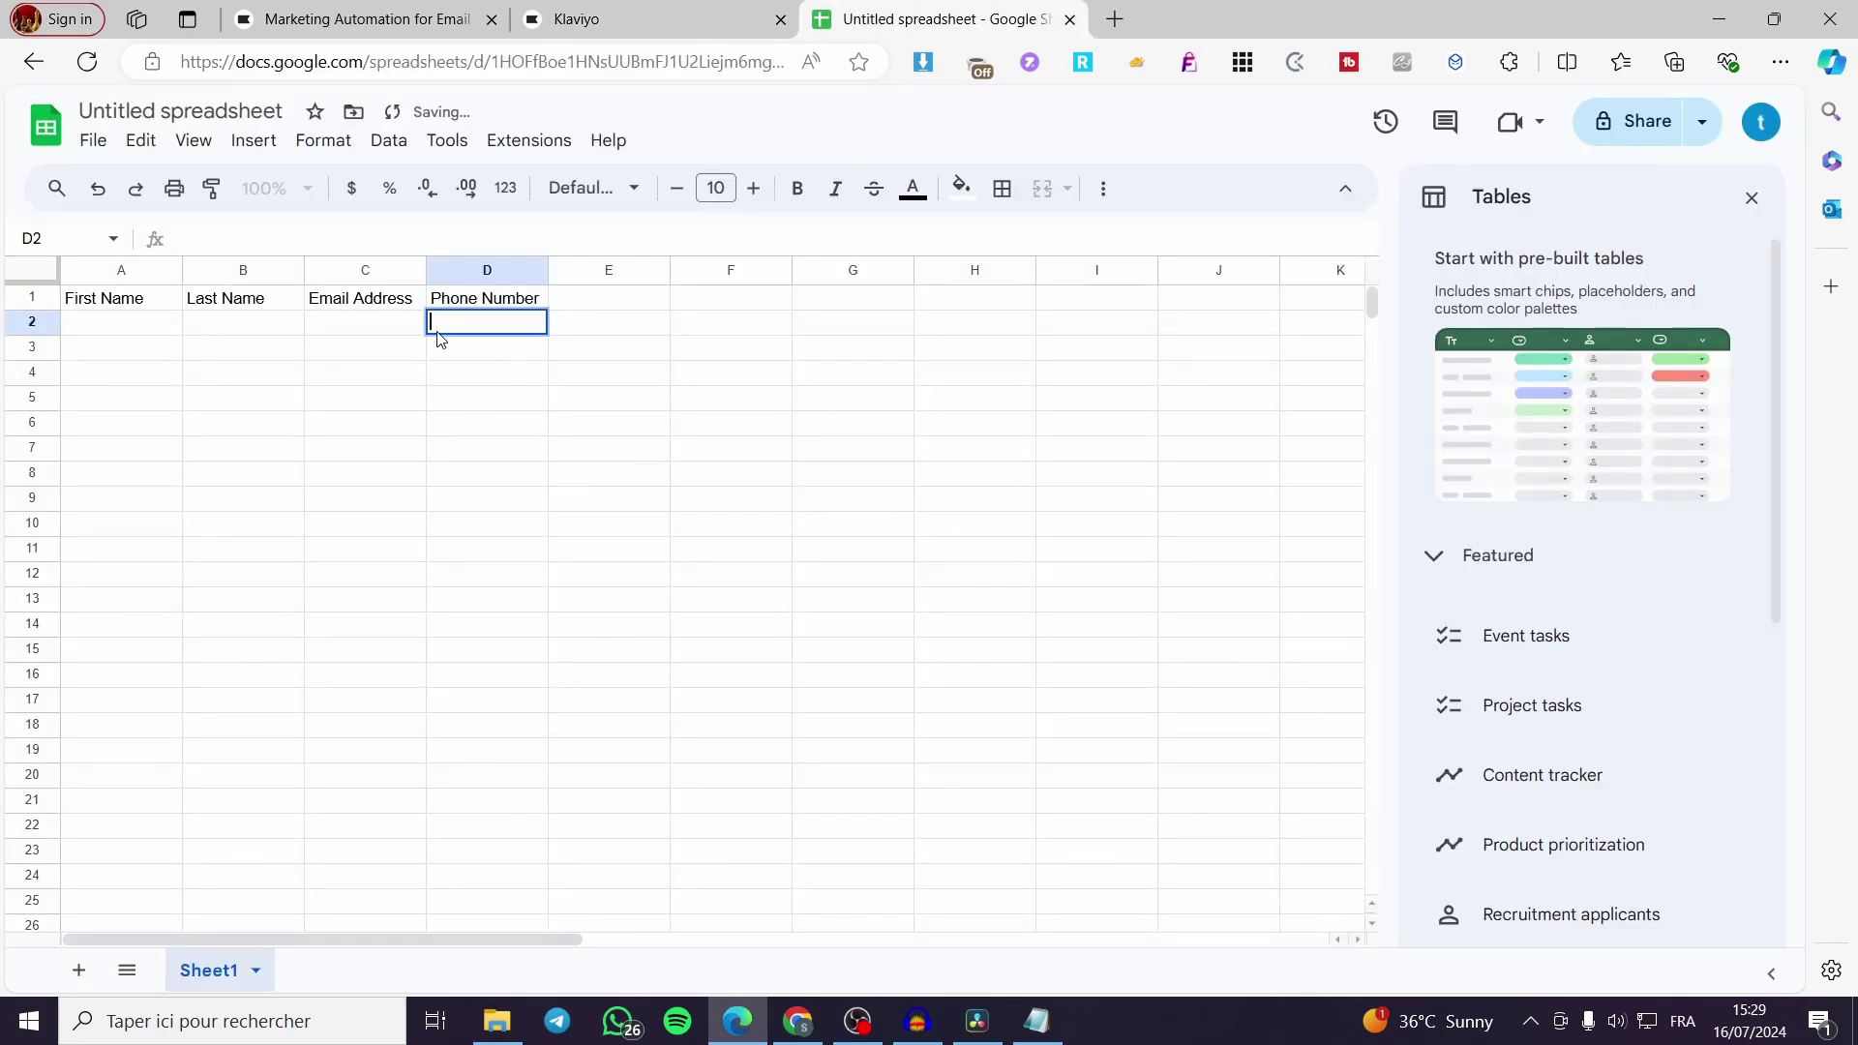
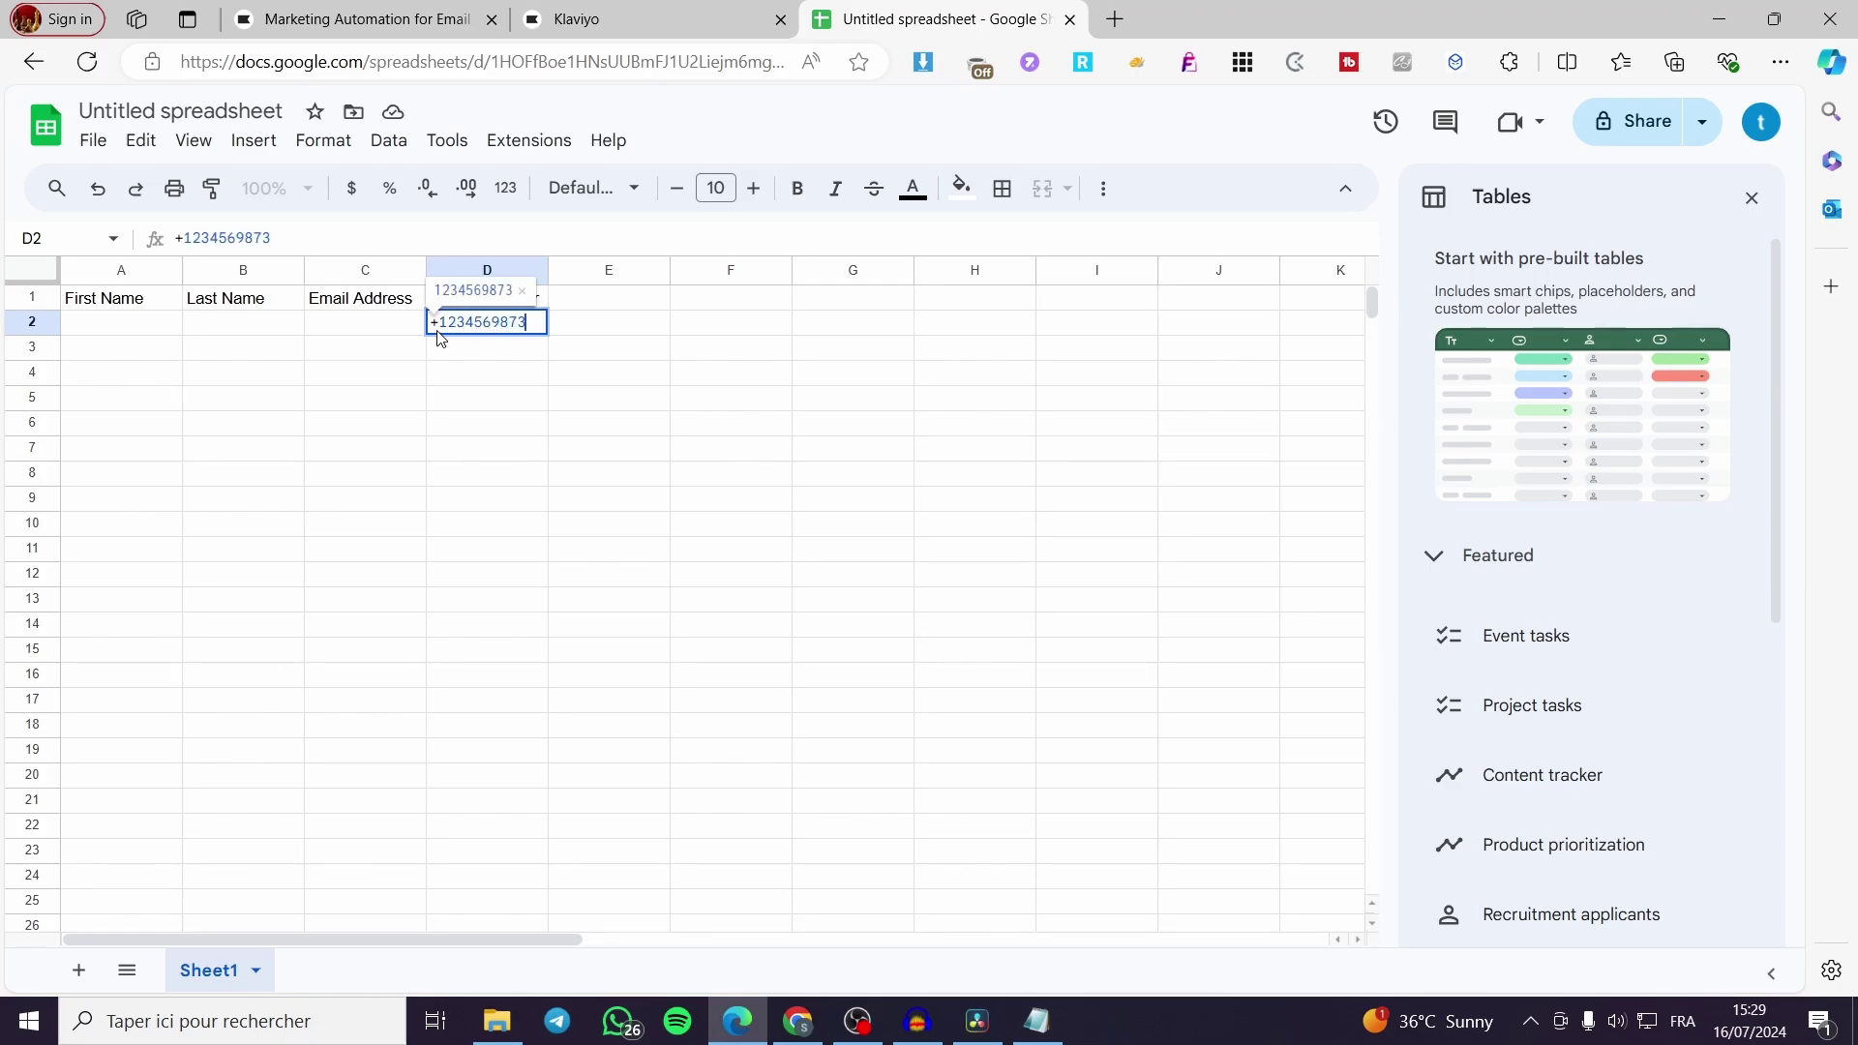
{"action": "left_click", "coordinate": [368, 323]}
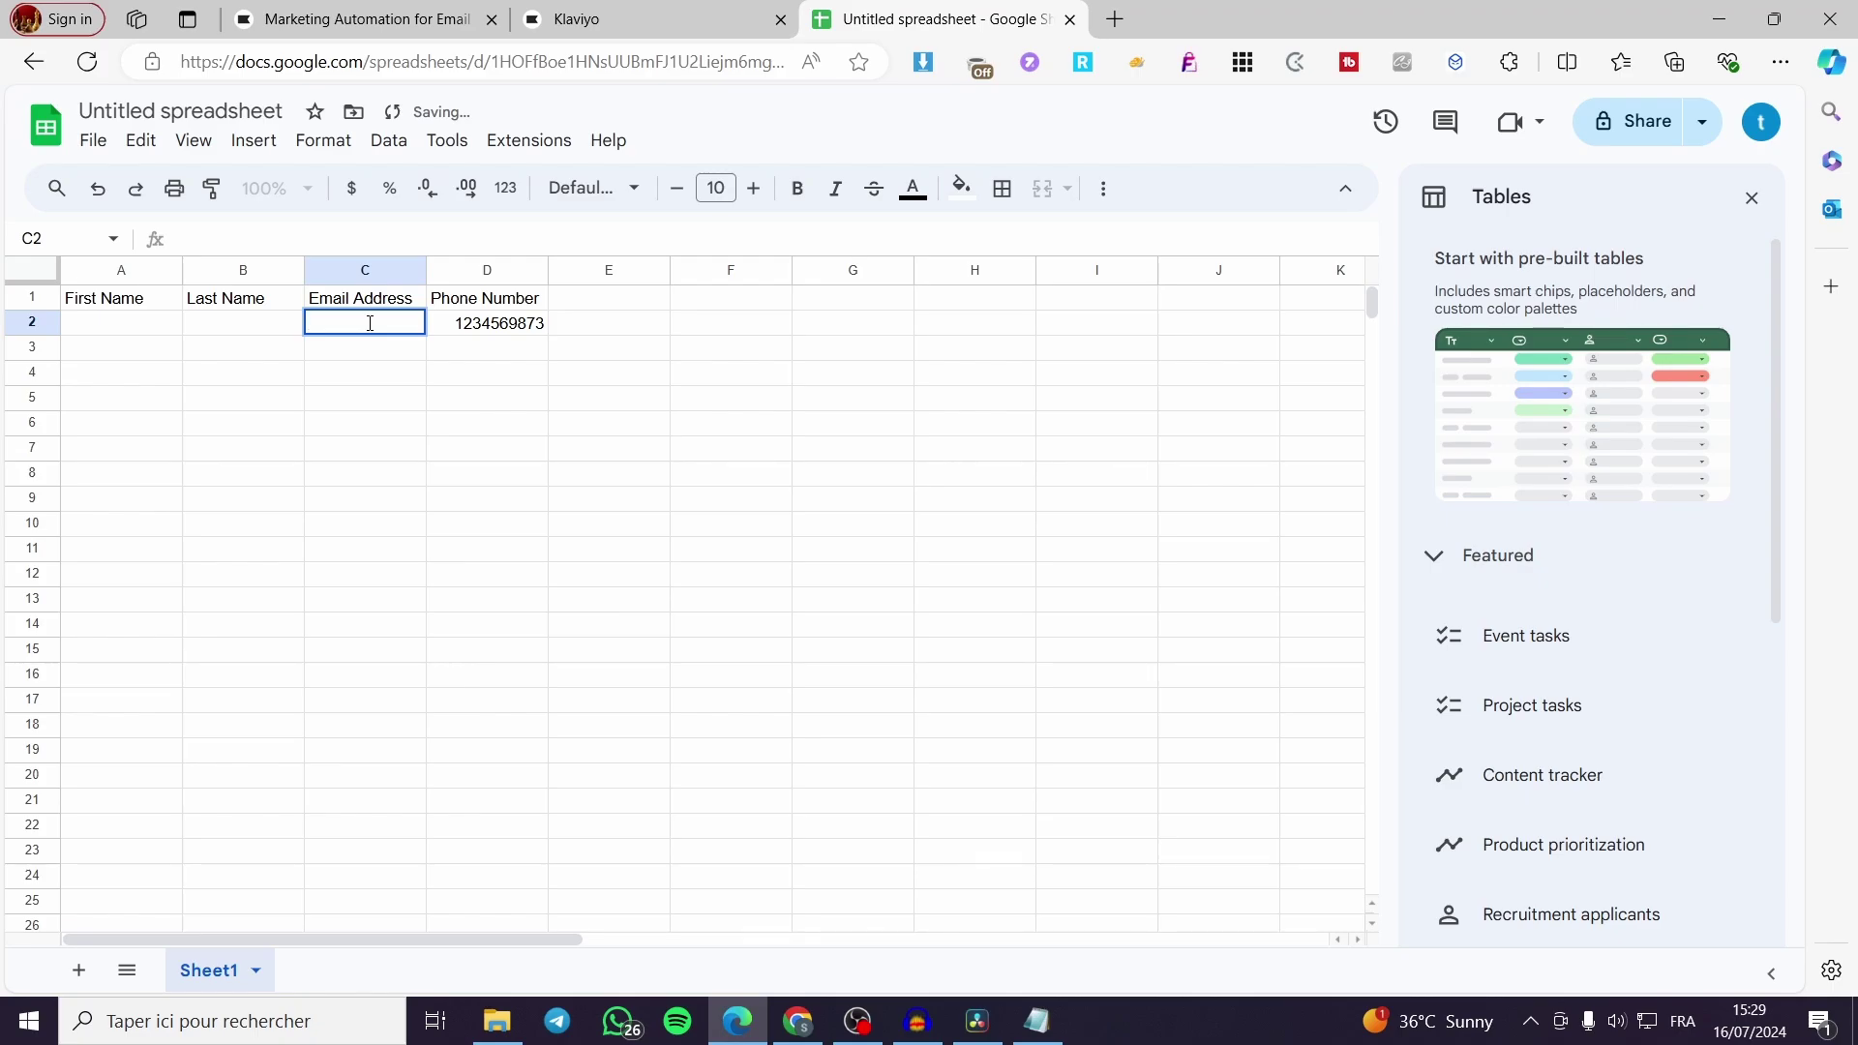
{"action": "double_click", "coordinate": [370, 323]}
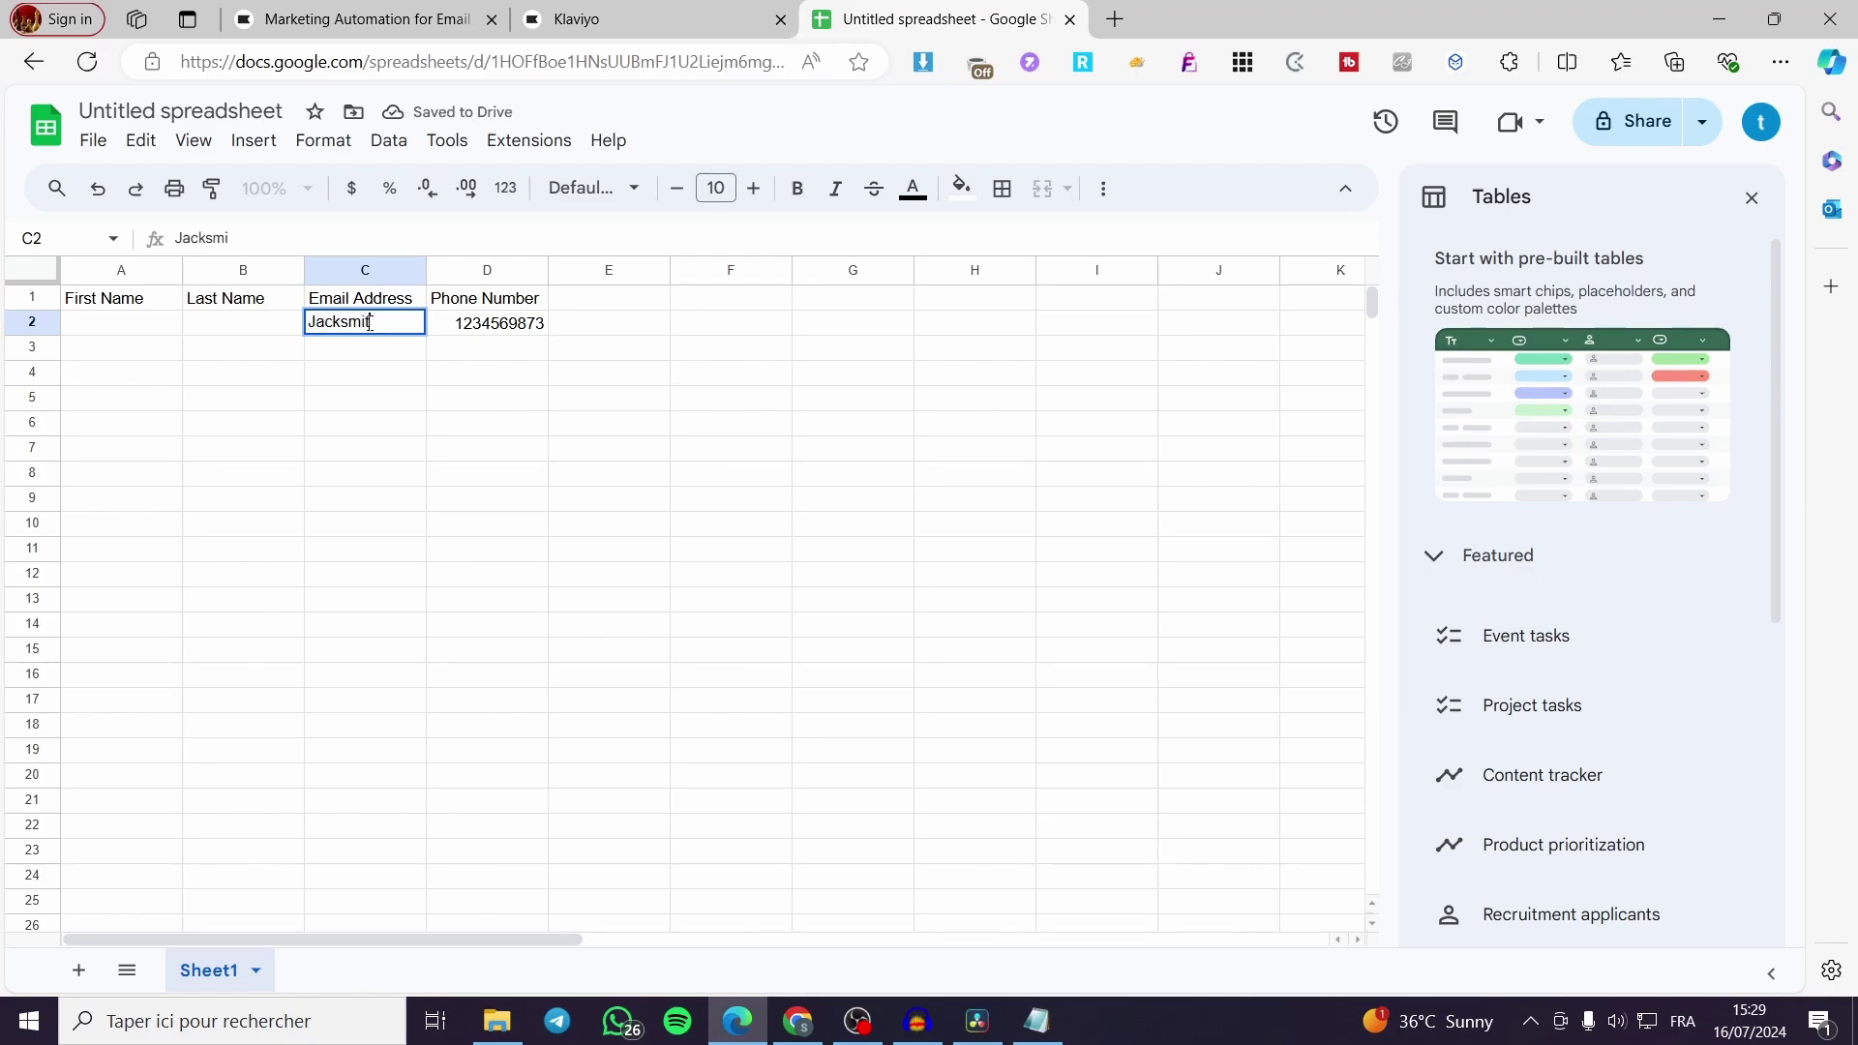
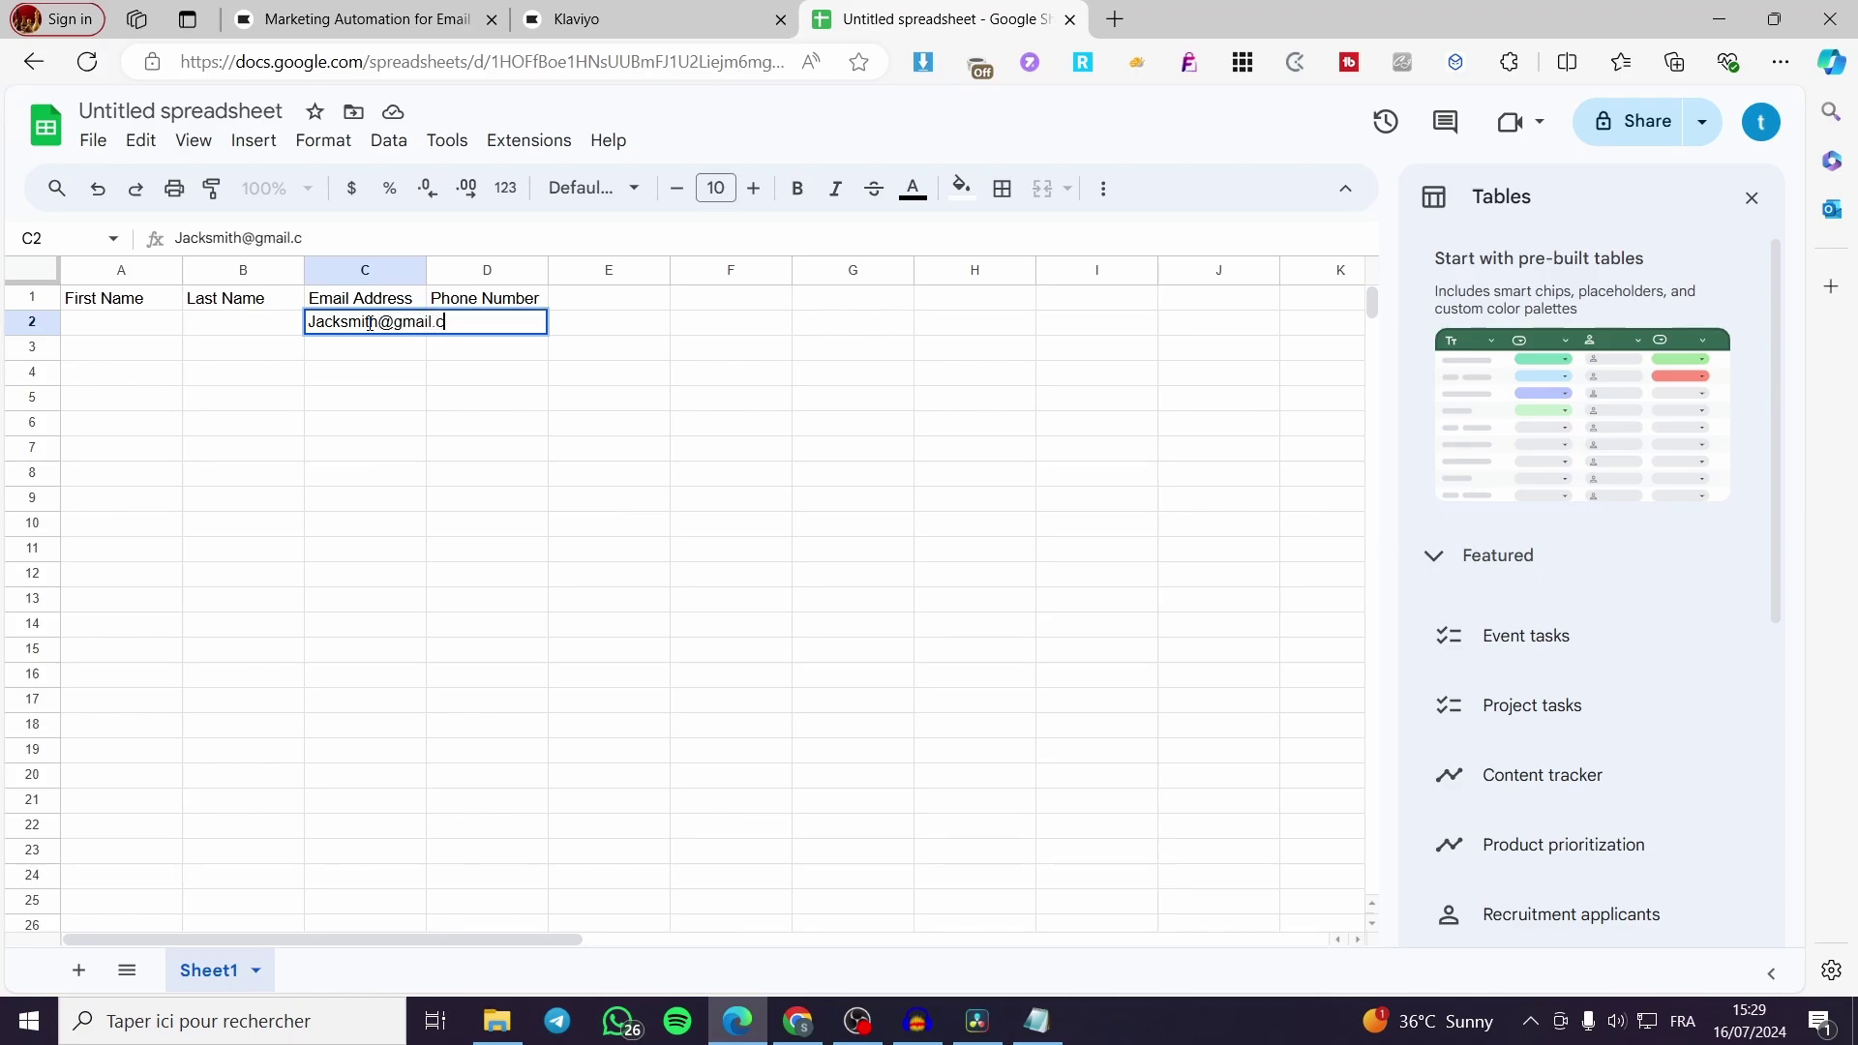
Fill in the contact's first name in A2 and last name in B2
{"action": "left_click", "coordinate": [158, 326]}
{"action": "double_click", "coordinate": [159, 326]}
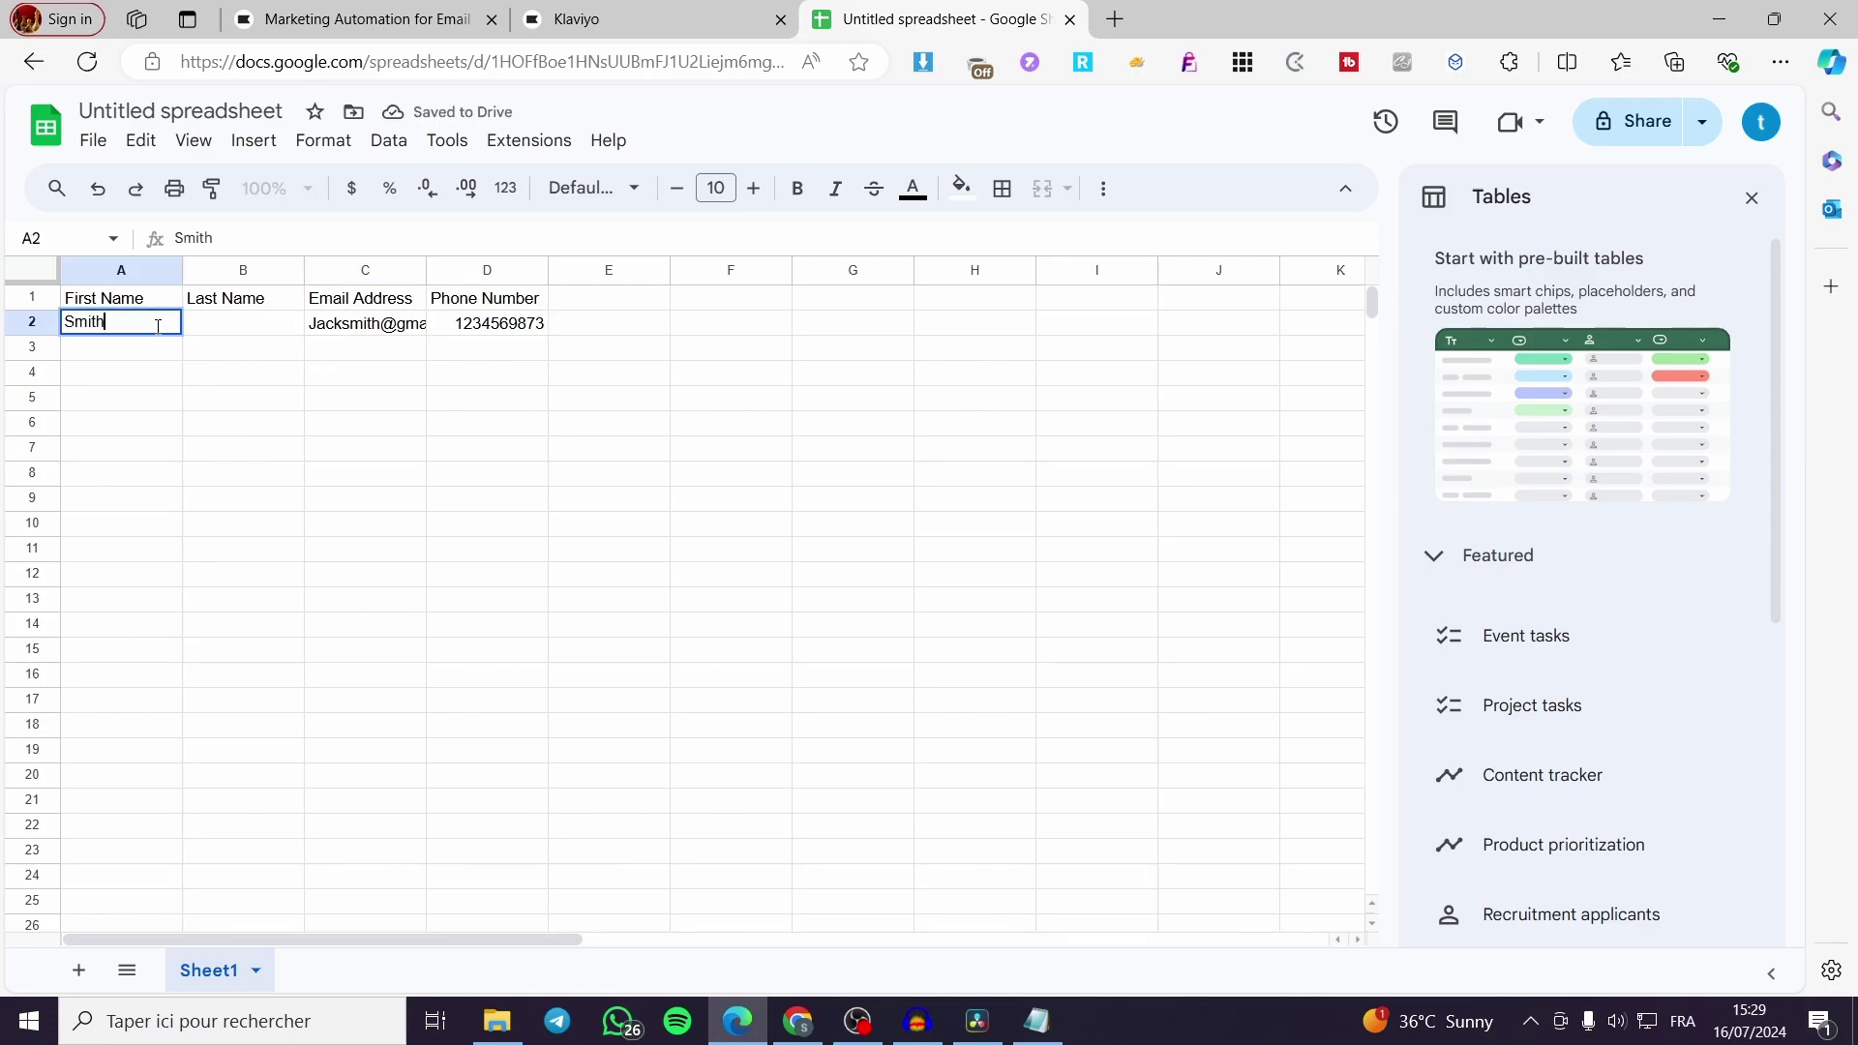
{"action": "left_click", "coordinate": [232, 325]}
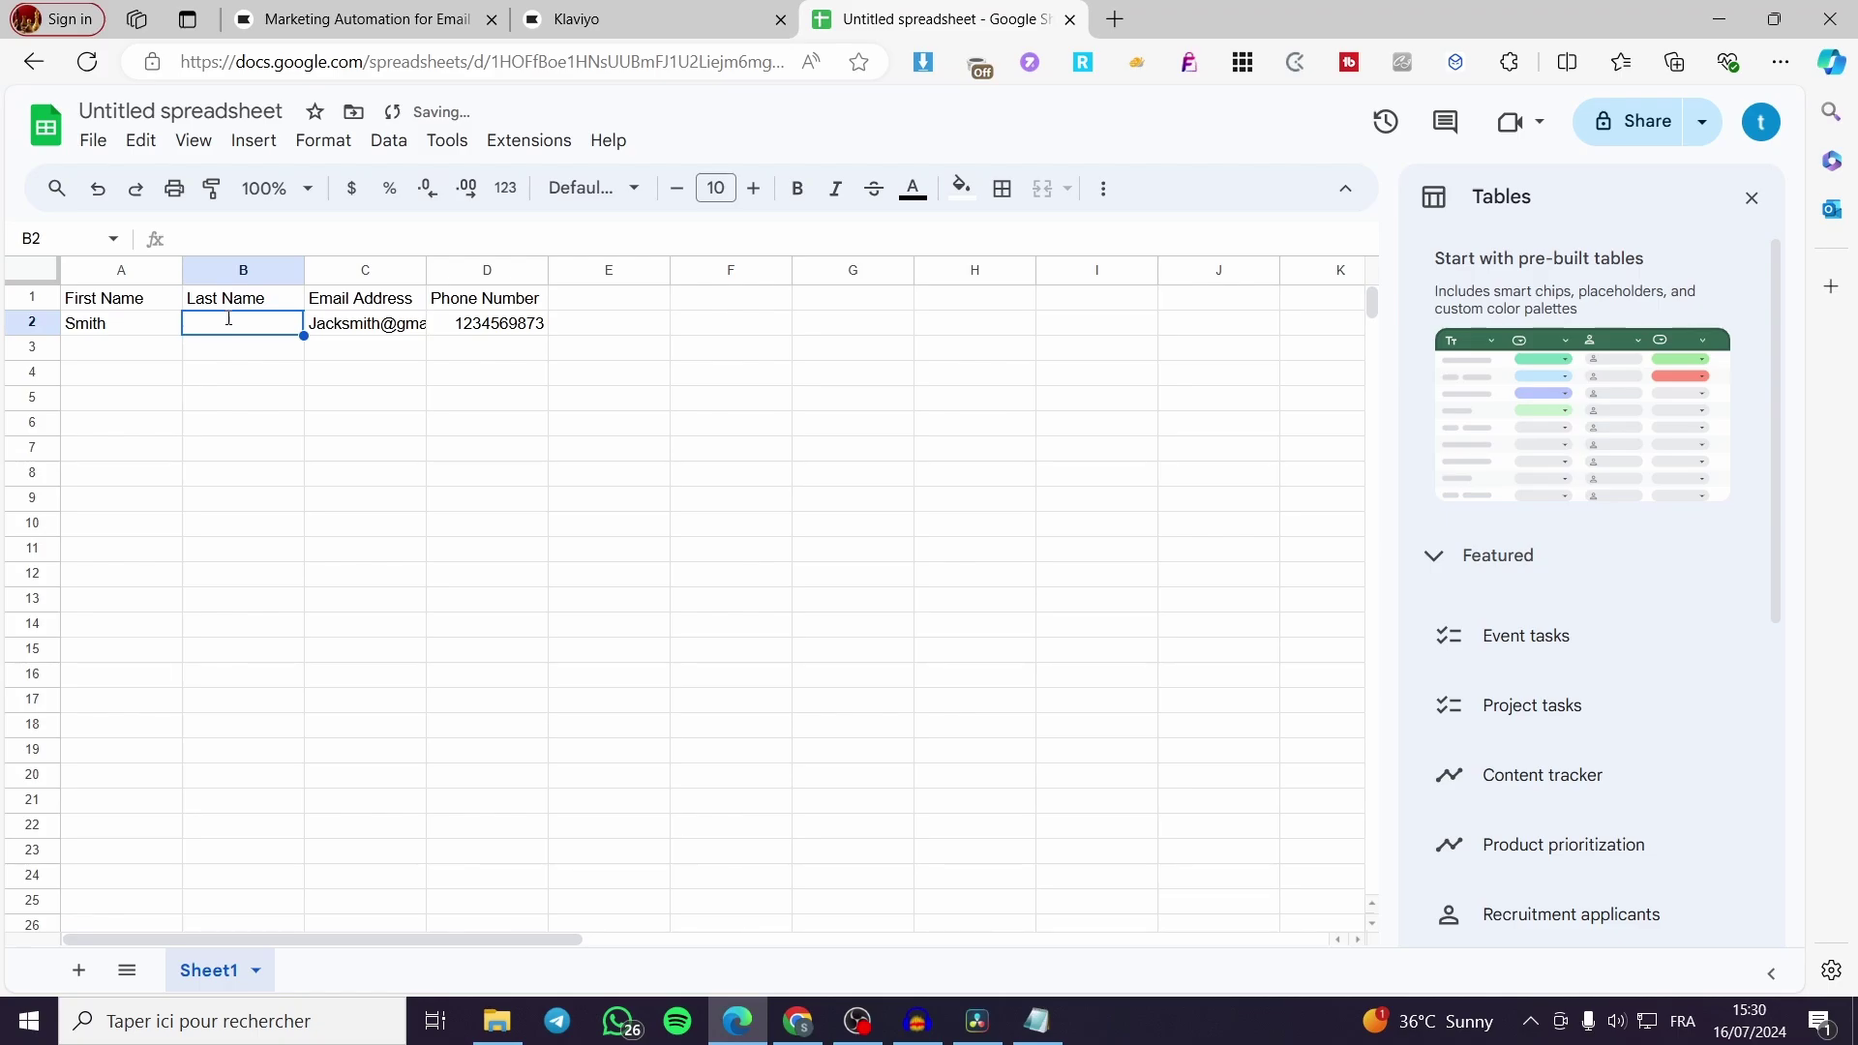
{"action": "double_click", "coordinate": [229, 319]}
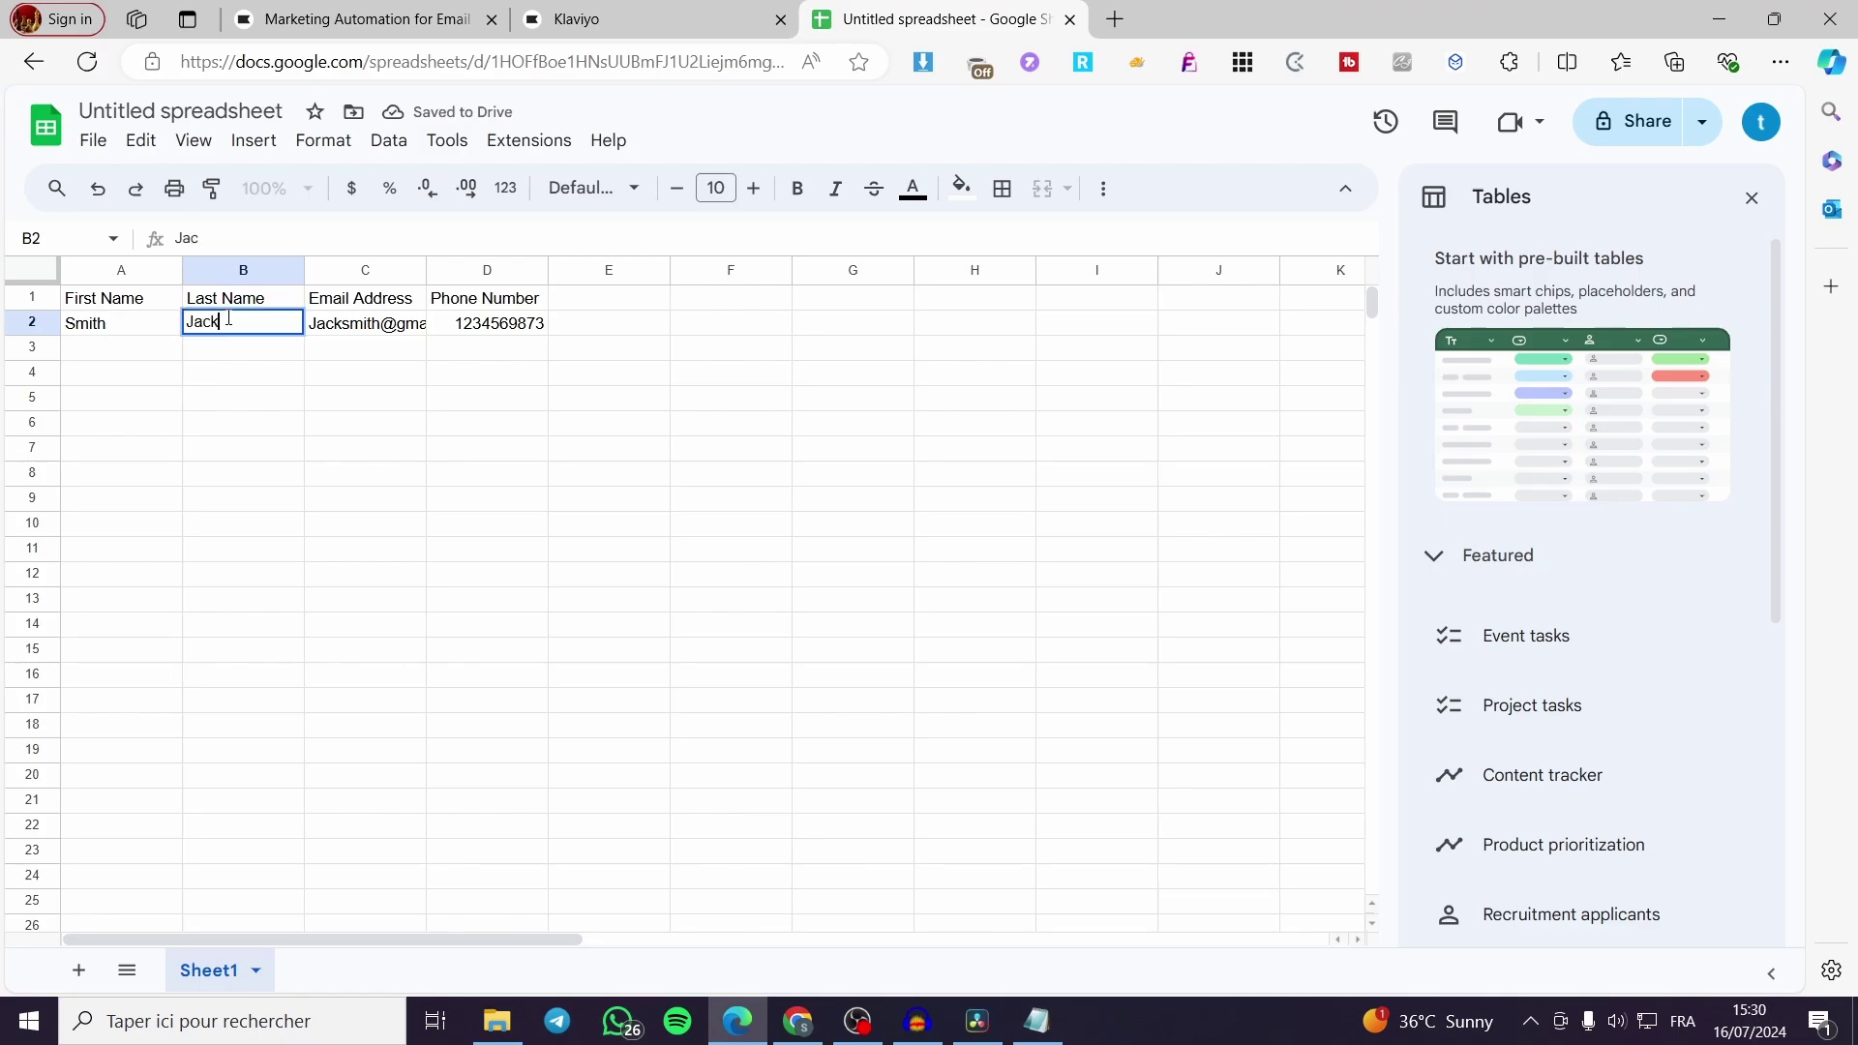
{"action": "left_click", "coordinate": [649, 374]}
Remove the leading '=' so D2 holds the phone number as plain text
{"action": "left_click", "coordinate": [472, 332]}
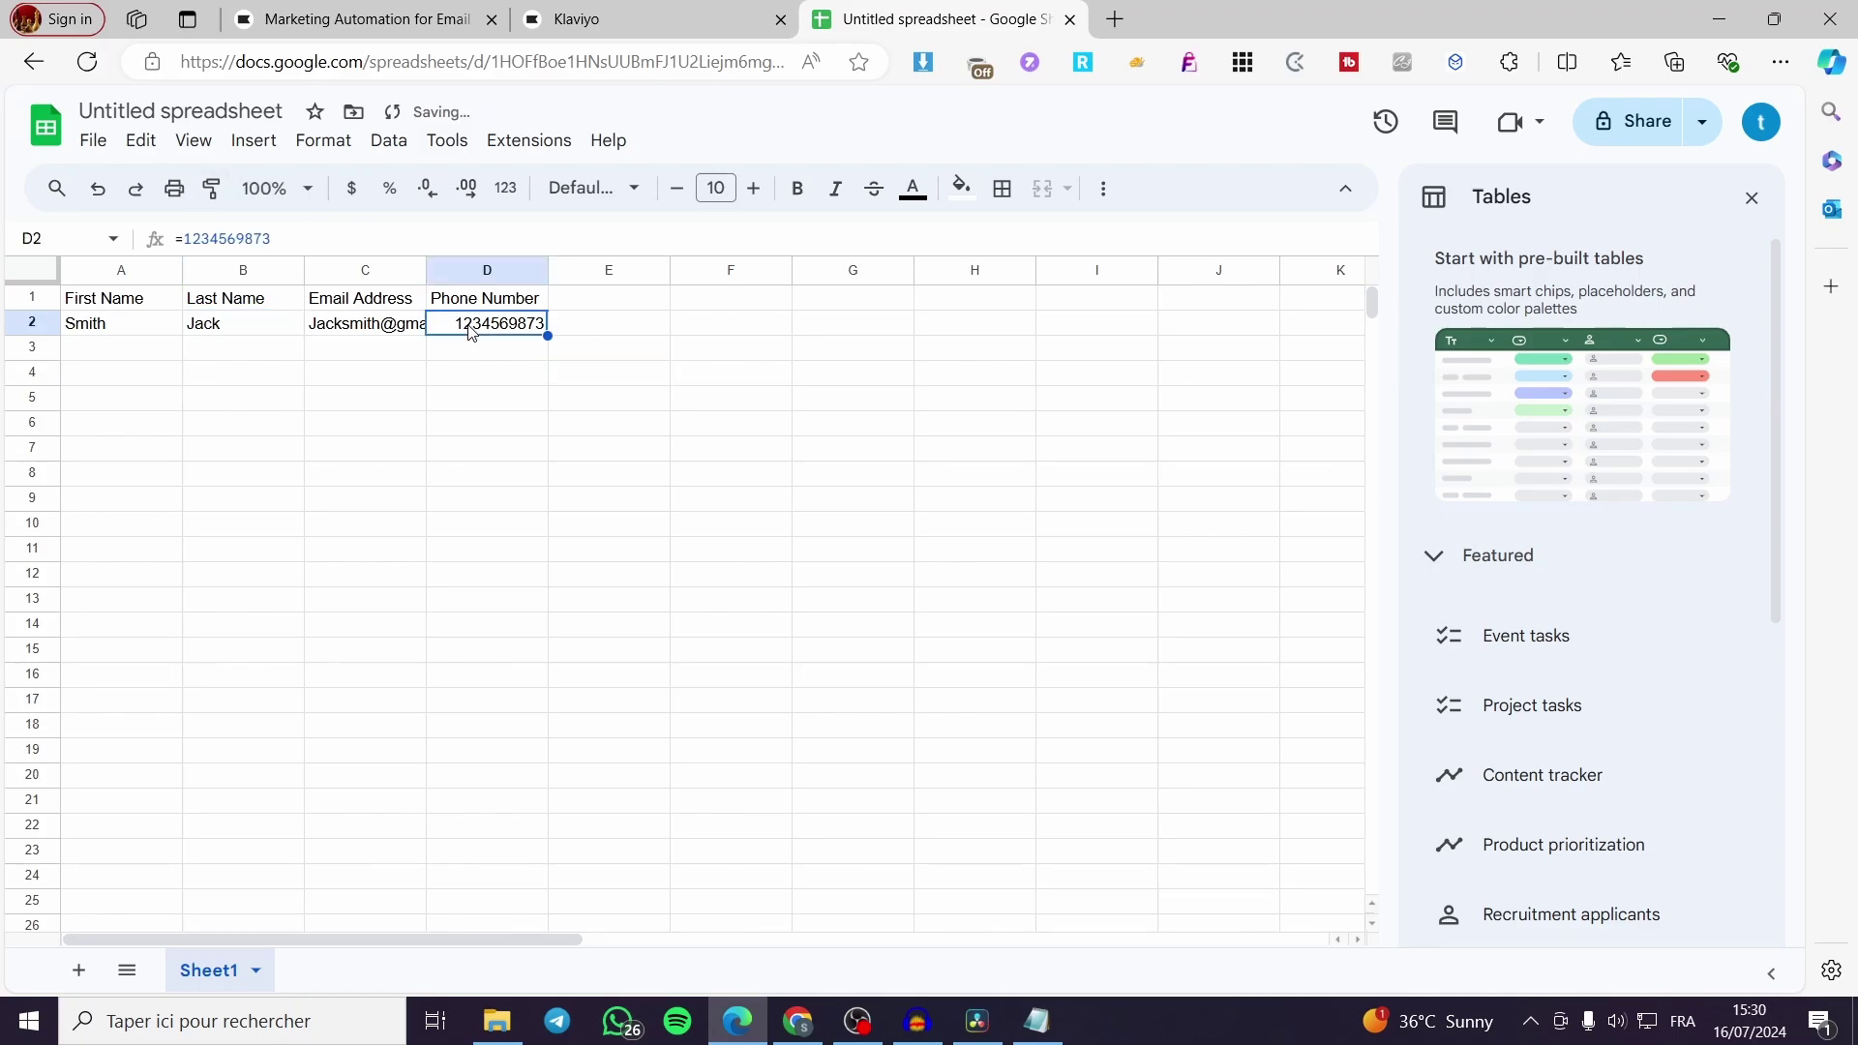
{"action": "double_click", "coordinate": [455, 329]}
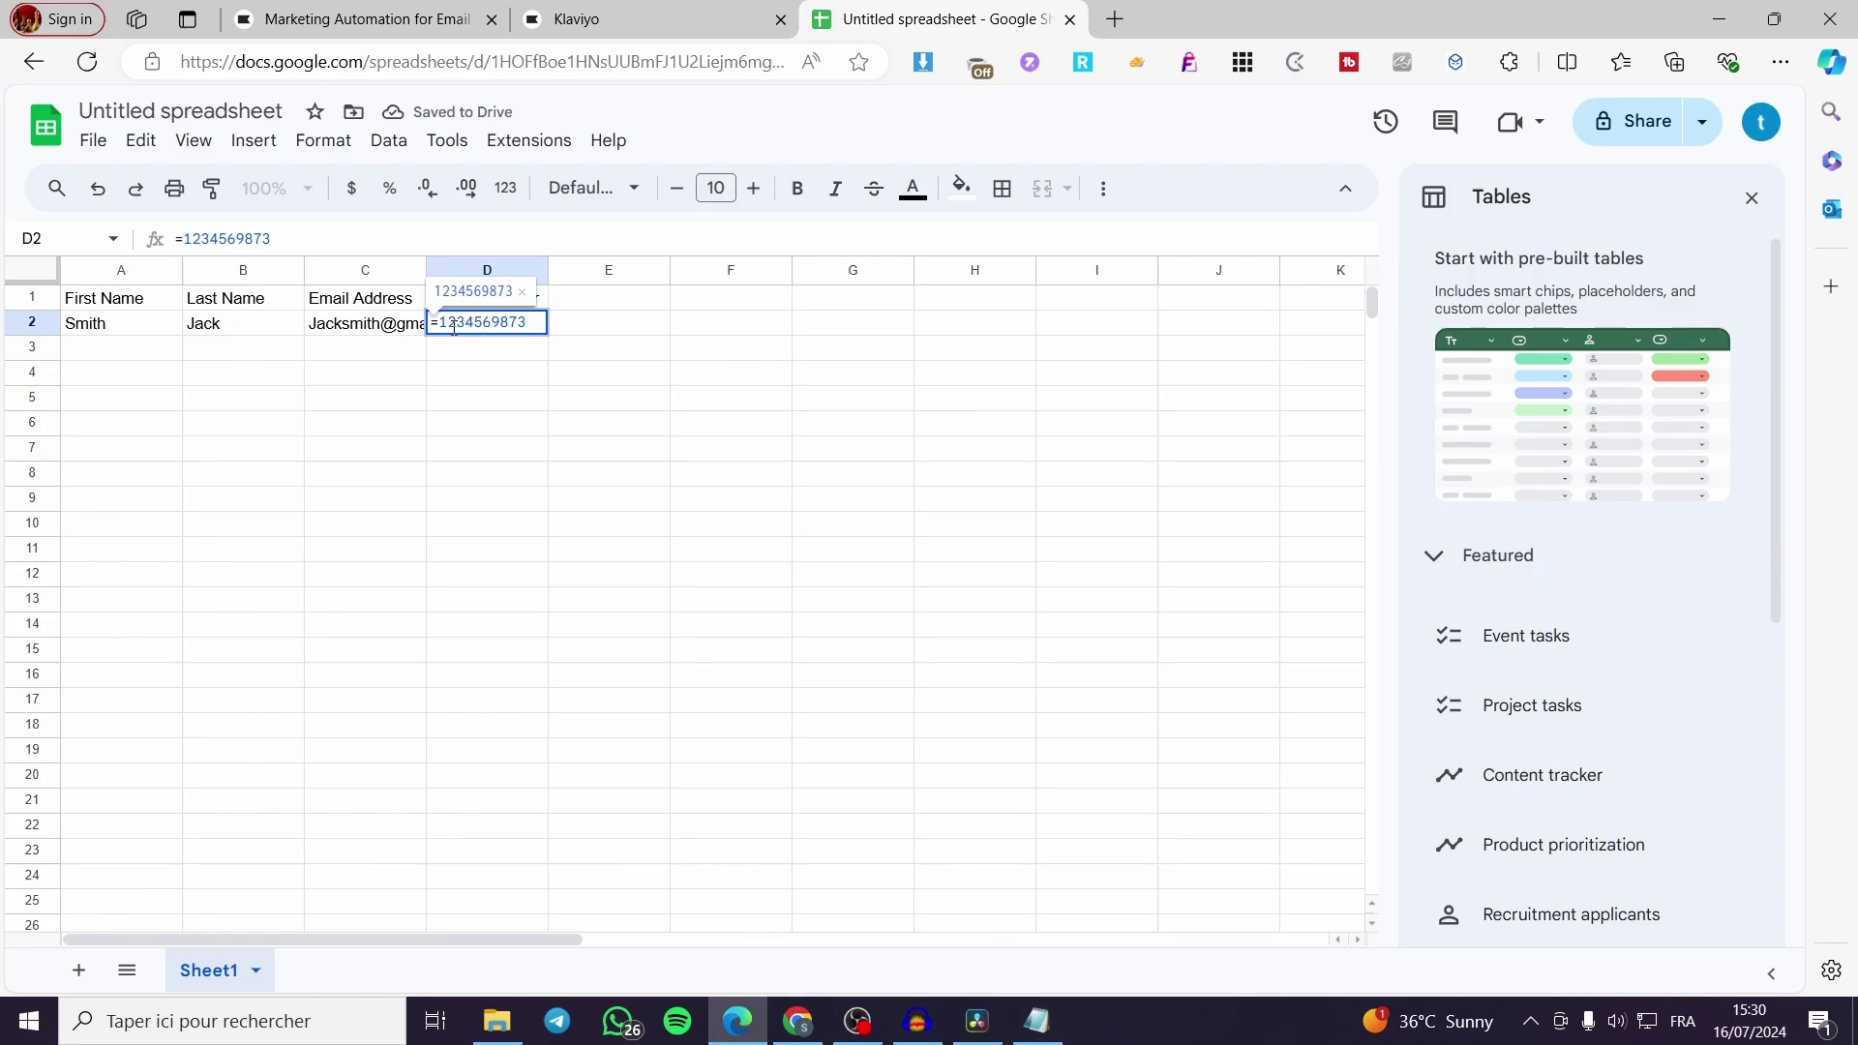
{"action": "key", "text": "BackSpace"}
{"action": "type", "text": "+"}
{"action": "left_click", "coordinate": [382, 350]}
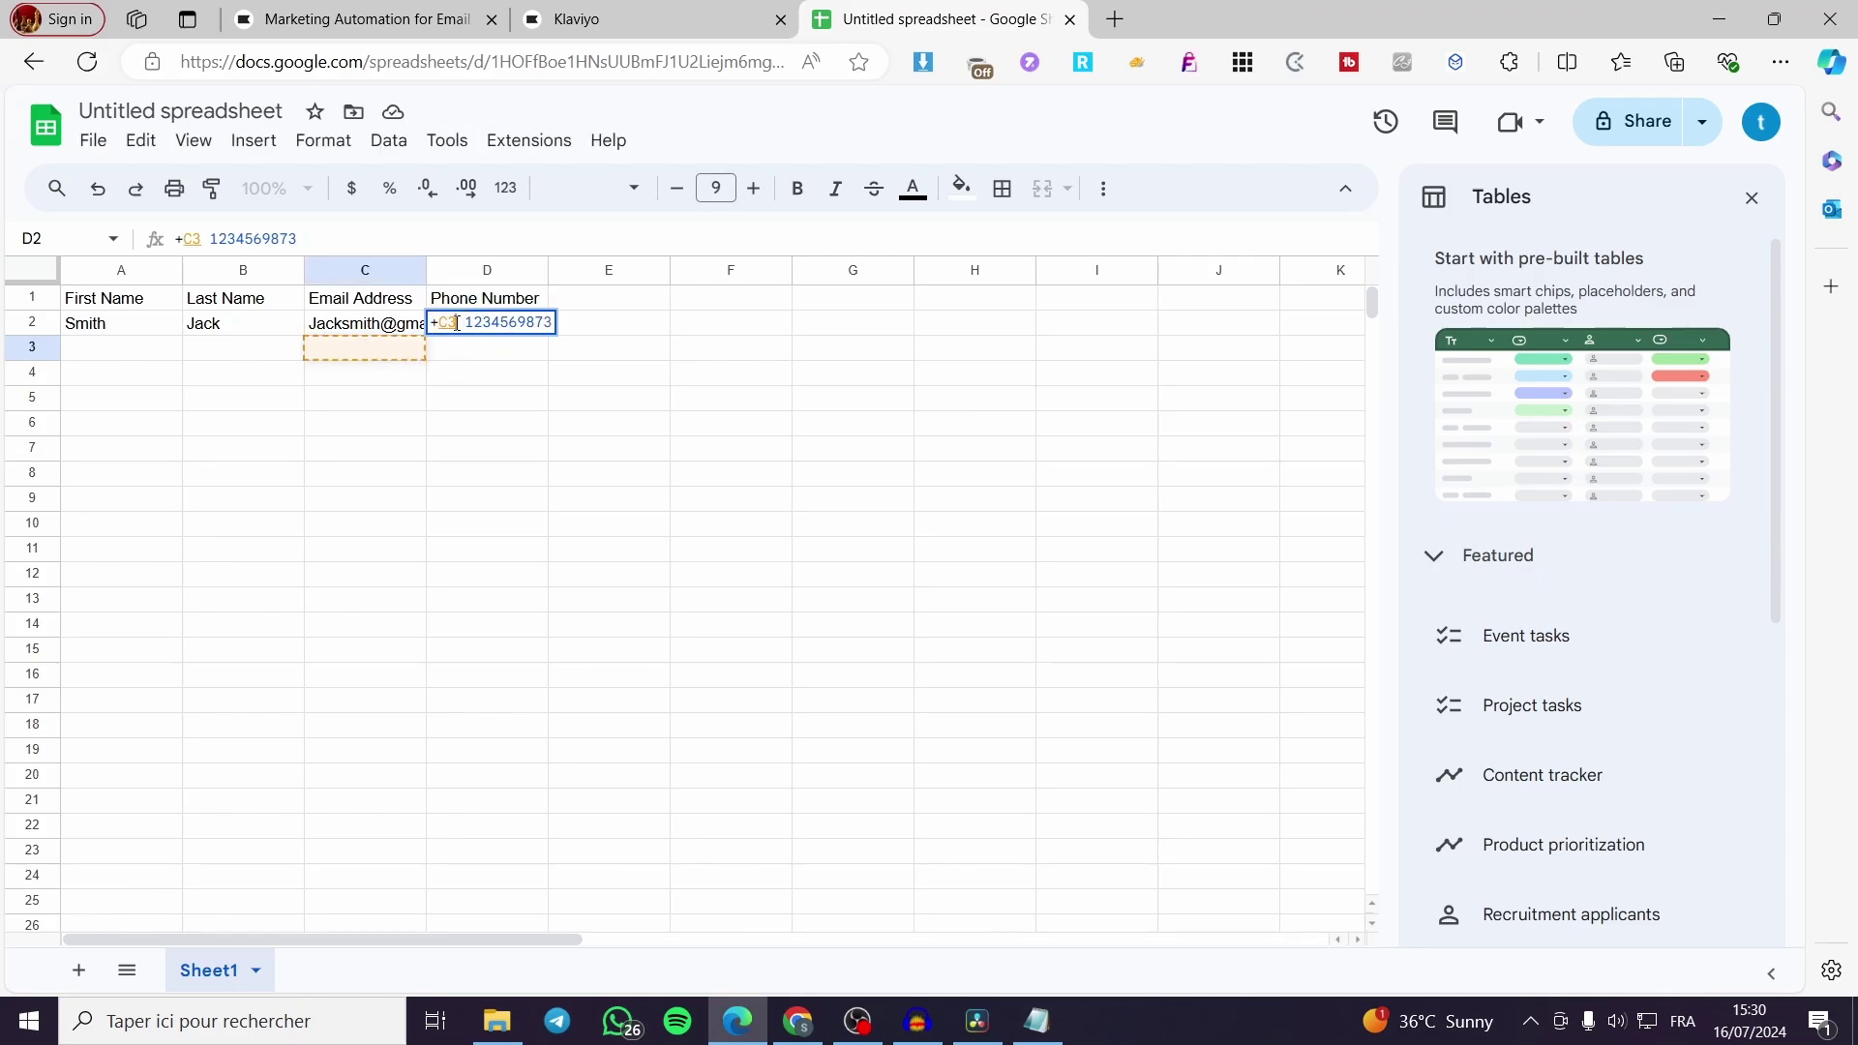
{"action": "key", "text": "BackSpace"}
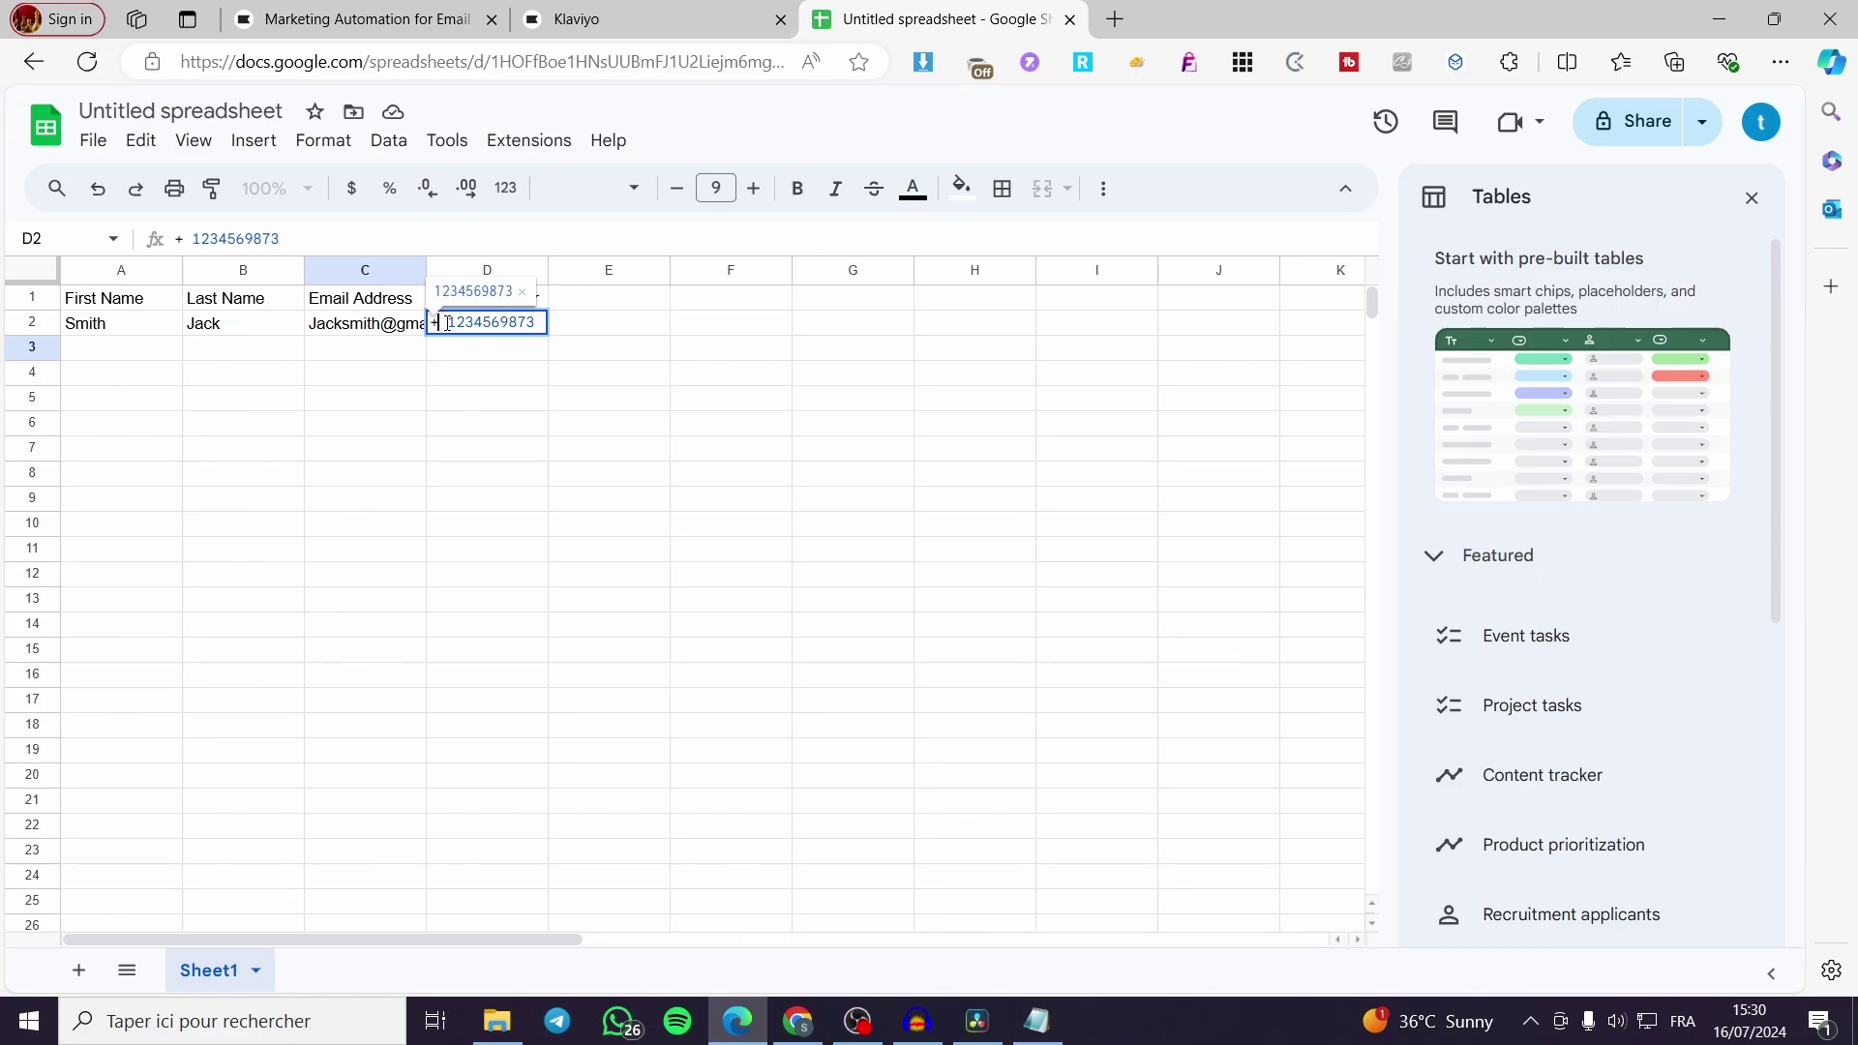
{"action": "key", "text": "BackSpace"}
{"action": "key", "text": "BackSpace"}
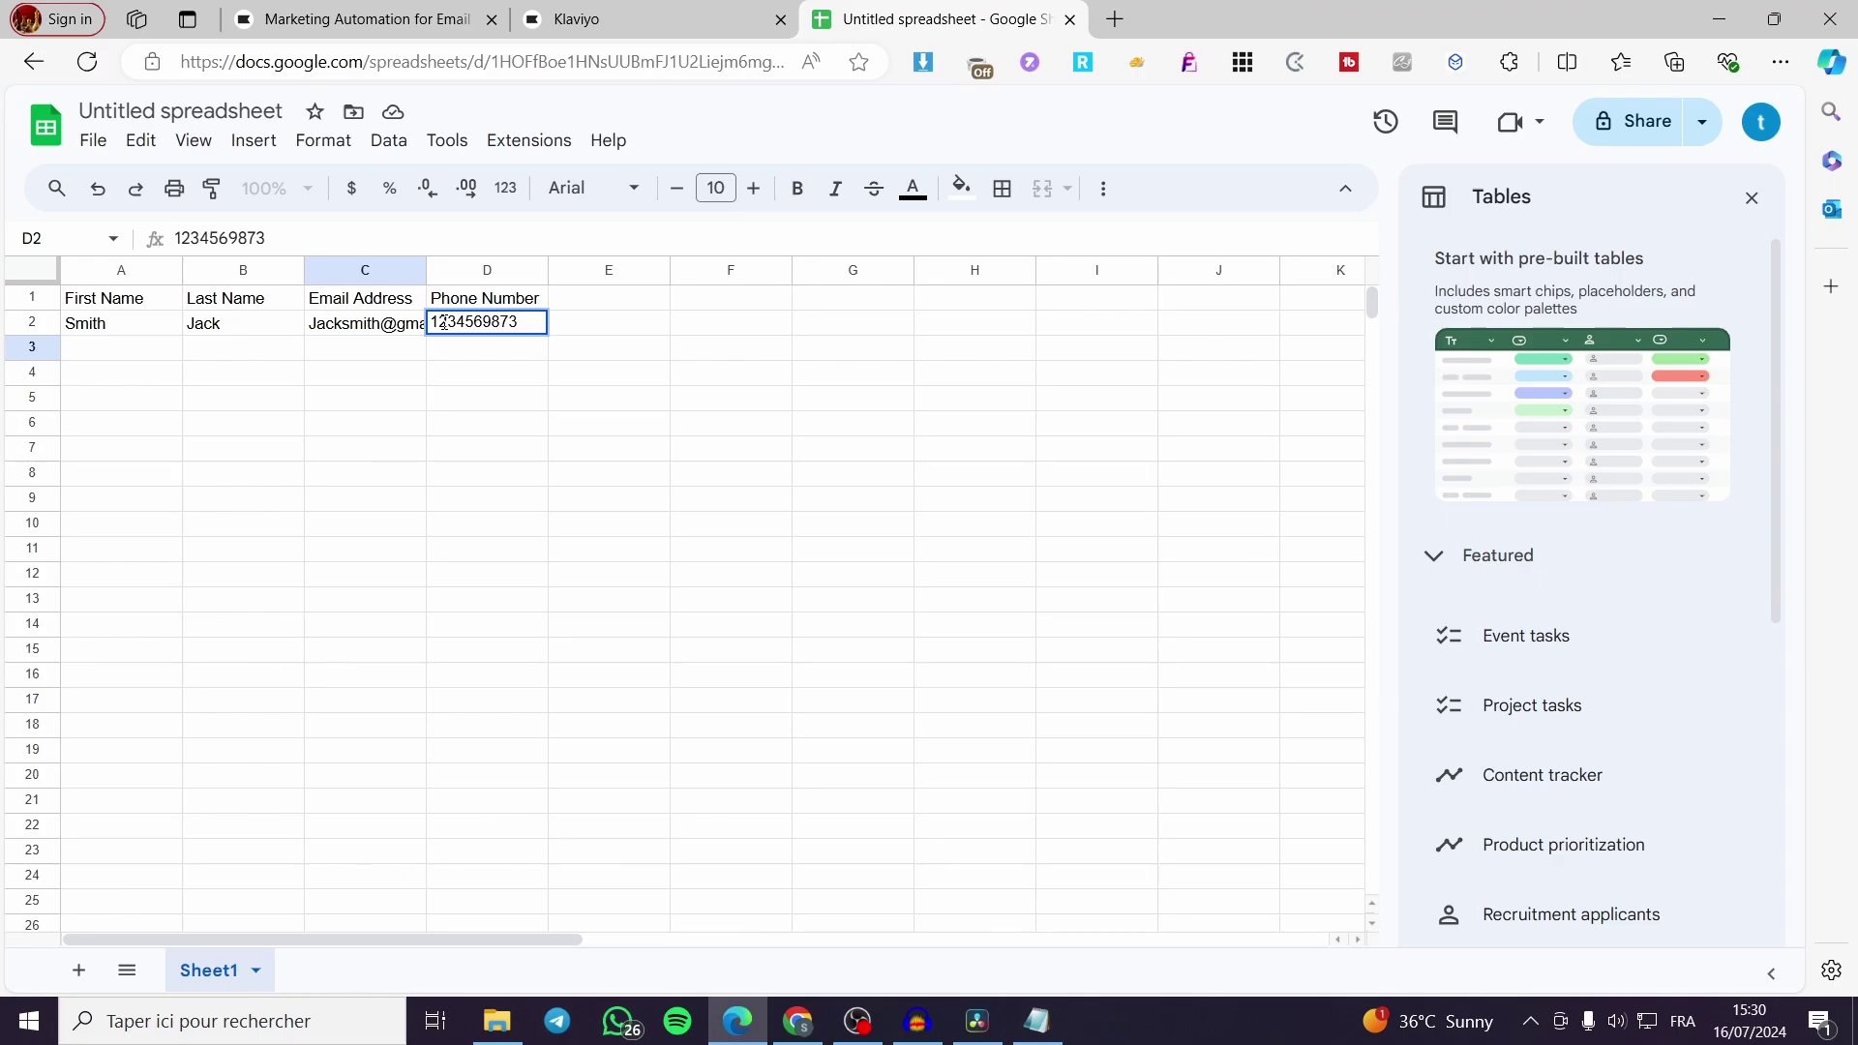
{"action": "type", "text": "+"}
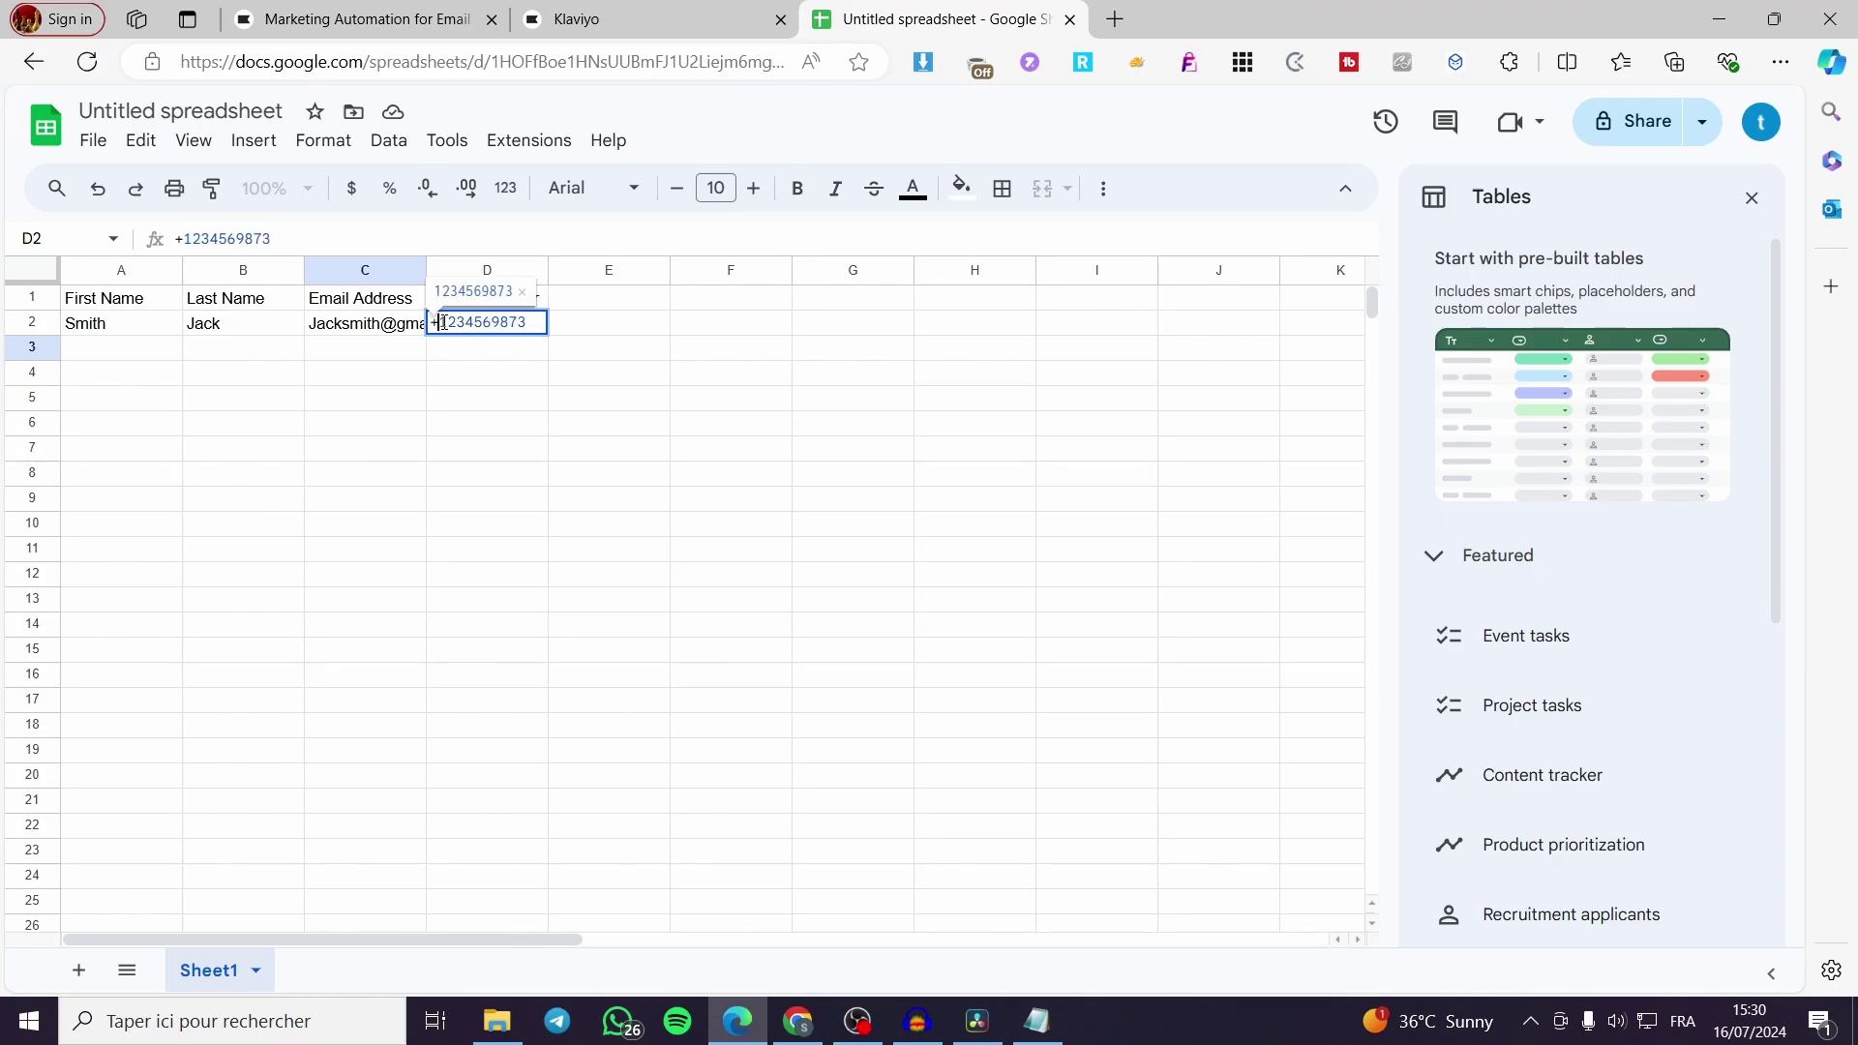
{"action": "key", "text": "Return"}
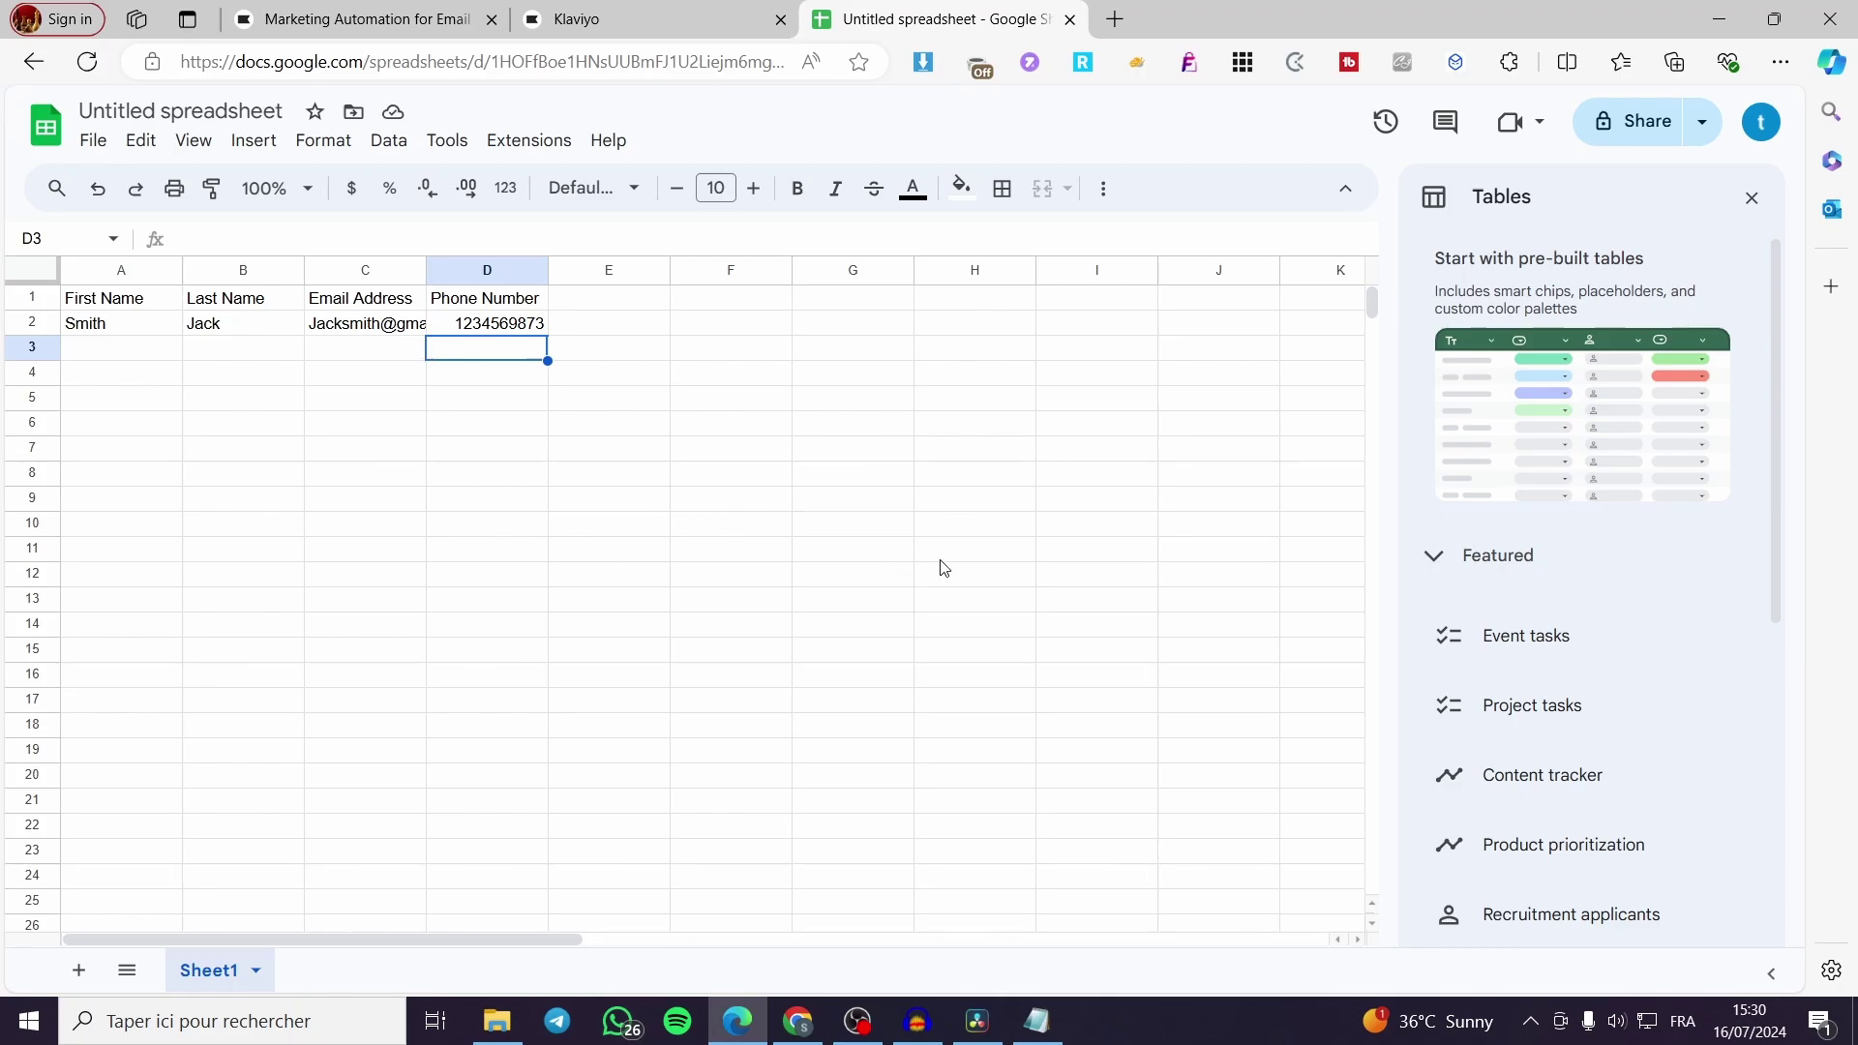
Download the sheet as a Comma Separated Values (.csv) file
{"action": "left_click", "coordinate": [94, 142]}
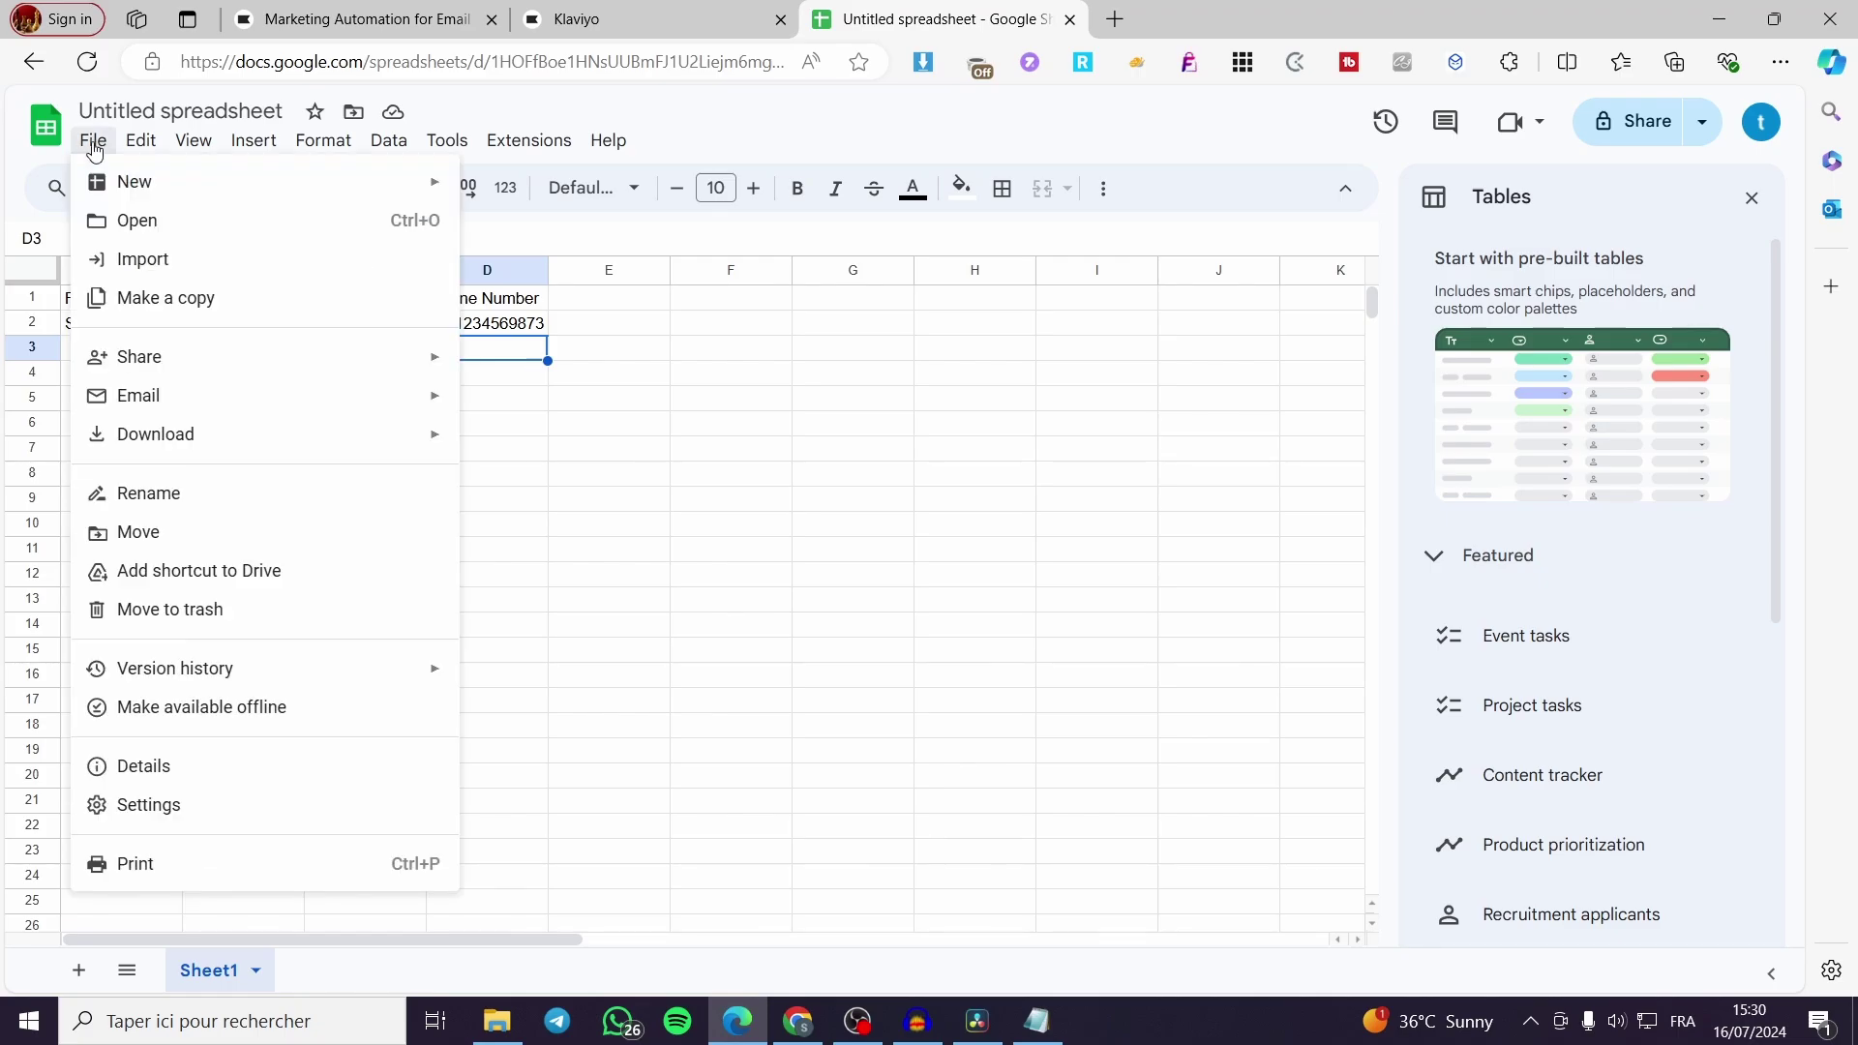
{"action": "mouse_move", "coordinate": [244, 443]}
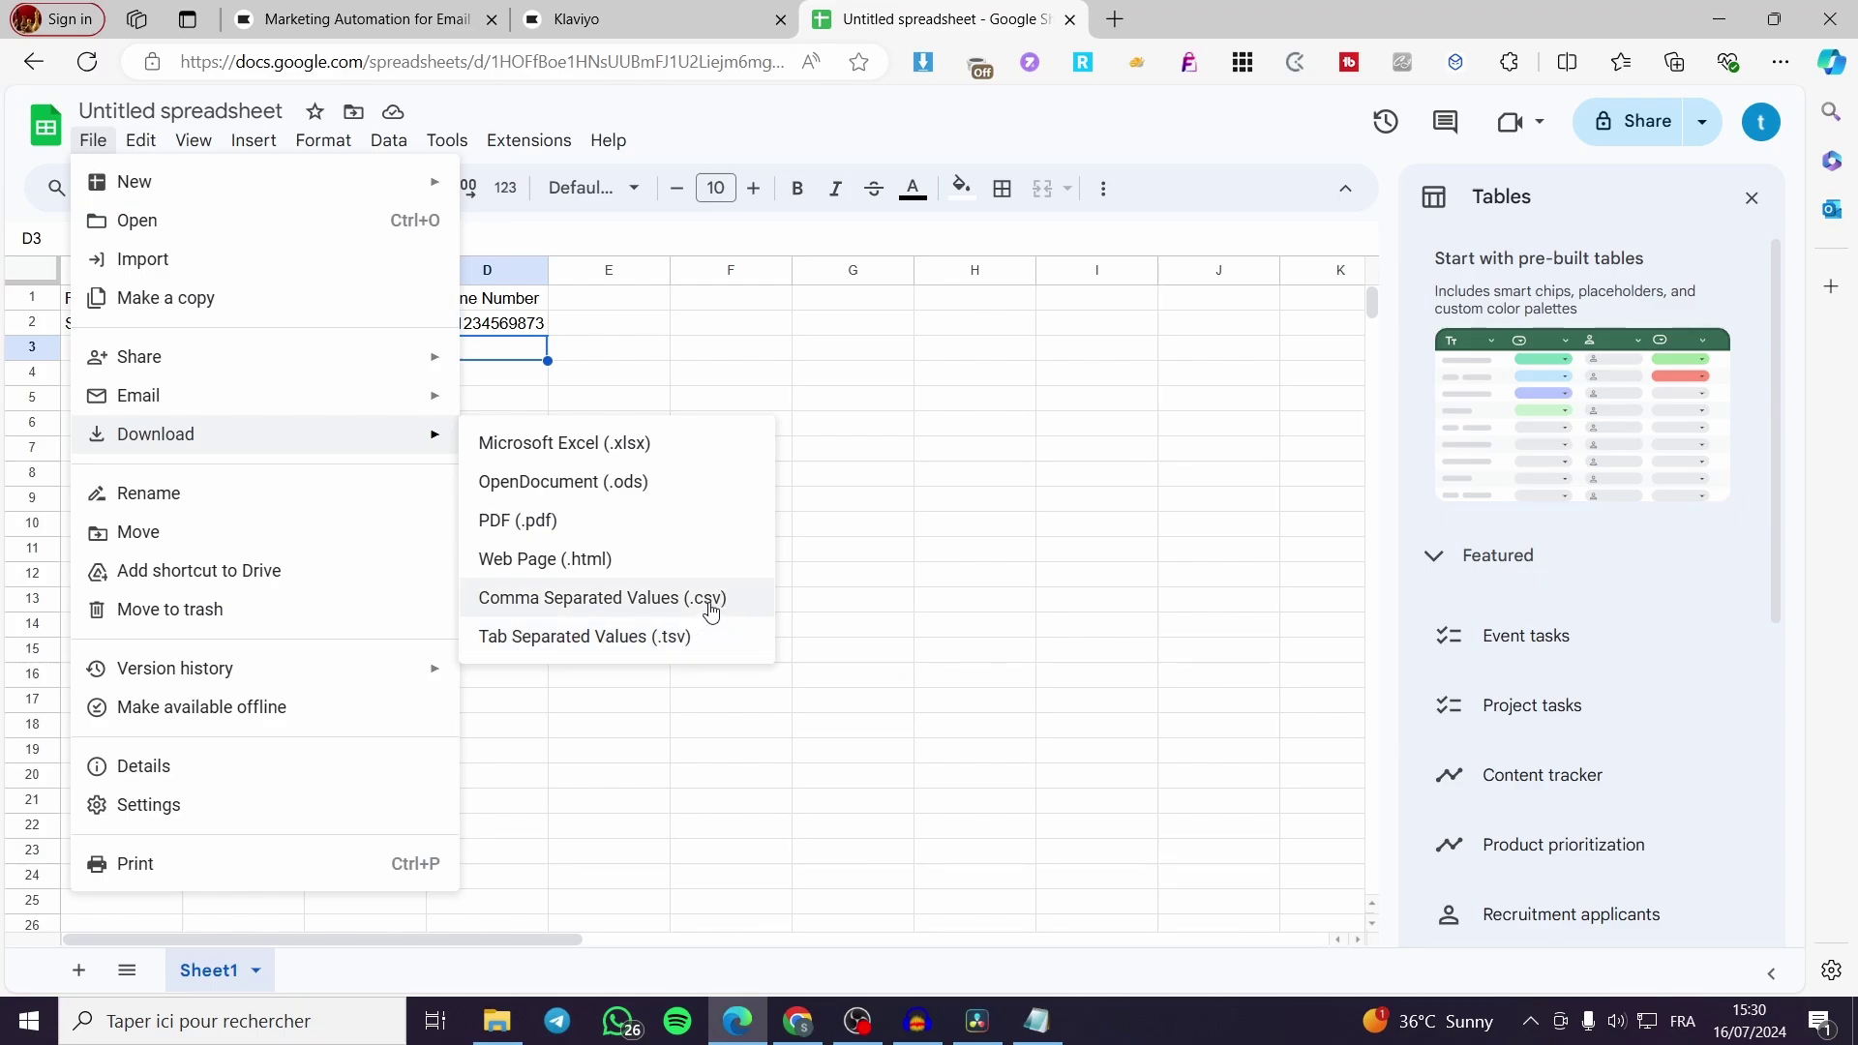
{"action": "left_click", "coordinate": [664, 600]}
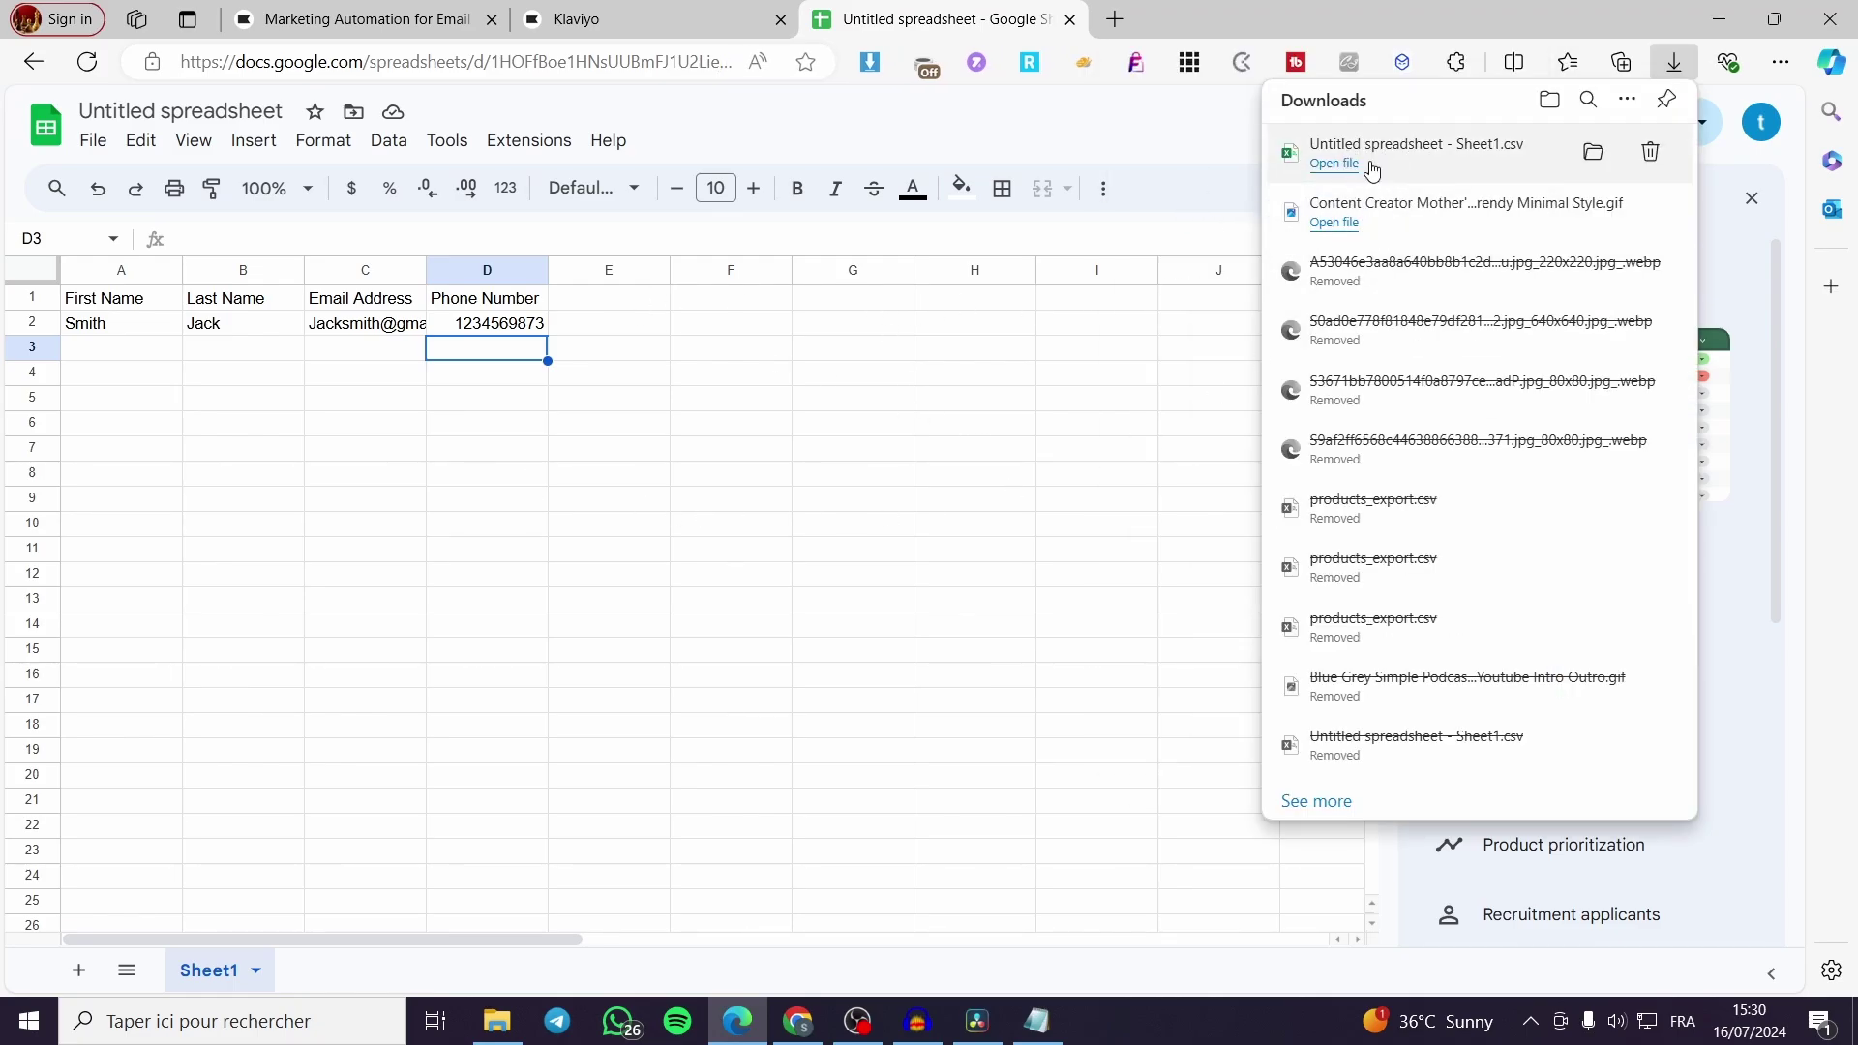
Drag 'Untitled spreadsheet - Sheet1.csv' from Edge's downloads into Klaviyo's CSV upload area
{"action": "left_click", "coordinate": [701, 8]}
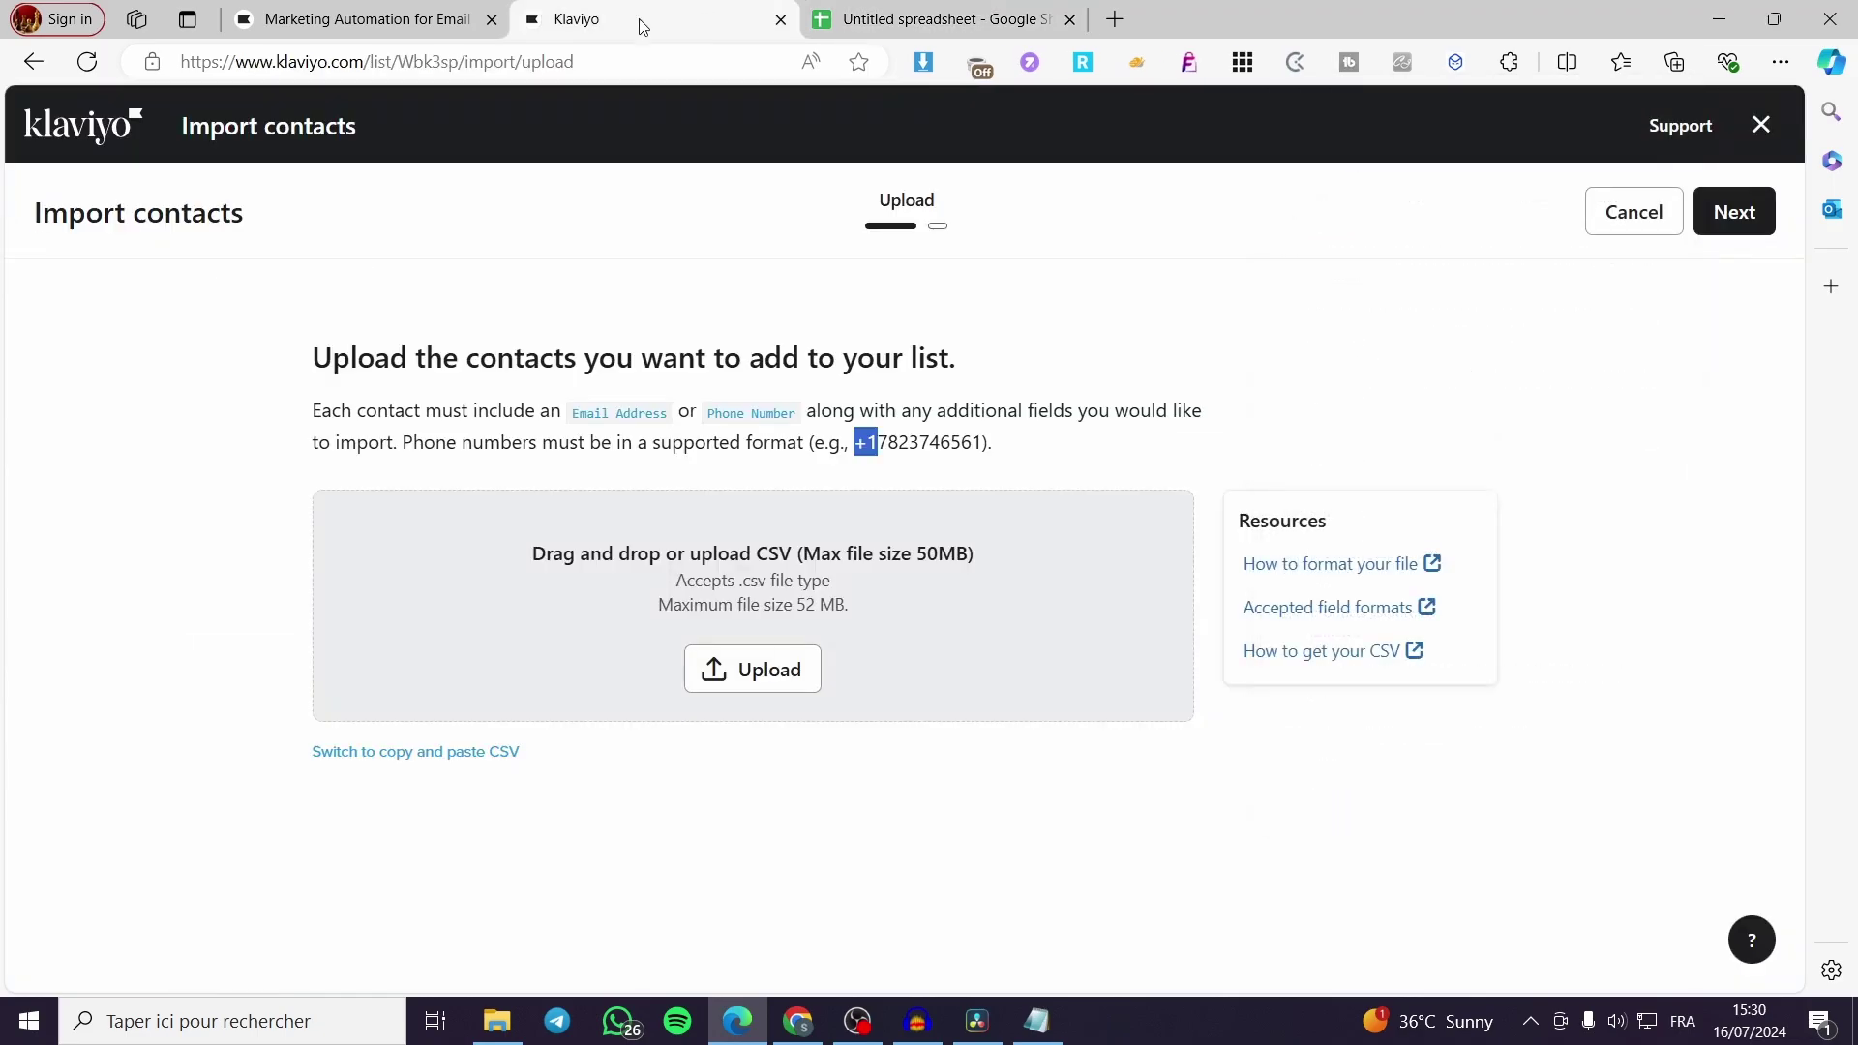
{"action": "left_click", "coordinate": [1778, 61]}
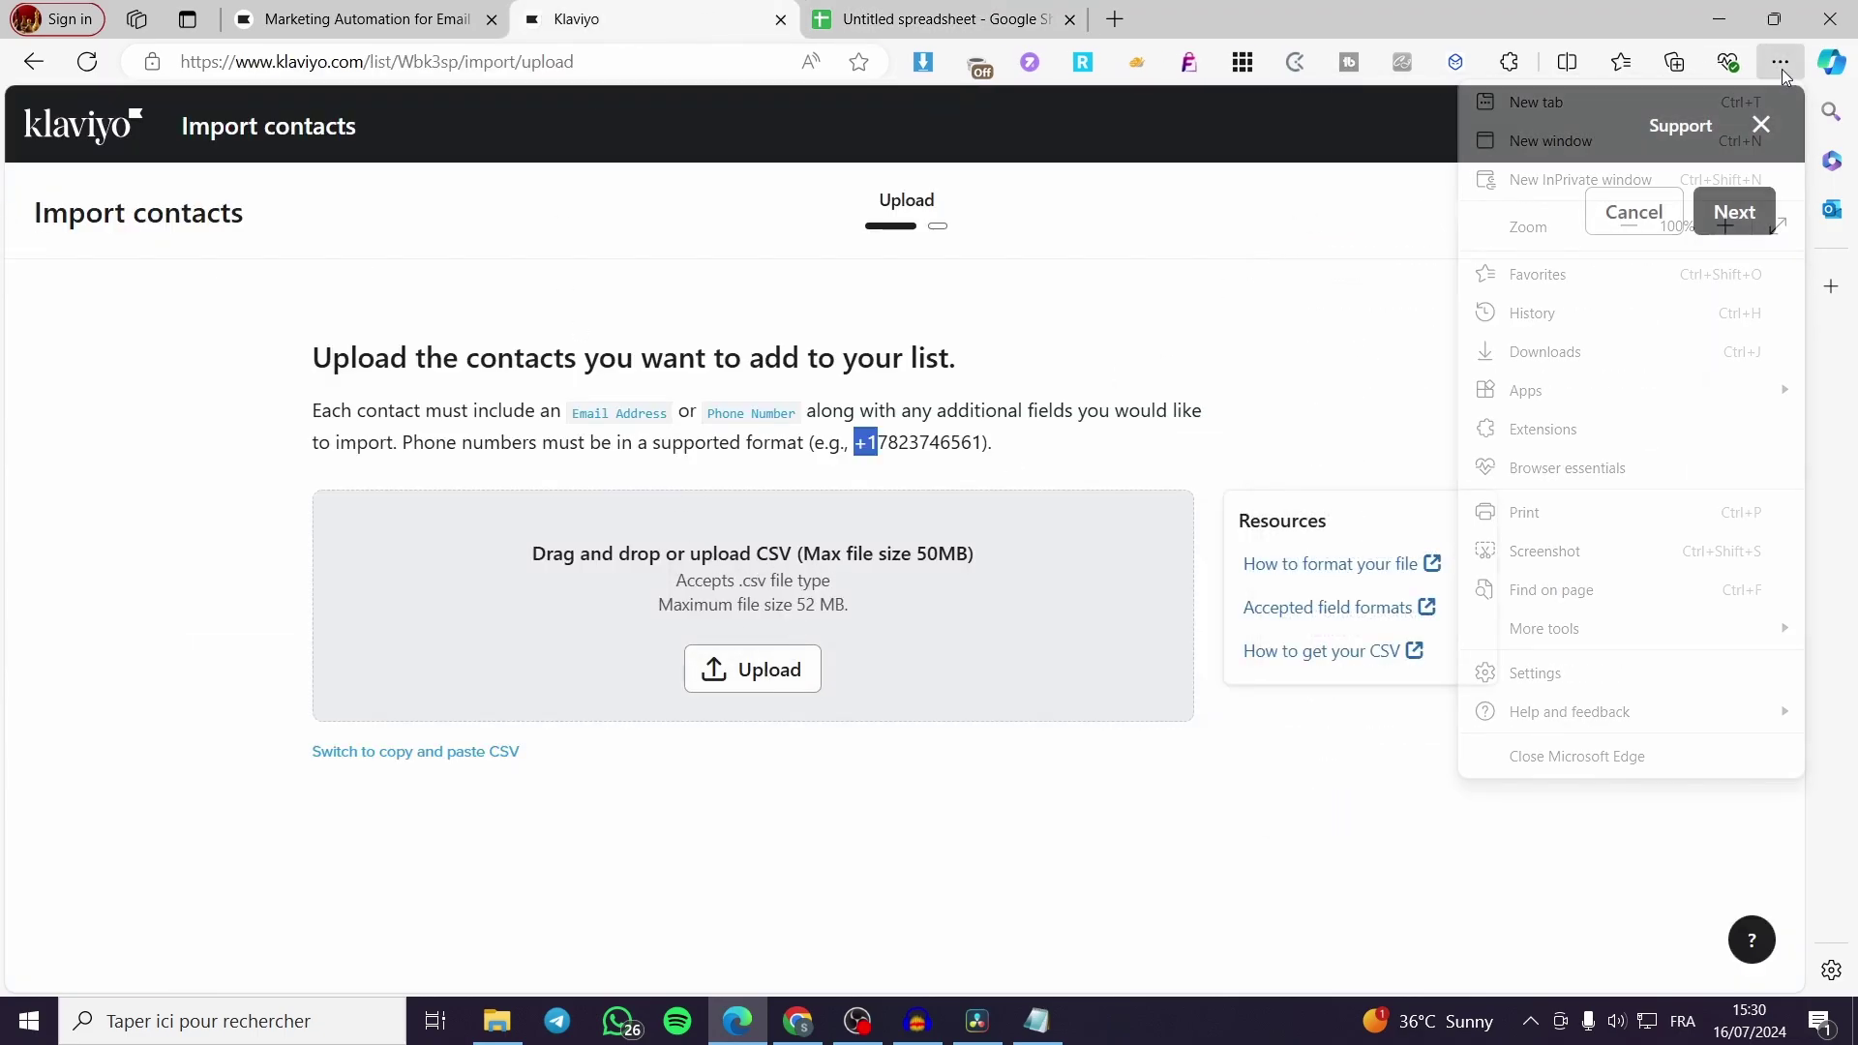
{"action": "left_click", "coordinate": [1623, 344]}
{"action": "left_click_drag", "start_coordinate": [1341, 152], "coordinate": [862, 591]}
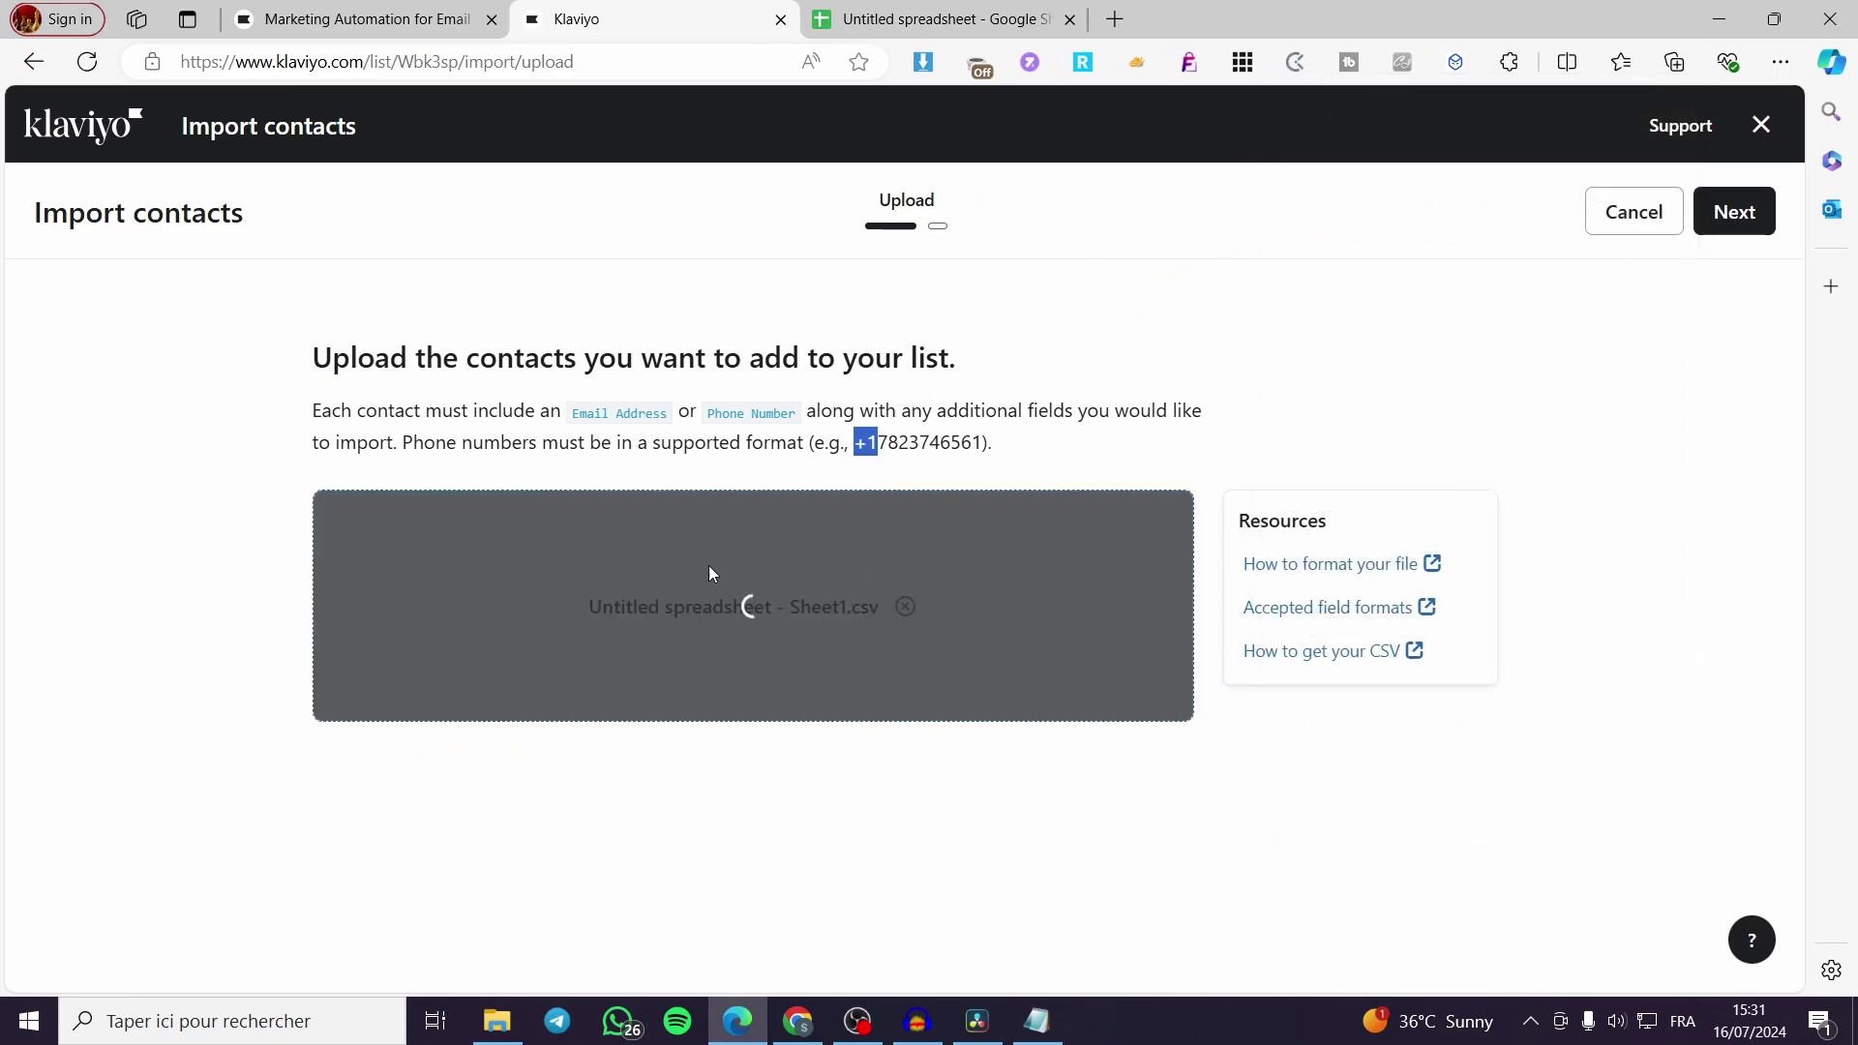
{"action": "scroll", "coordinate": [1524, 693], "scroll_direction": "down", "scroll_amount": 1}
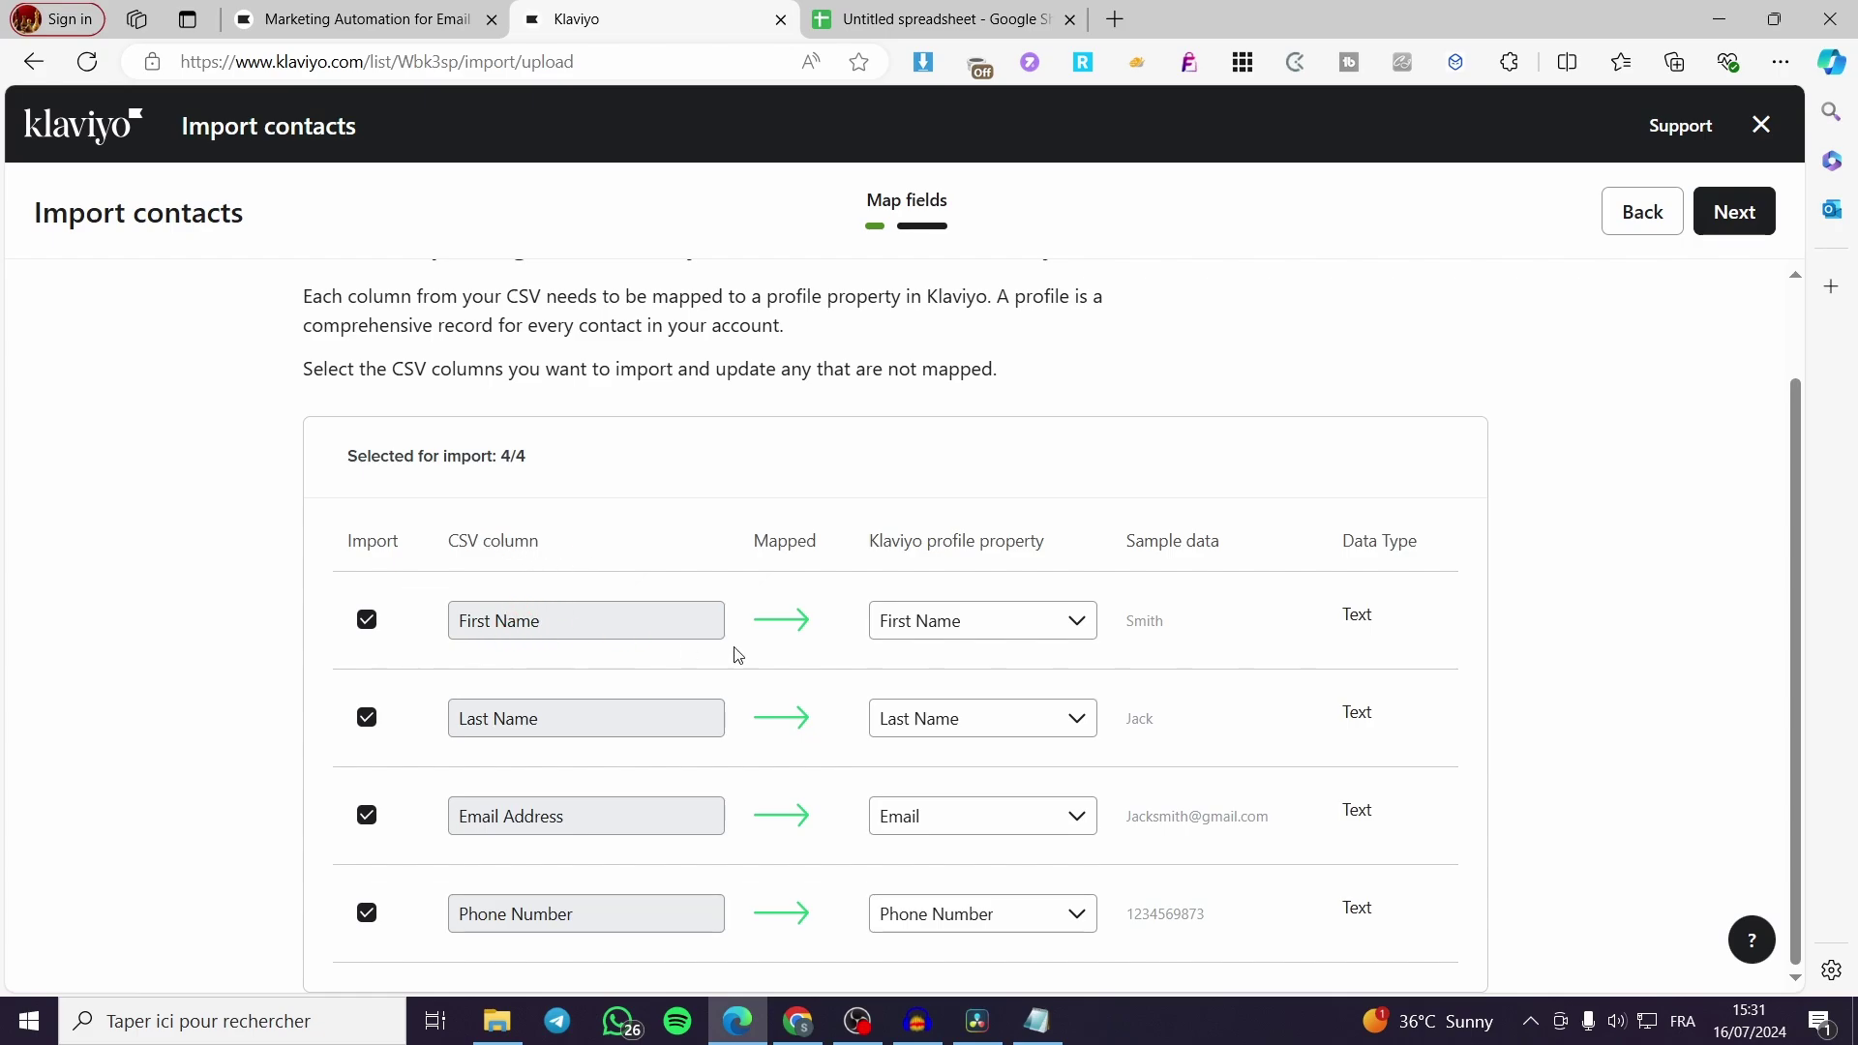
Verify First Name's property mapping and keep Email Address mapped to Email, then accept all four mappings
{"action": "left_click", "coordinate": [1079, 624]}
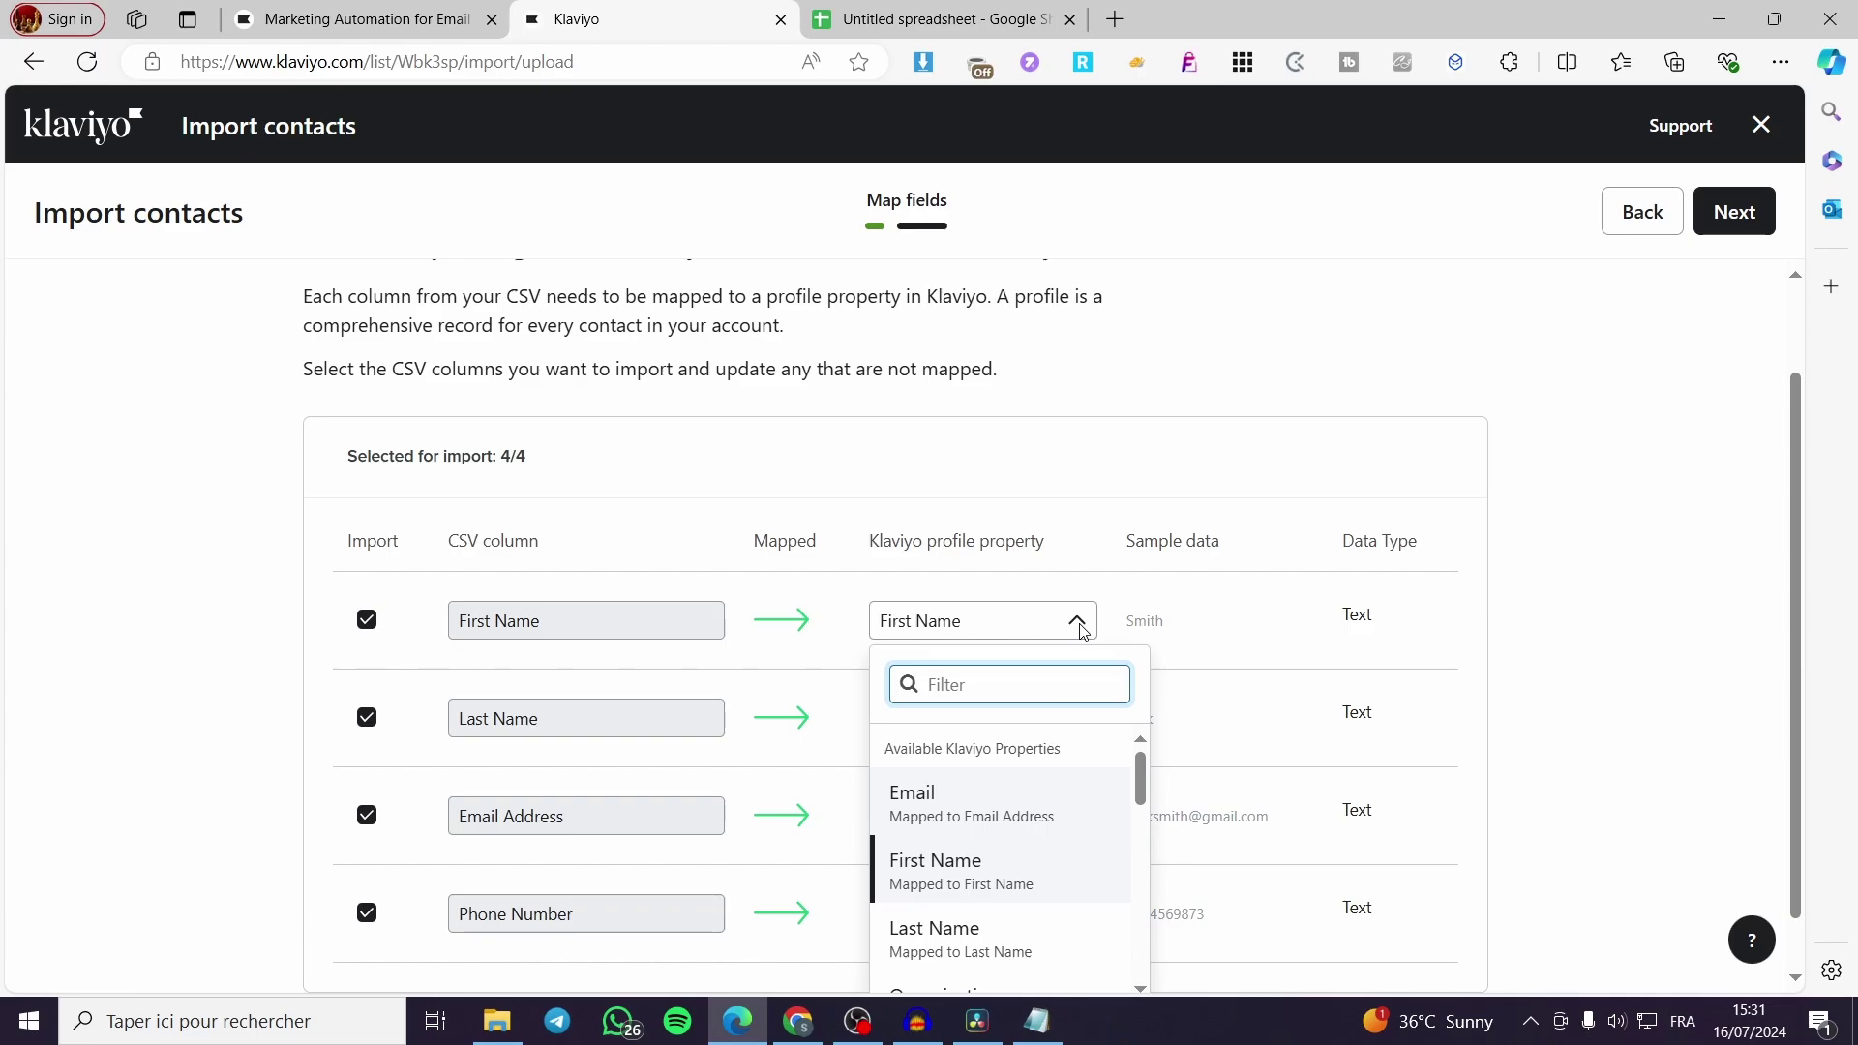
{"action": "left_click", "coordinate": [1080, 625]}
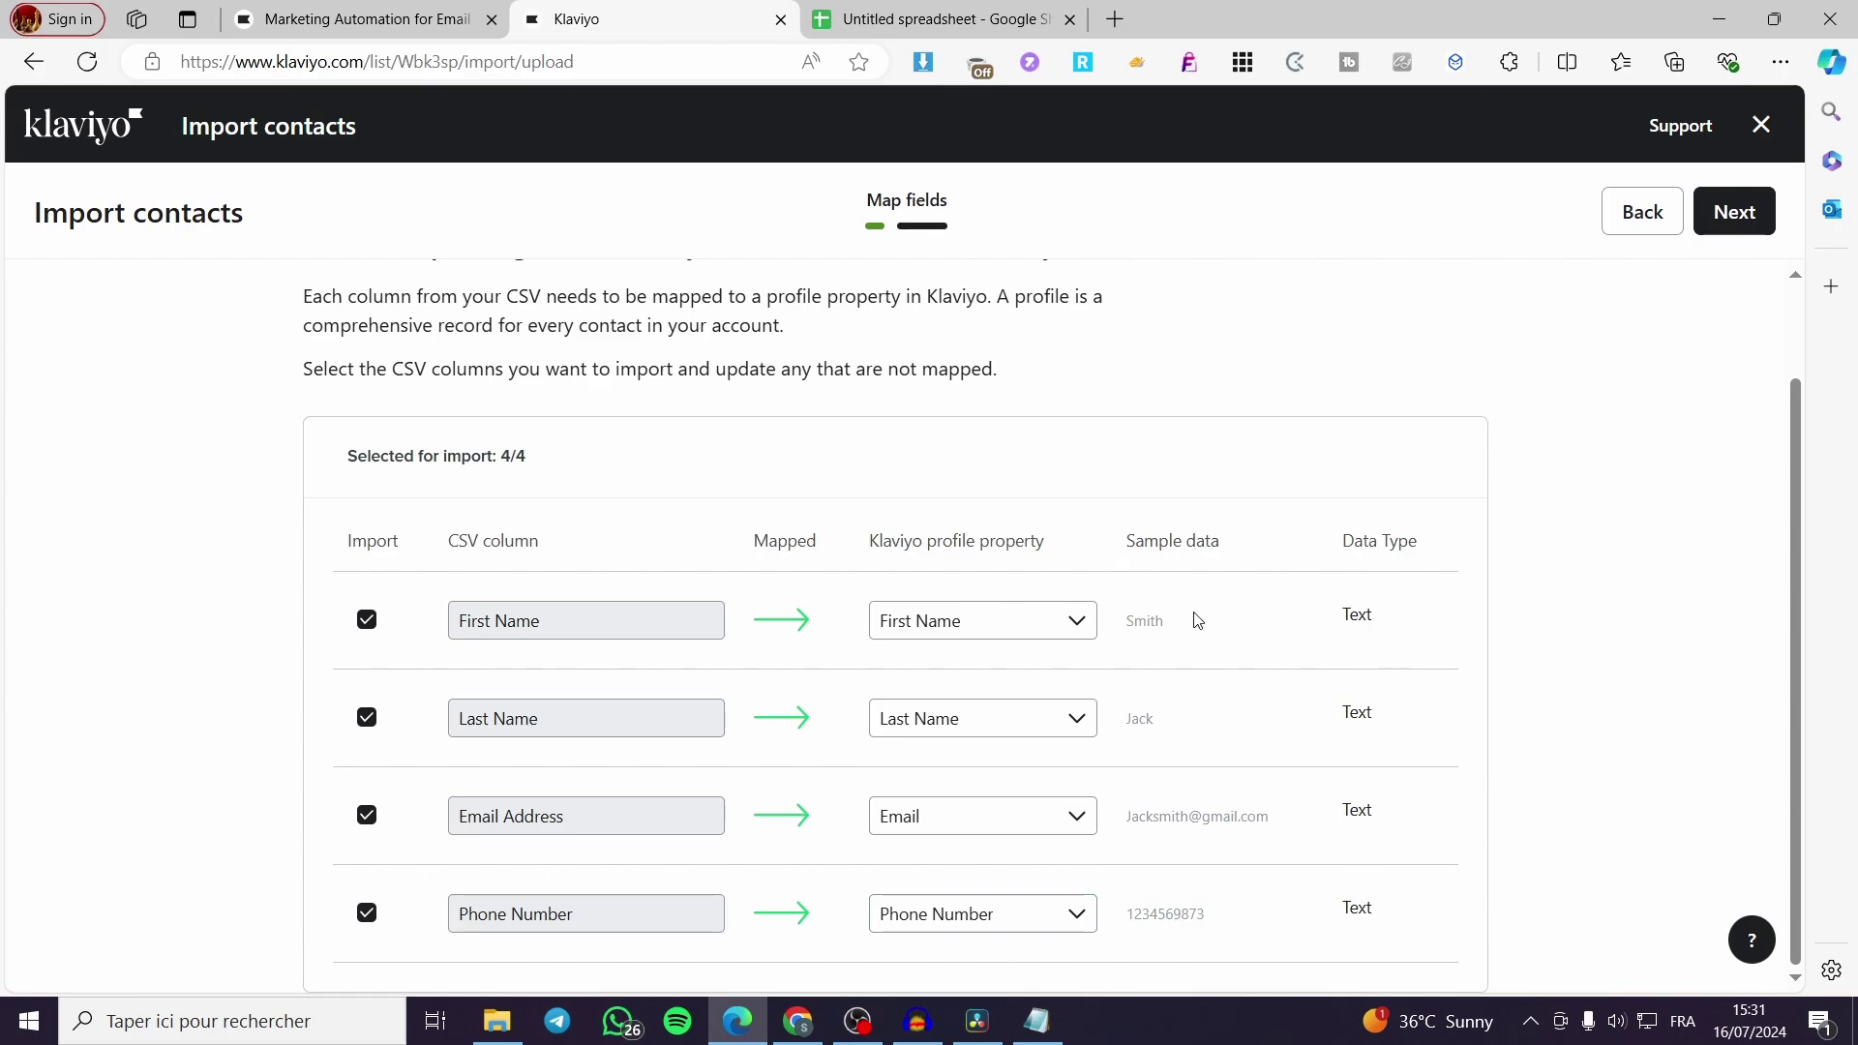
{"action": "left_click_drag", "start_coordinate": [1190, 633], "coordinate": [1108, 629]}
{"action": "left_click", "coordinate": [1203, 687]}
{"action": "left_click", "coordinate": [1050, 628]}
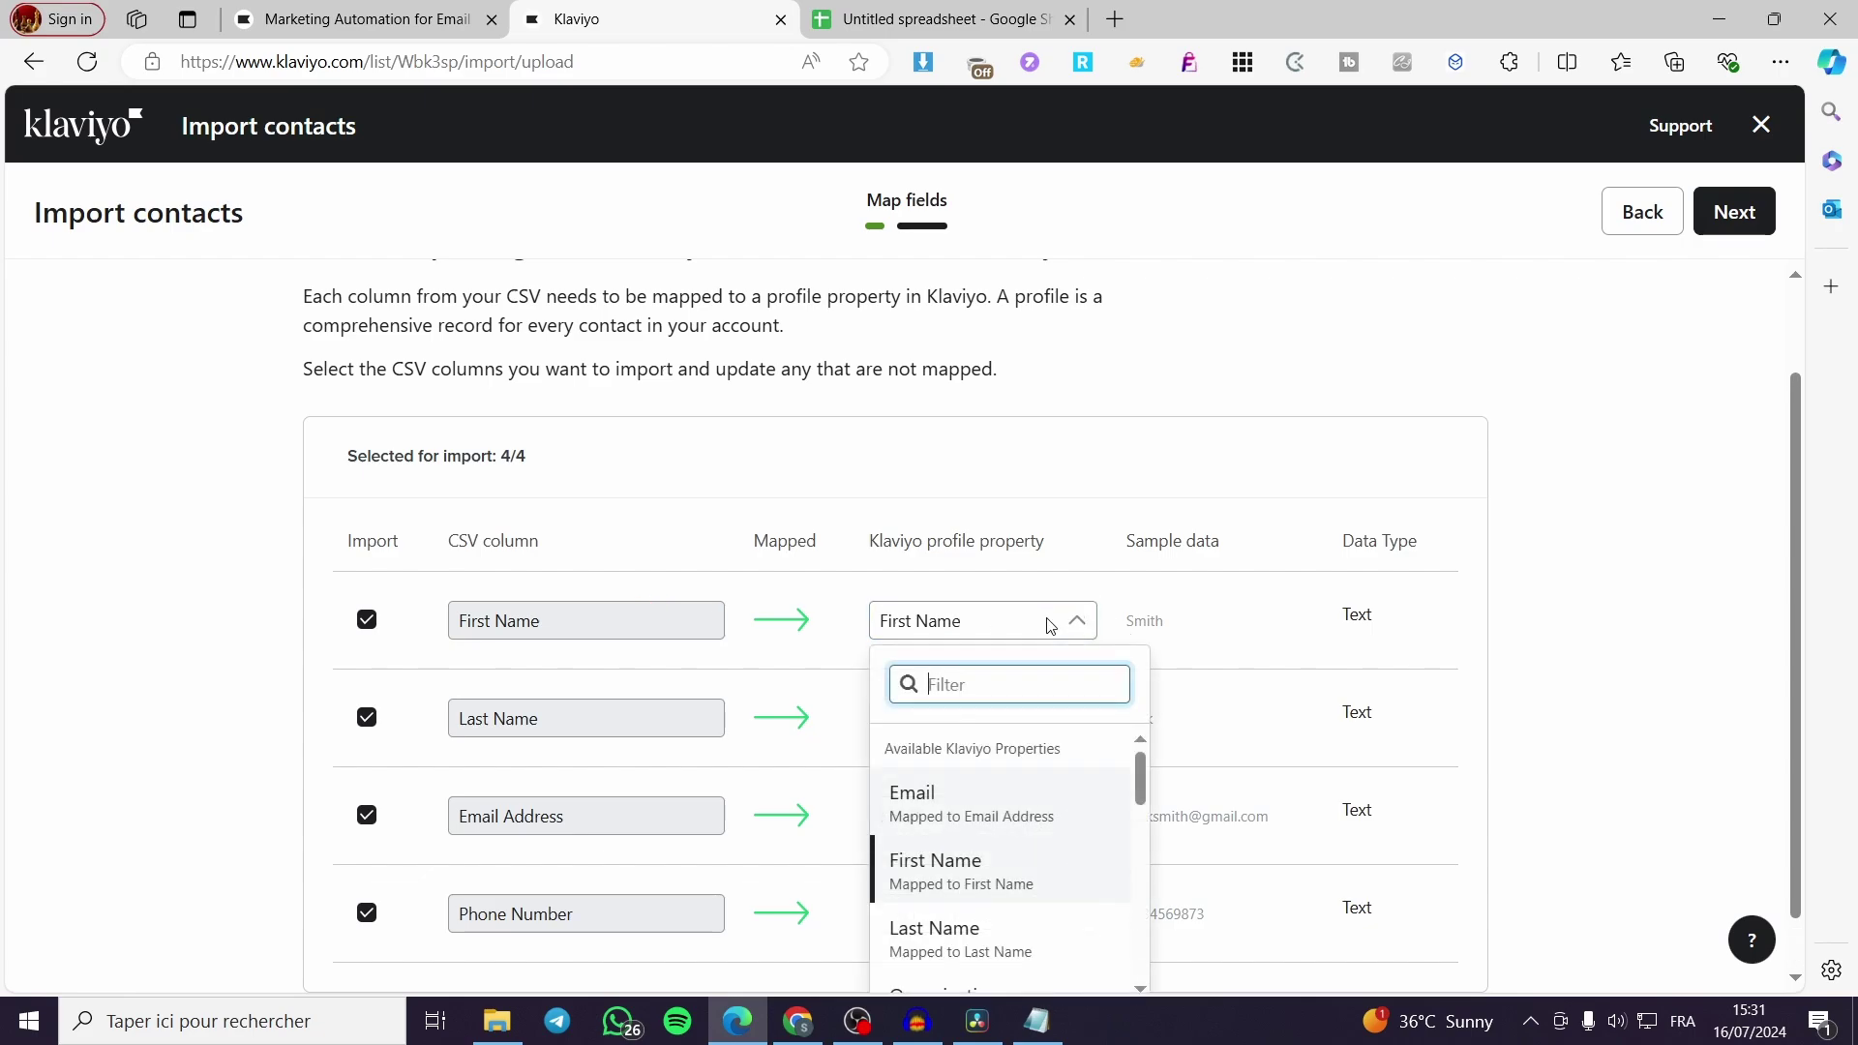
{"action": "left_click", "coordinate": [1217, 646]}
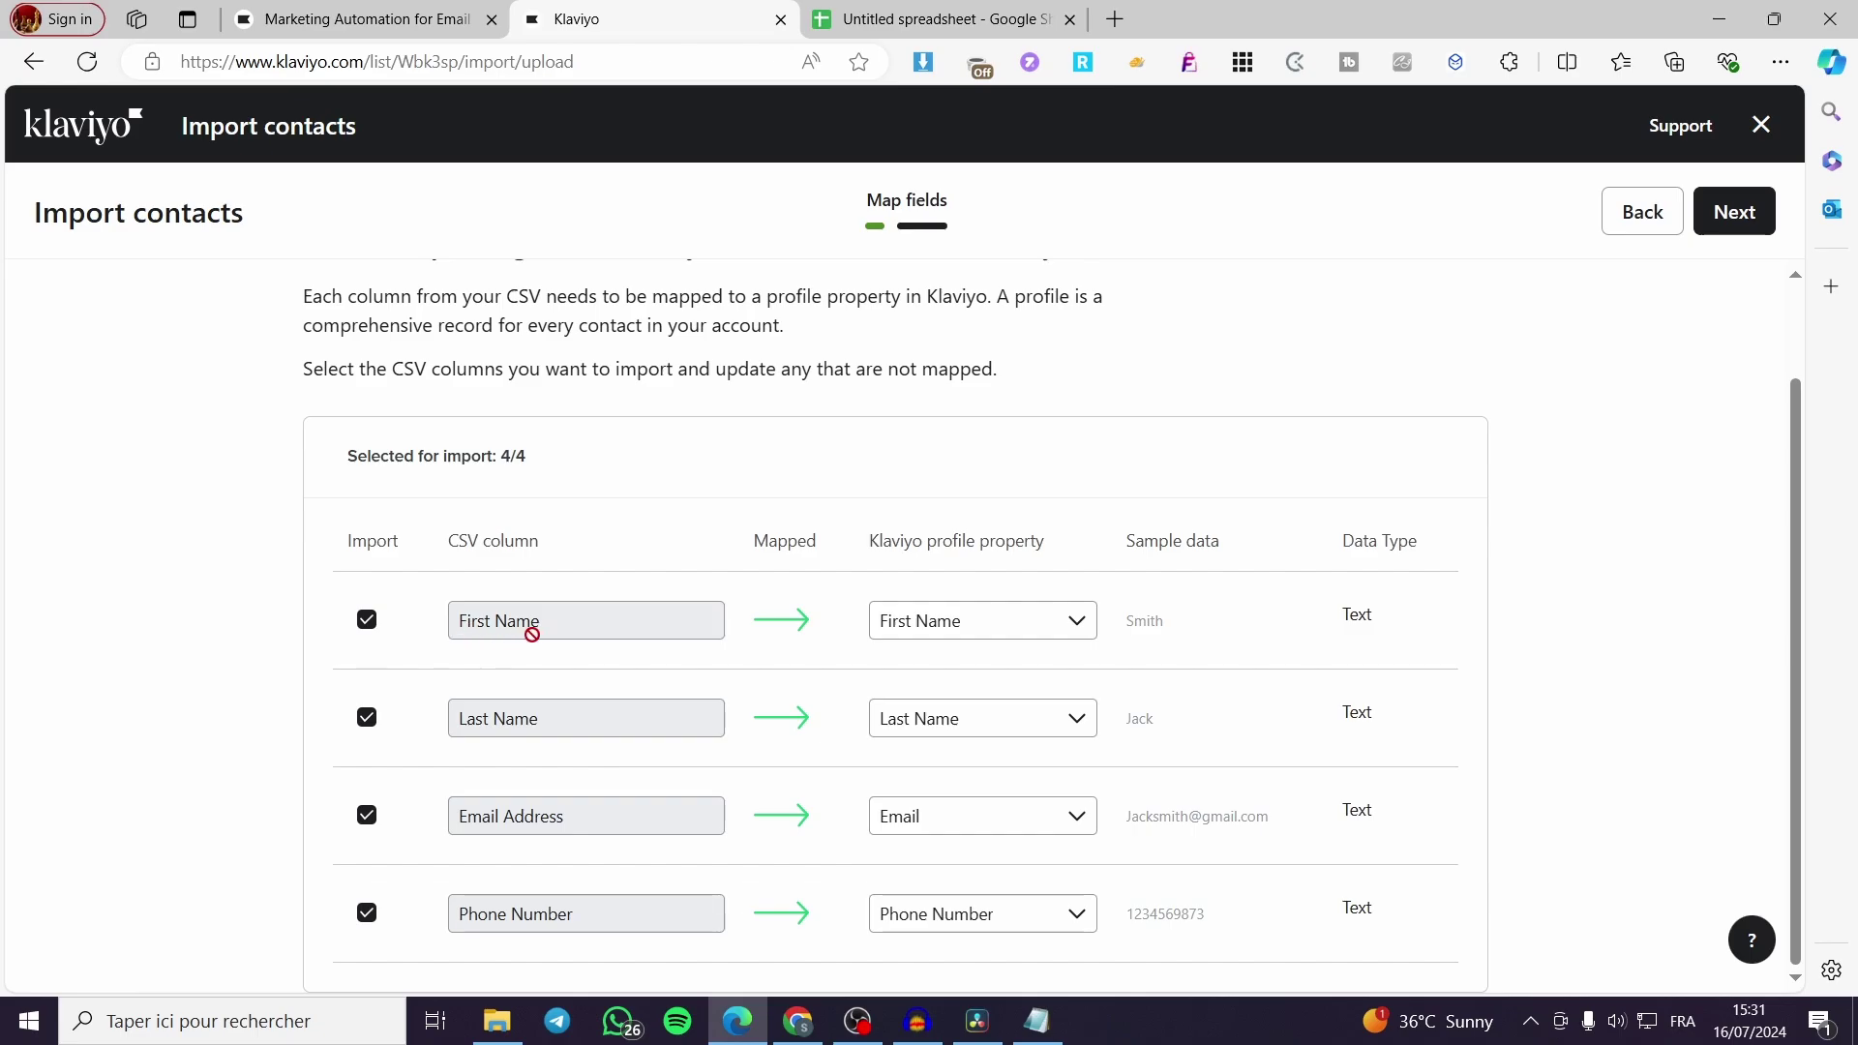
{"action": "left_click", "coordinate": [1071, 830]}
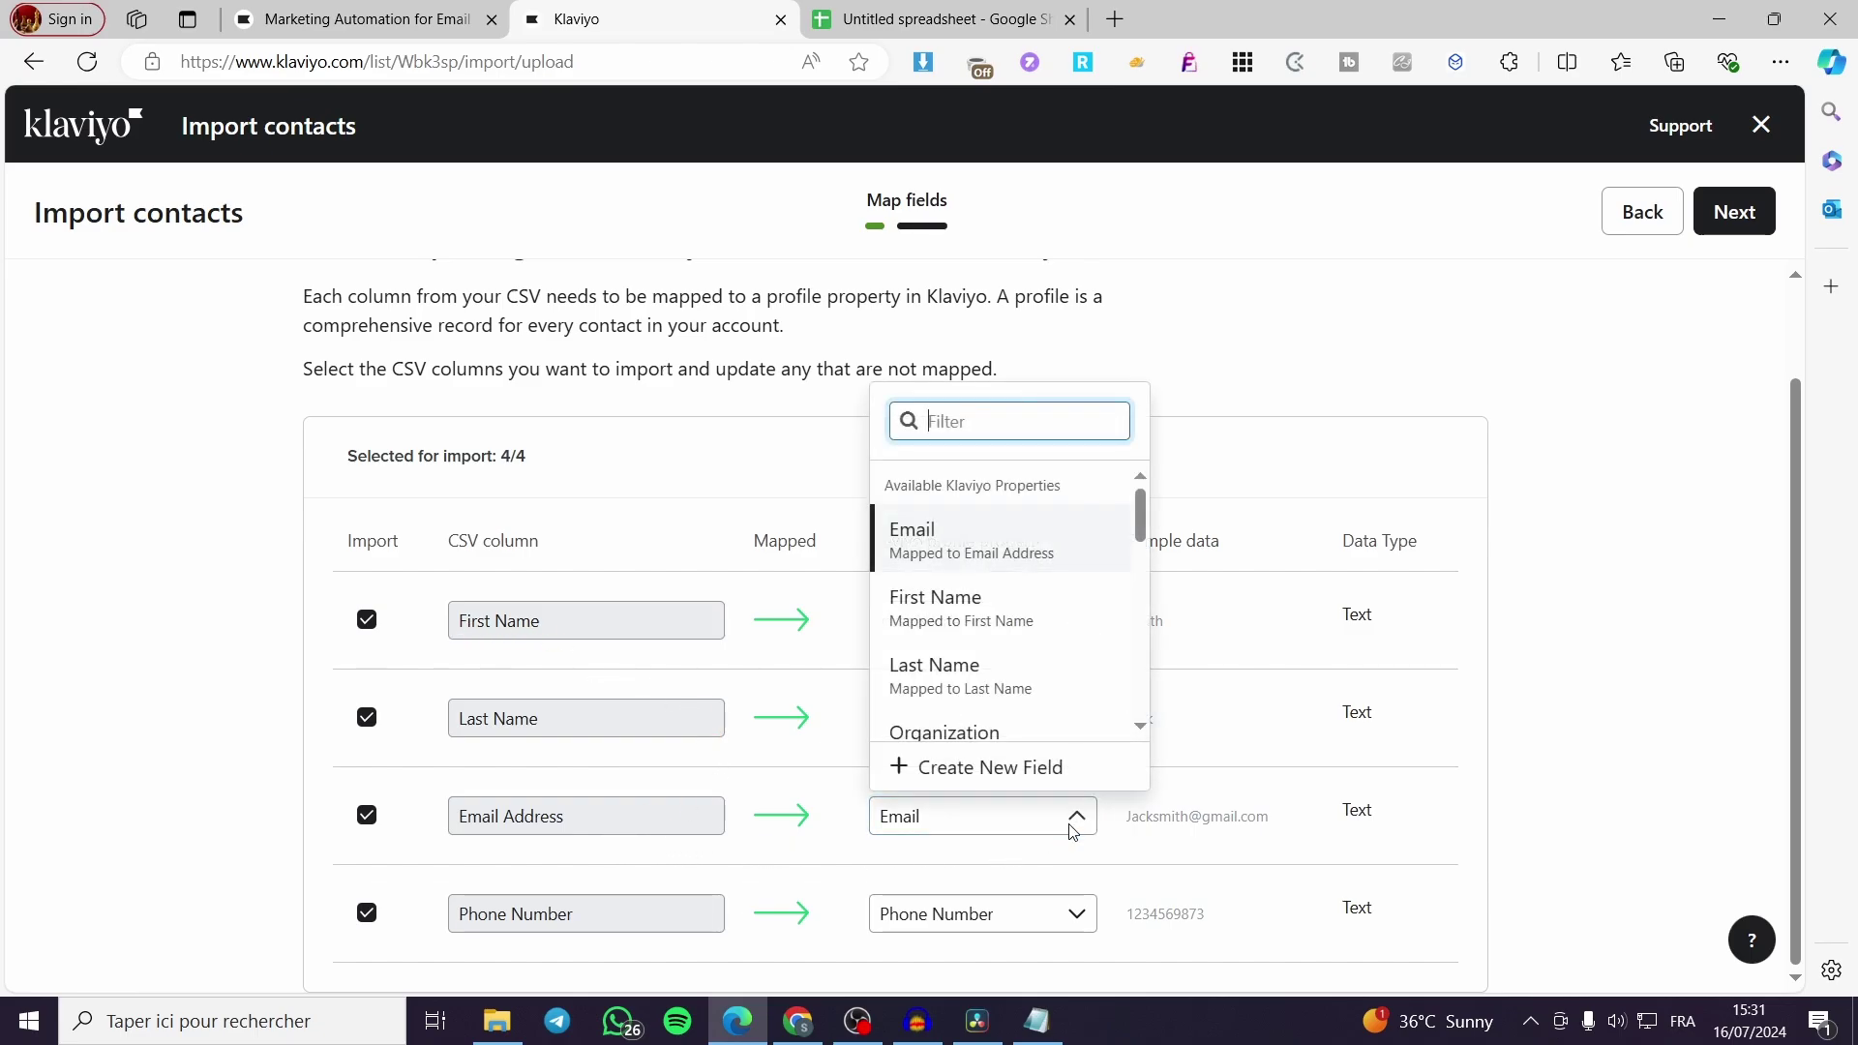
{"action": "left_click", "coordinate": [977, 543]}
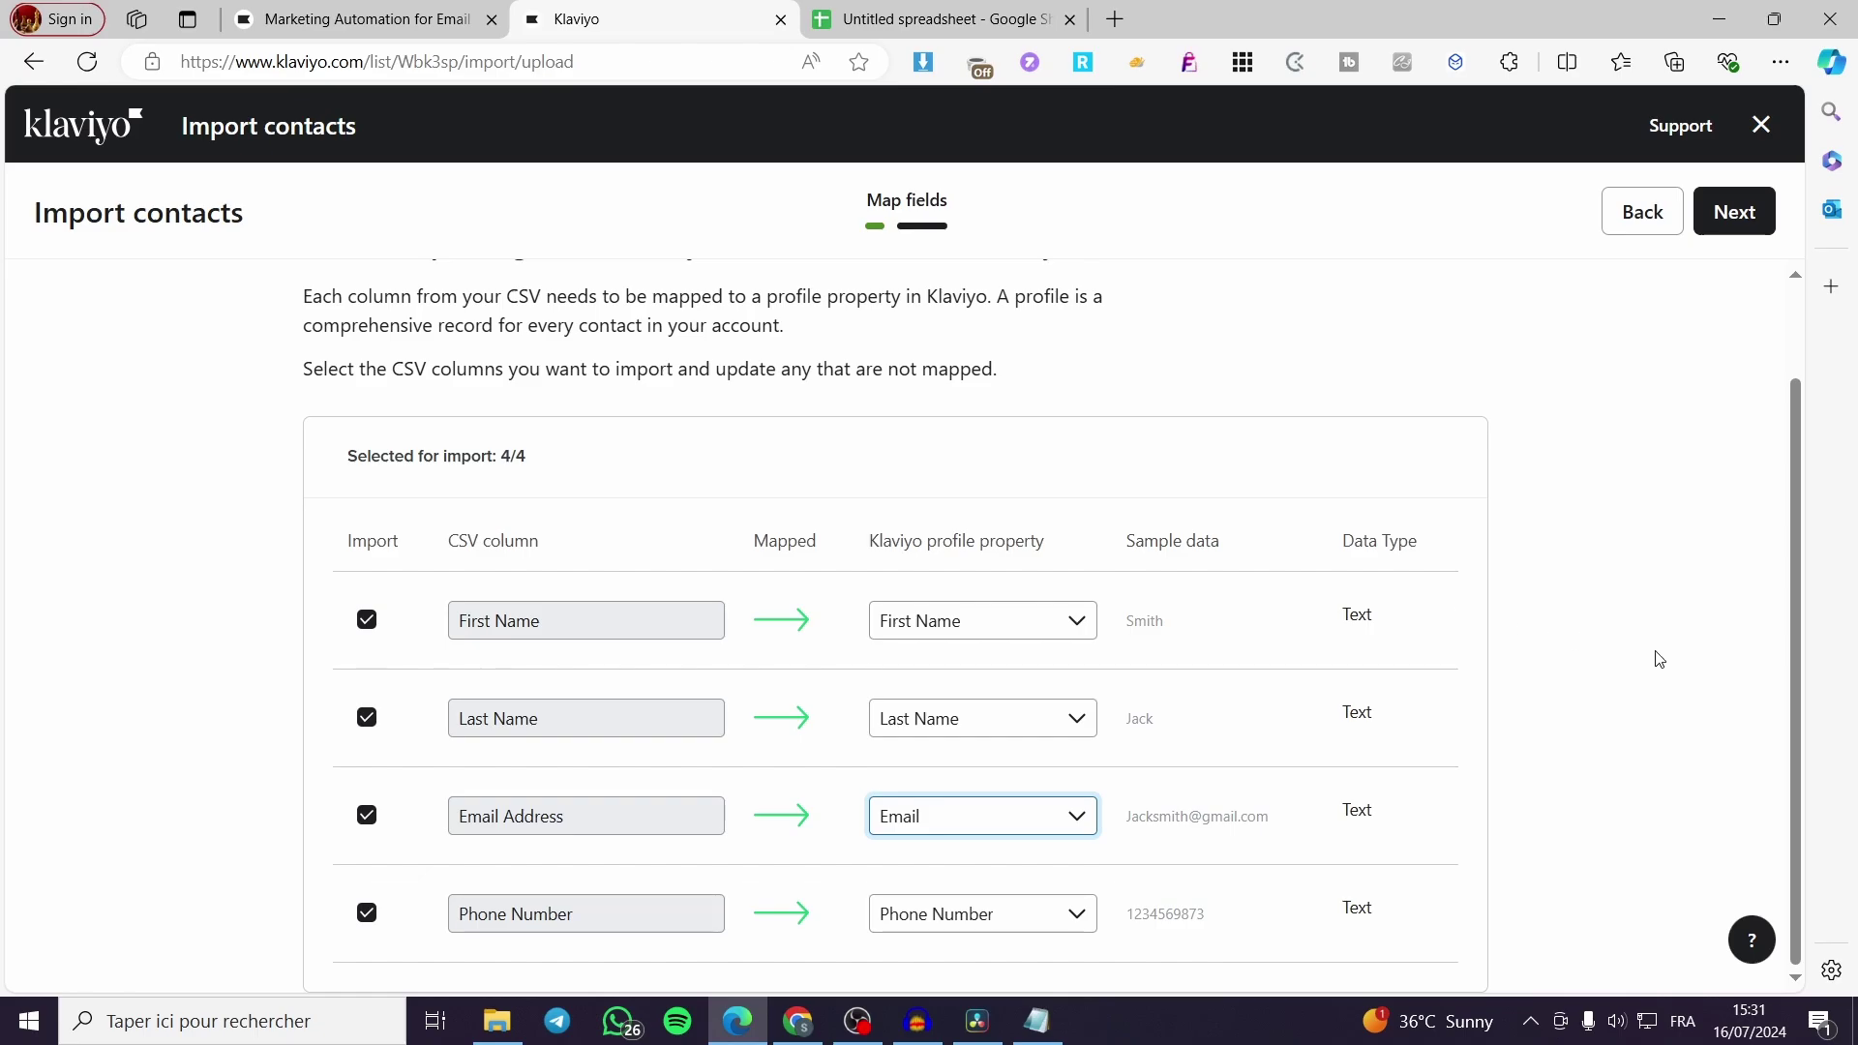
{"action": "left_click", "coordinate": [1715, 215]}
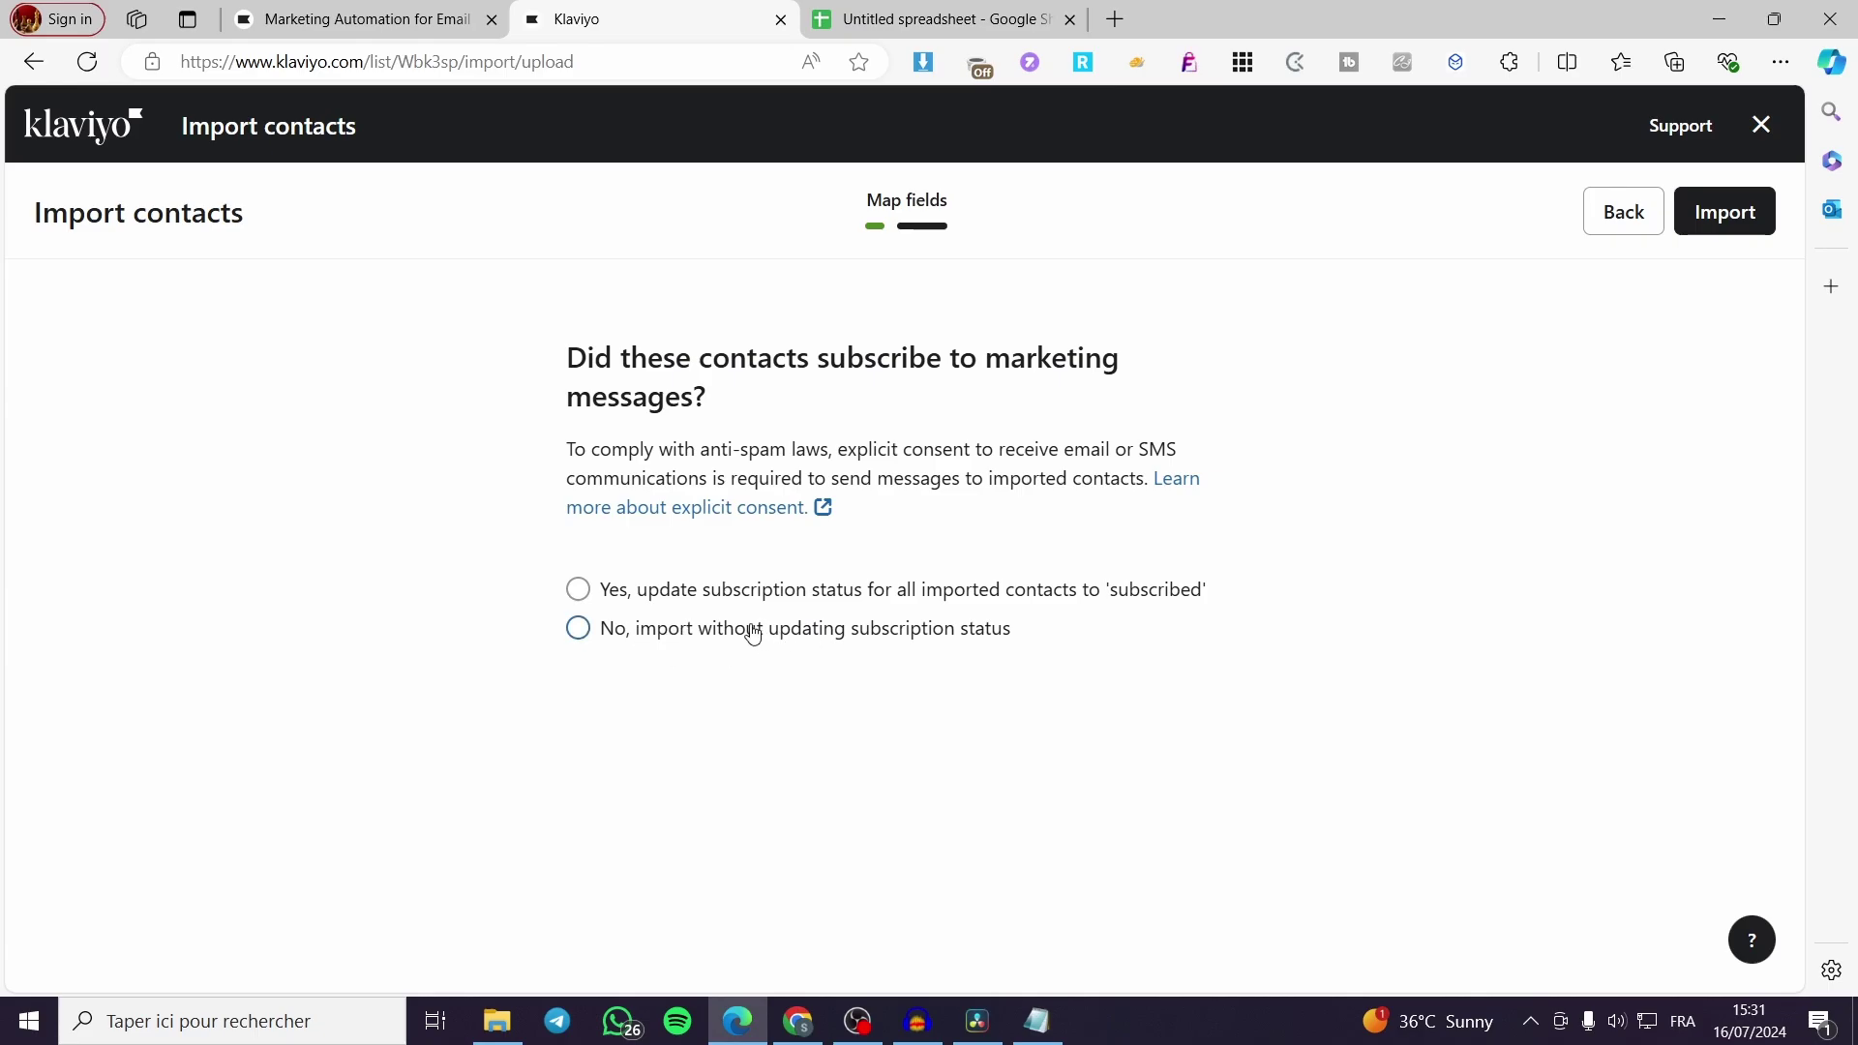
Mark the contacts as subscribed to email marketing and import them into Test contacts
{"action": "left_click", "coordinate": [577, 589]}
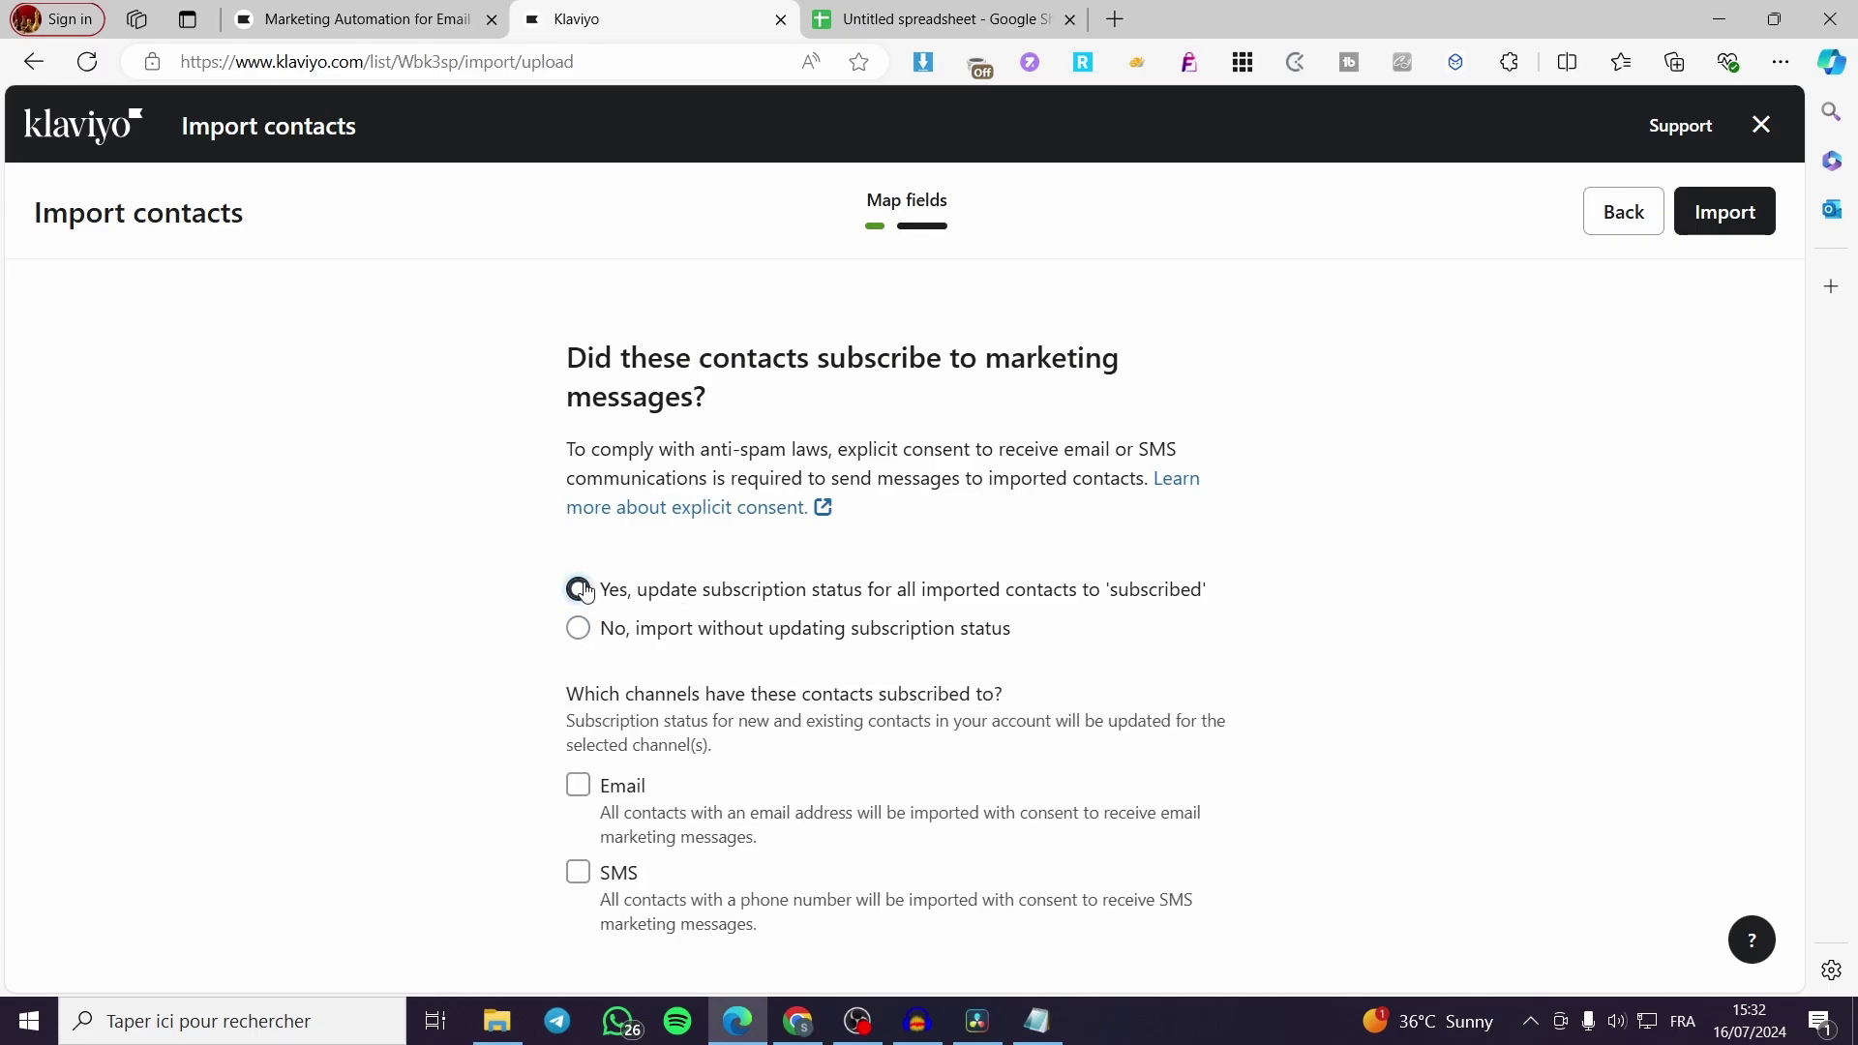
{"action": "left_click", "coordinate": [578, 784]}
{"action": "left_click", "coordinate": [1739, 221]}
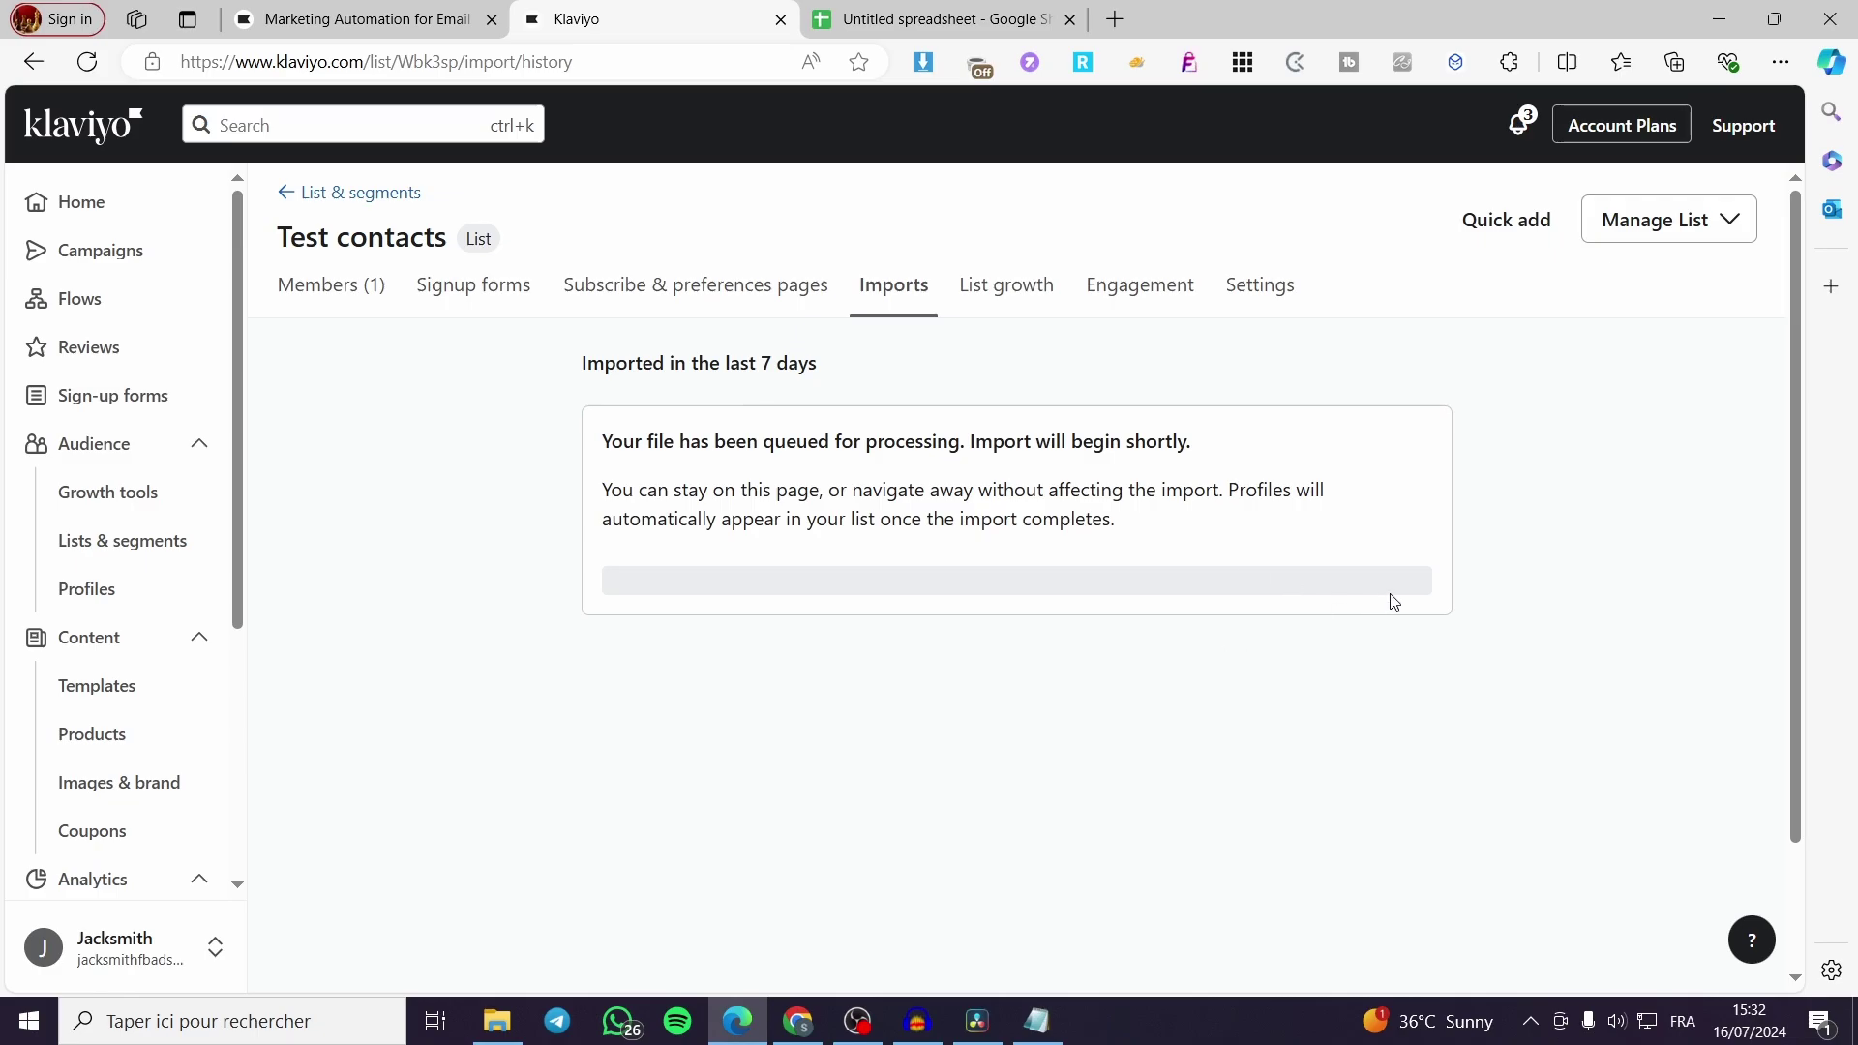
Reload the Imports page and view the Test contacts members, showing one profile
{"action": "left_click", "coordinate": [975, 18]}
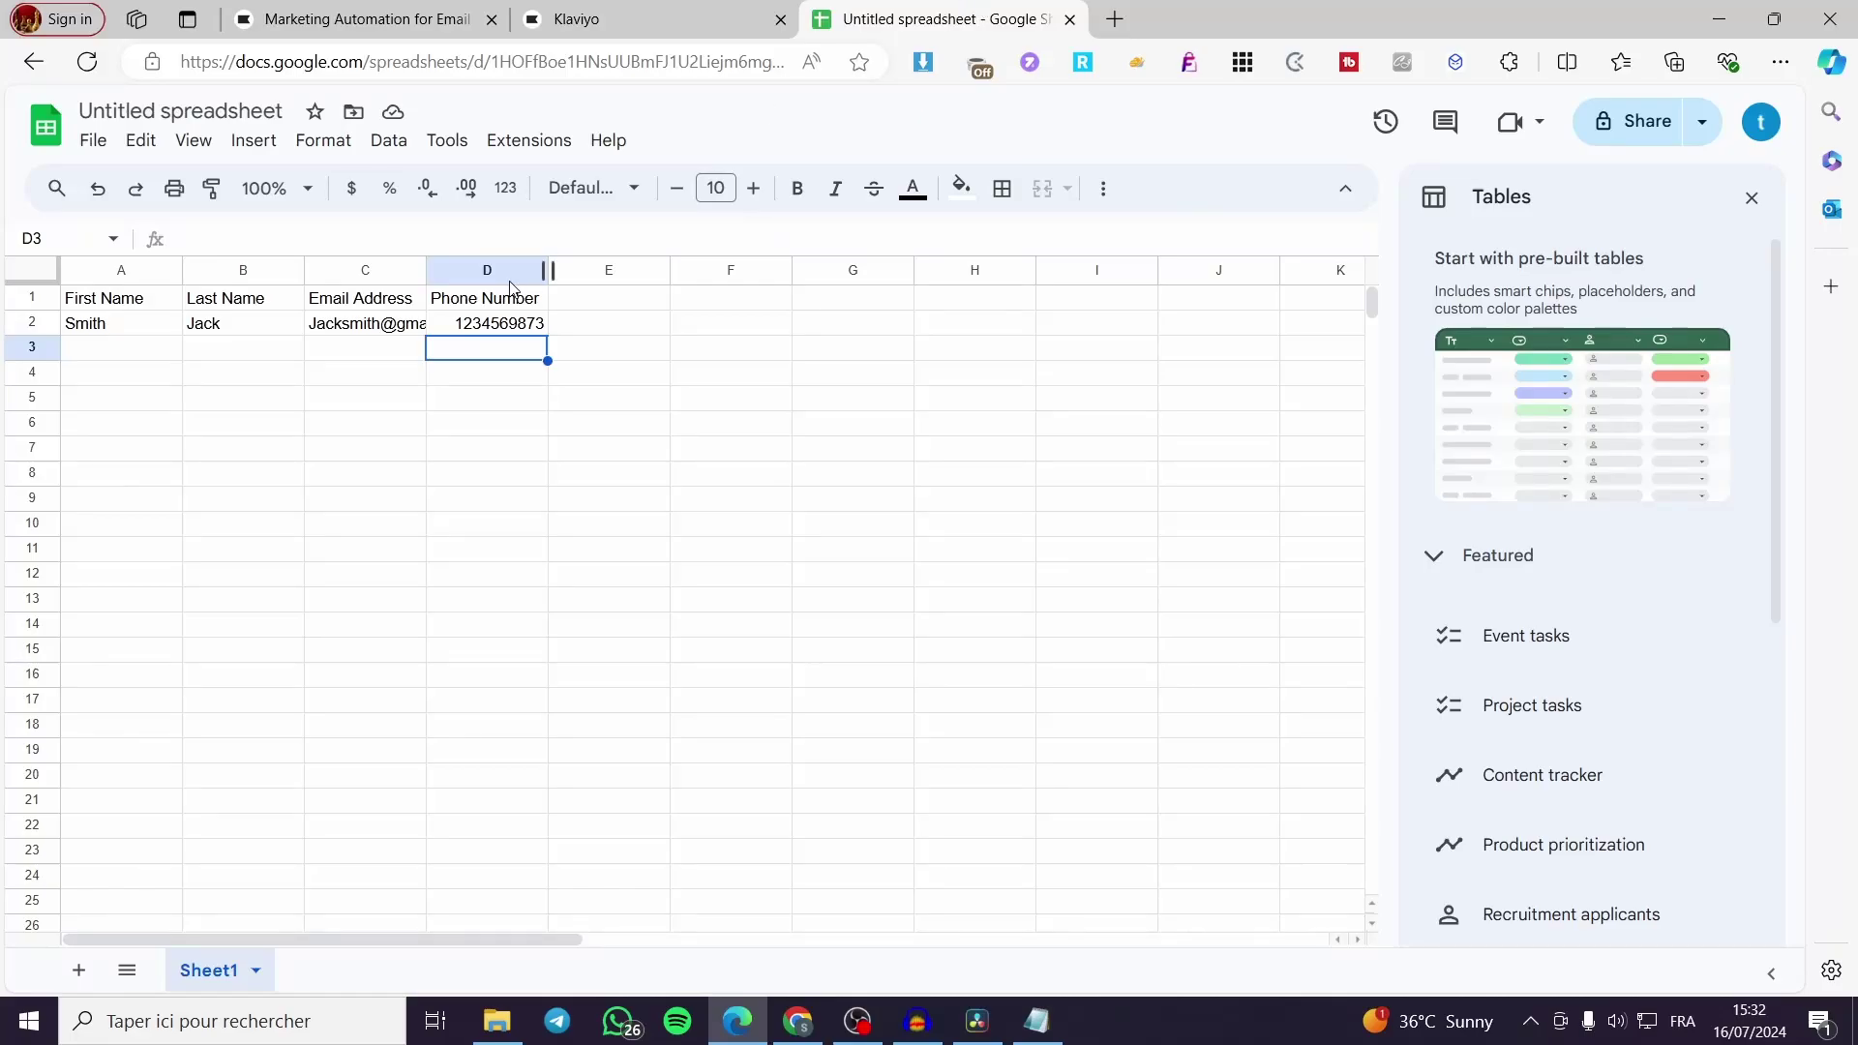
{"action": "left_click", "coordinate": [747, 17]}
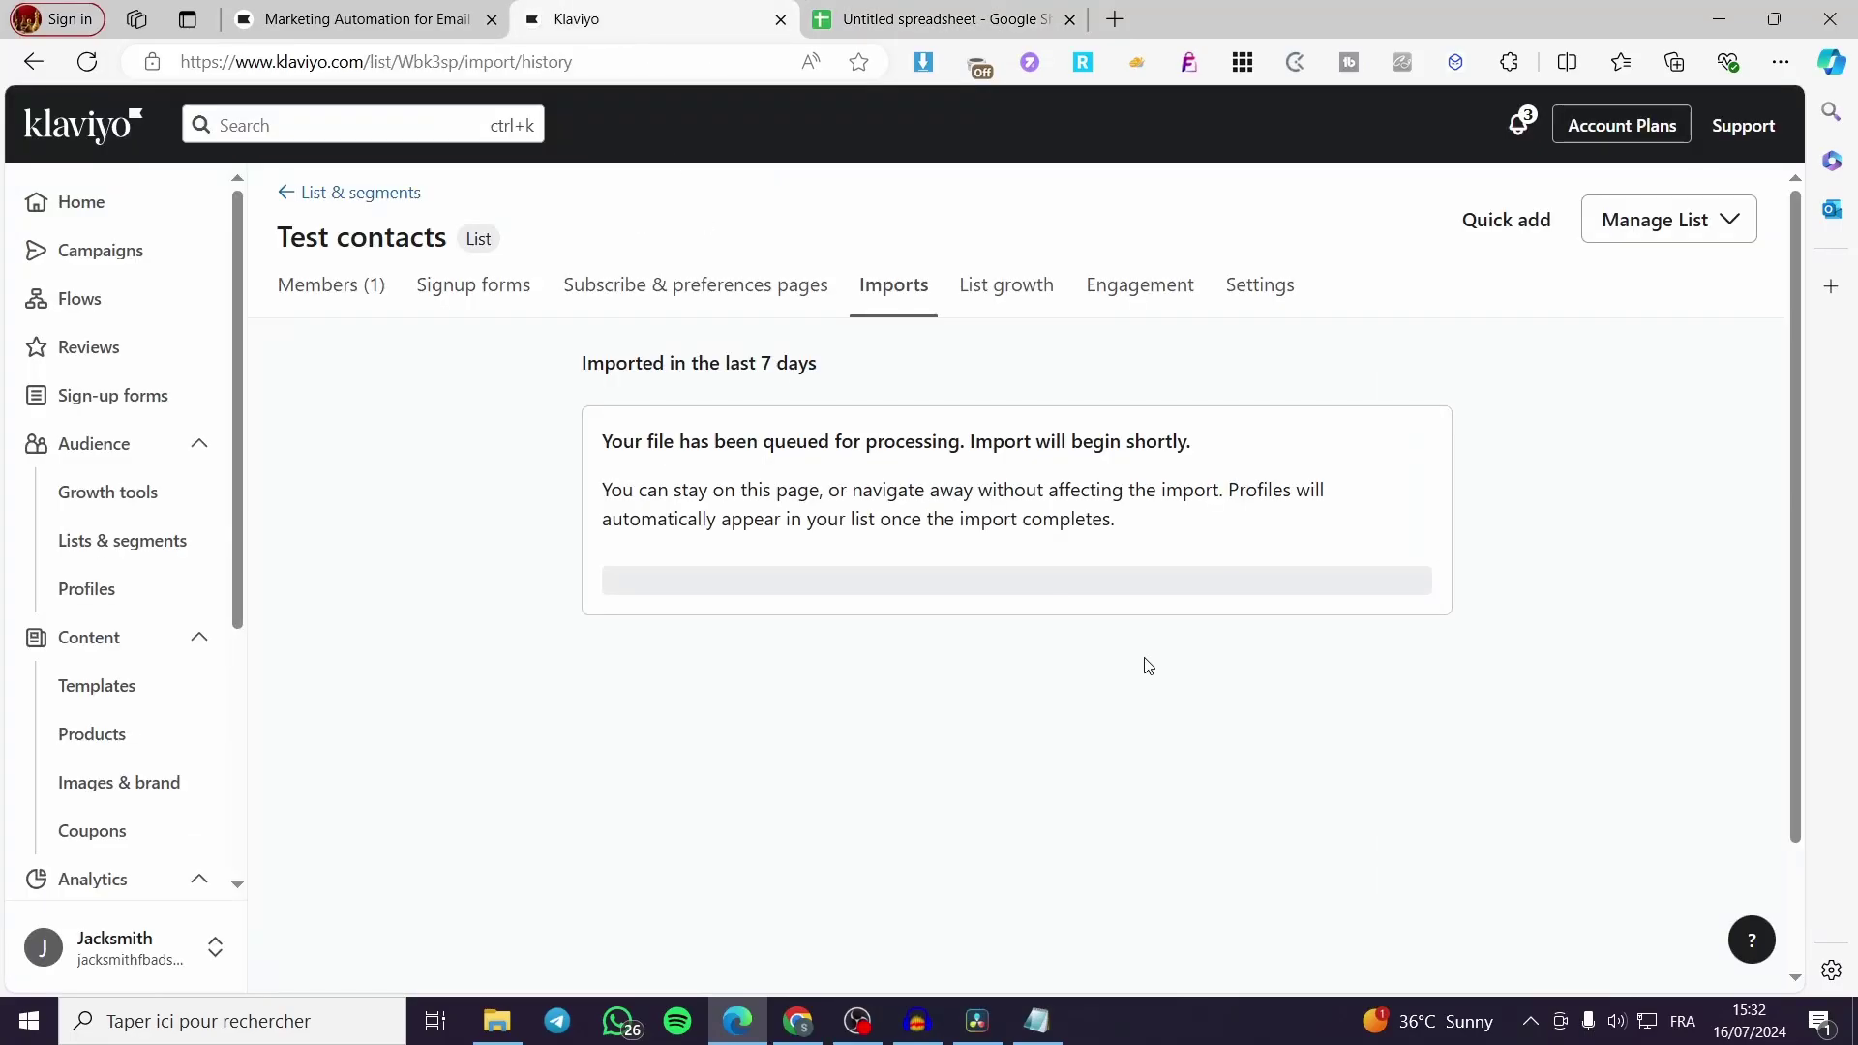
{"action": "left_click", "coordinate": [87, 61]}
{"action": "left_click", "coordinate": [322, 292]}
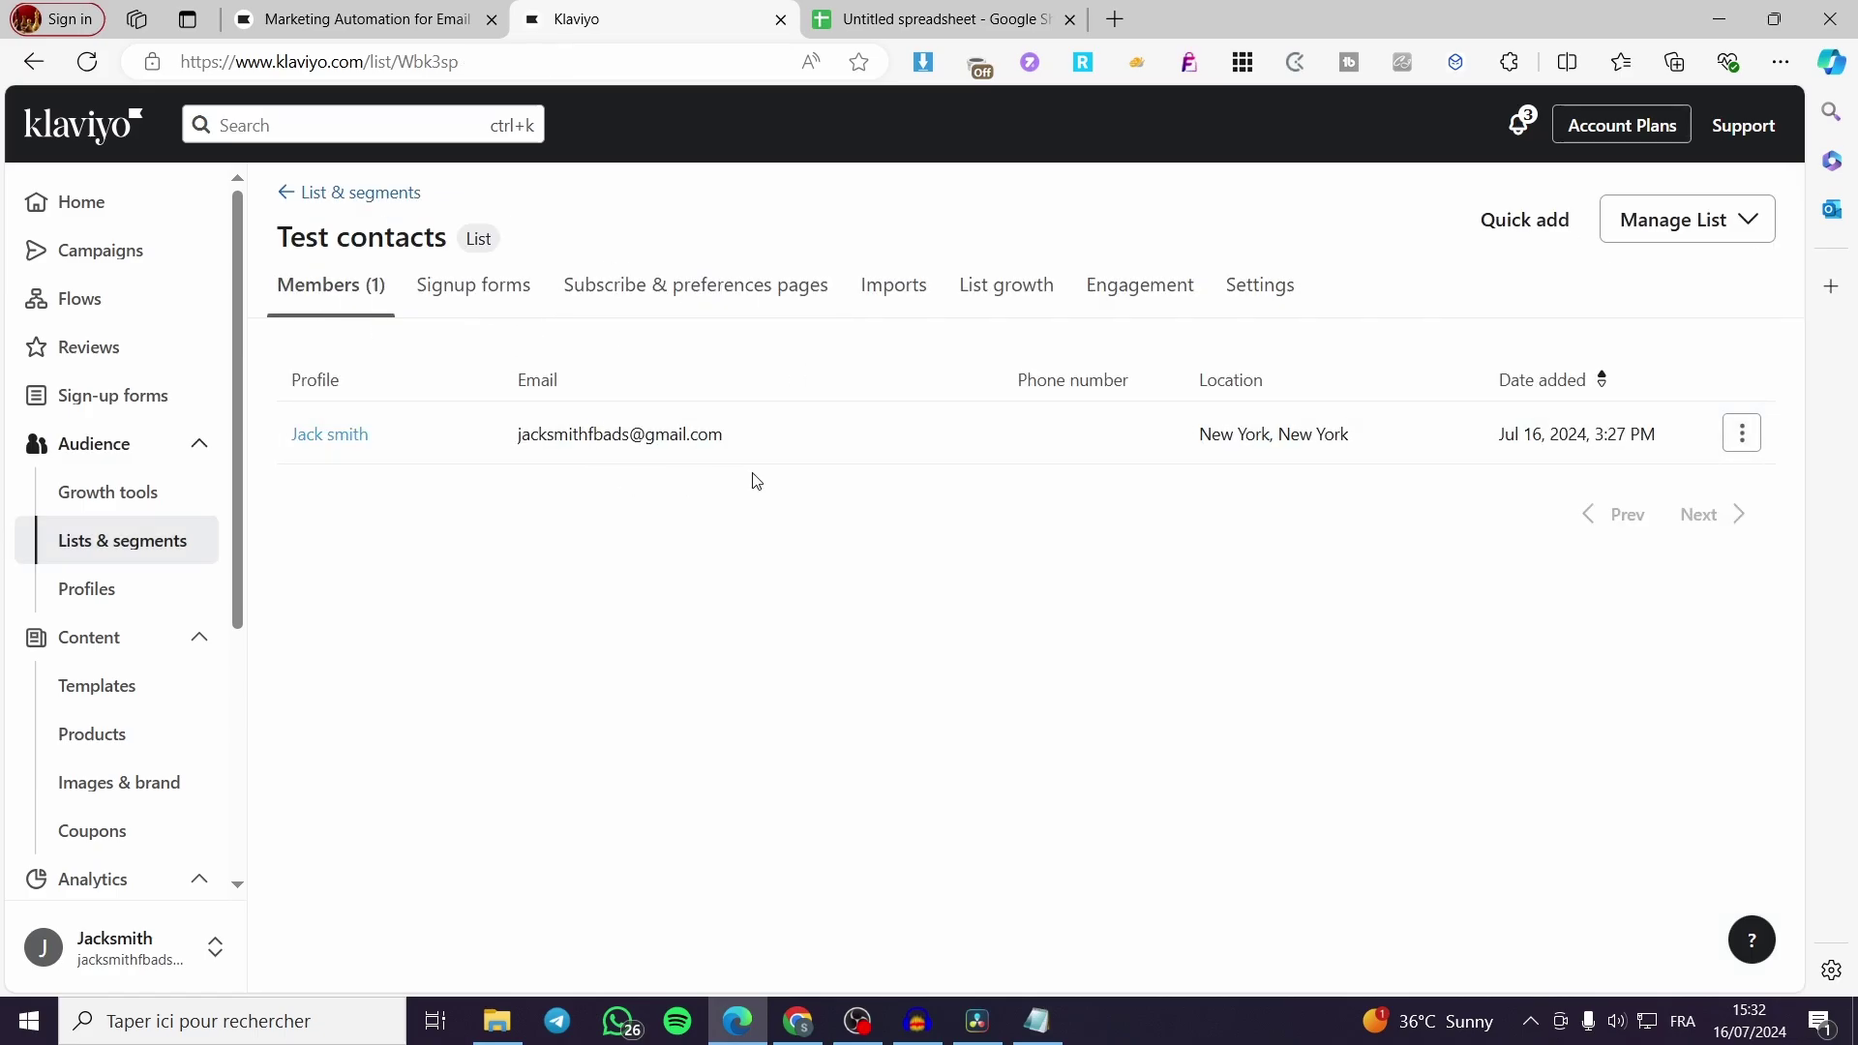